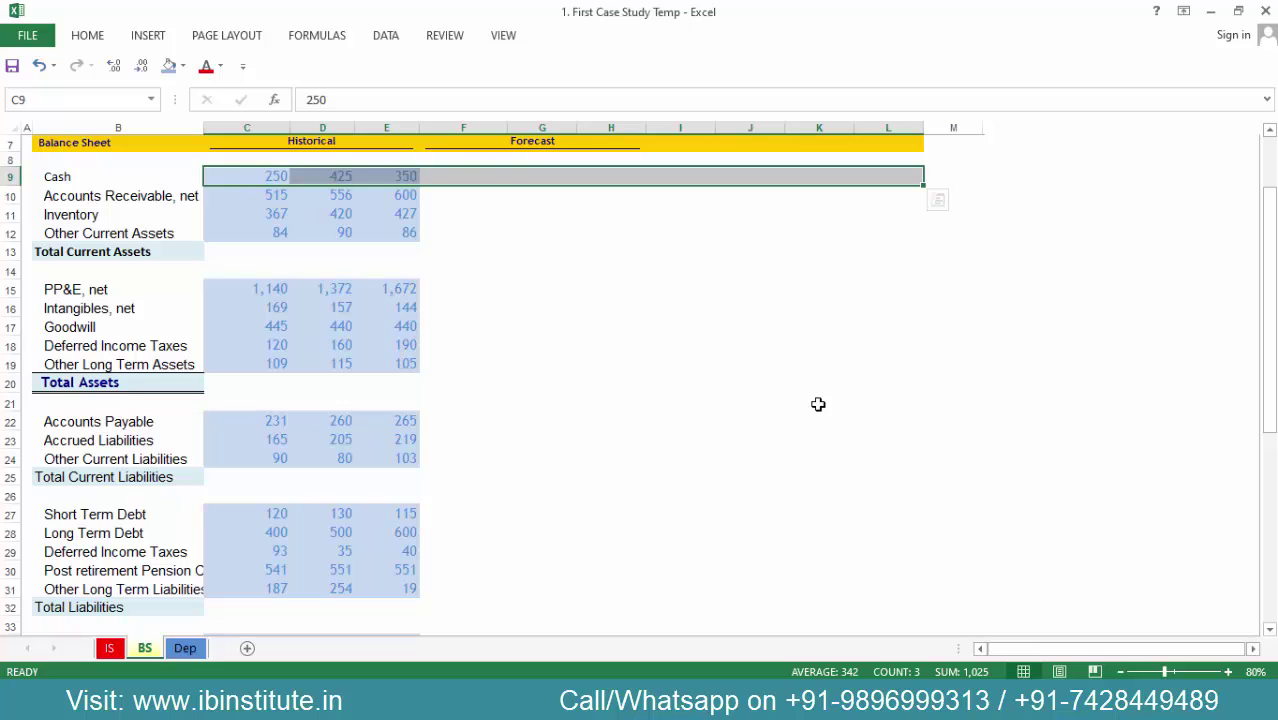
Review the Cash, Accounts Receivable, Inventory, Accounts Payable and Accrued Liabilities rows on the balance sheet.
click(631, 376)
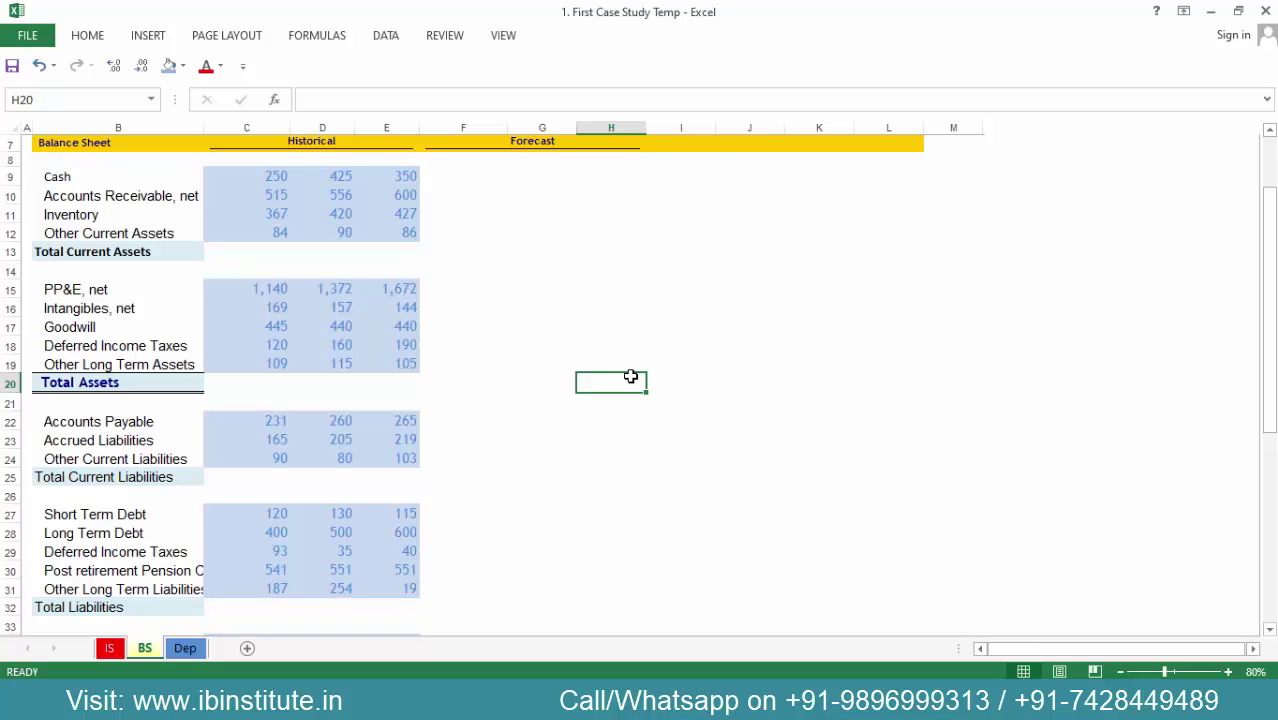
click(256, 177)
drag(316, 177, 895, 181)
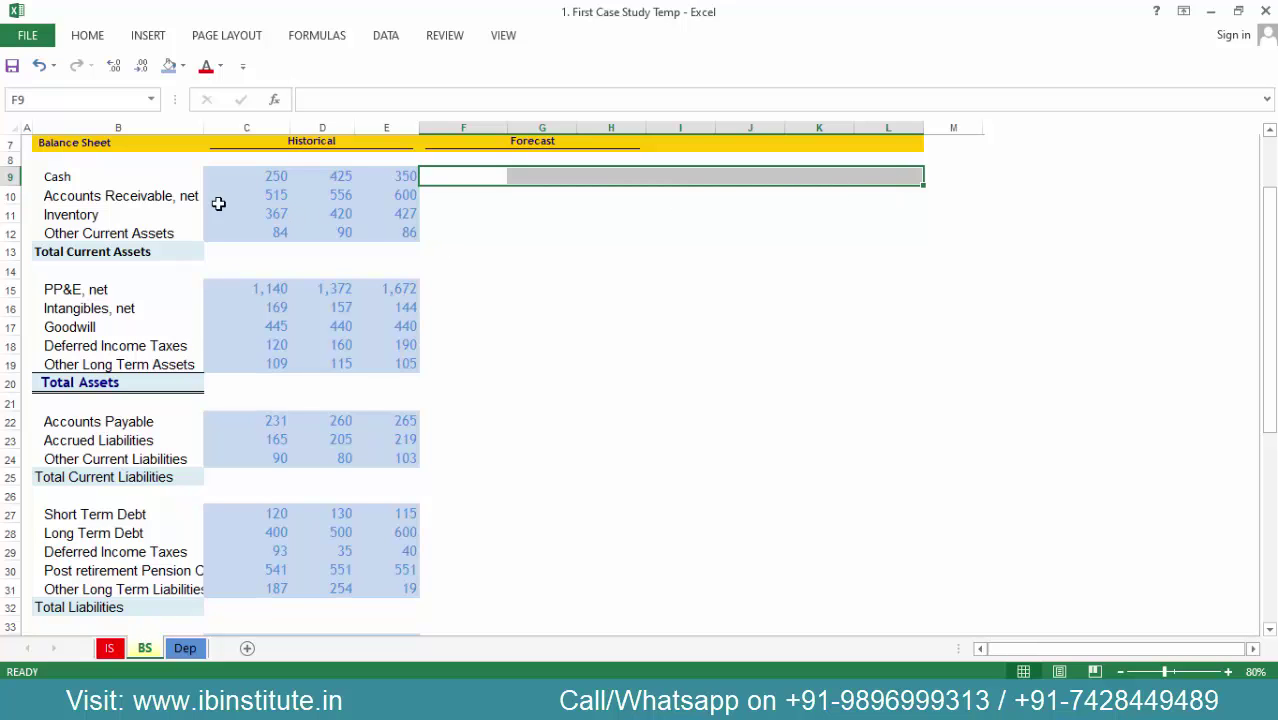
drag(222, 198, 413, 203)
drag(243, 214, 390, 197)
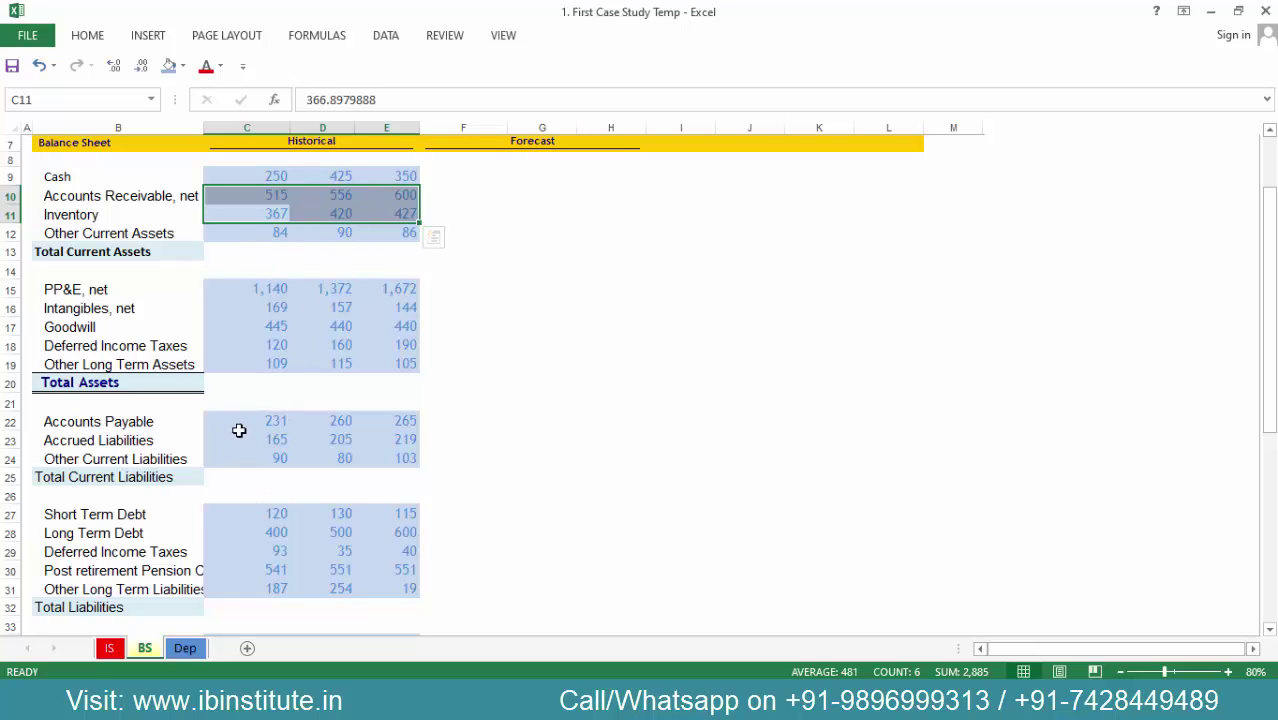
drag(238, 424, 434, 438)
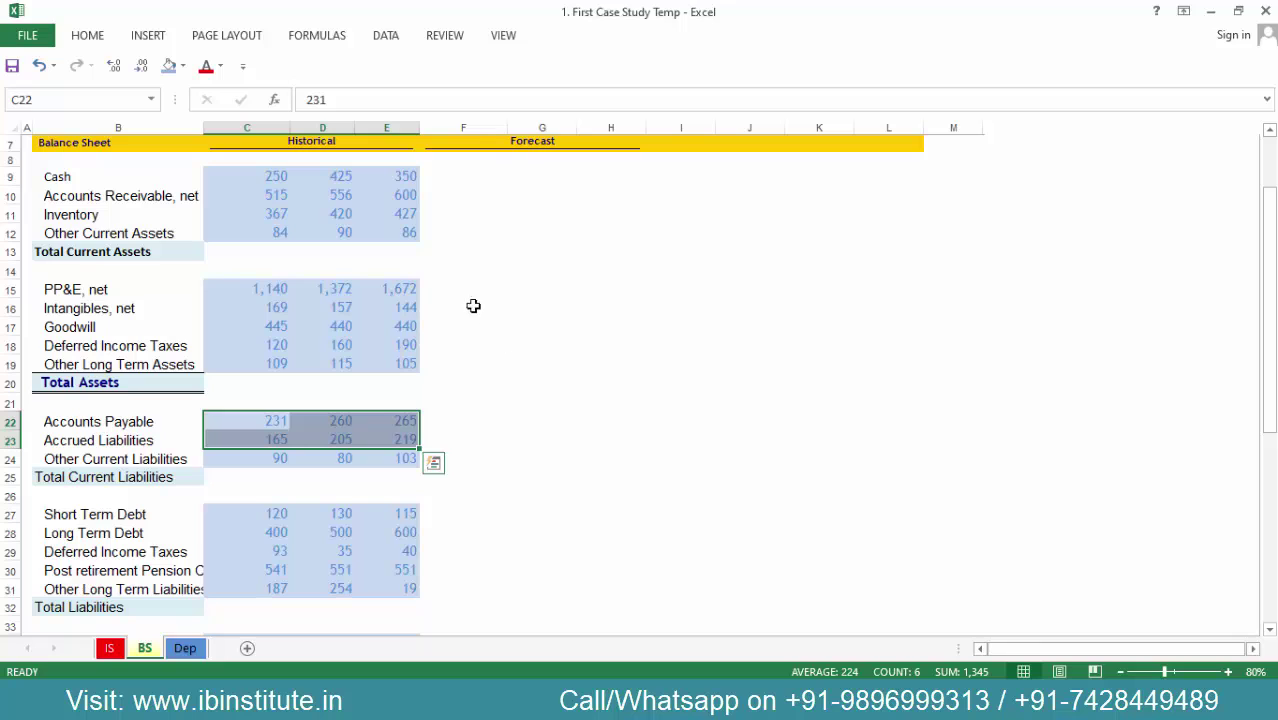
Add a new worksheet named WC after the BS sheet.
click(248, 648)
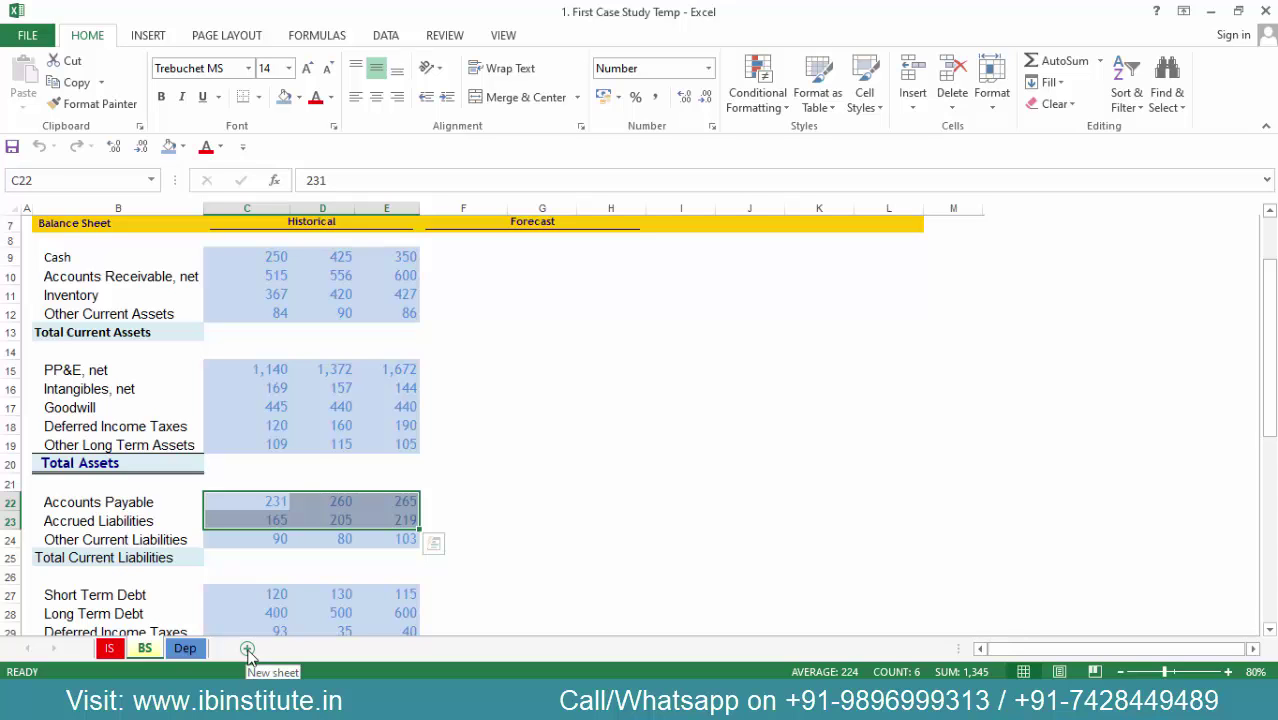
click(248, 649)
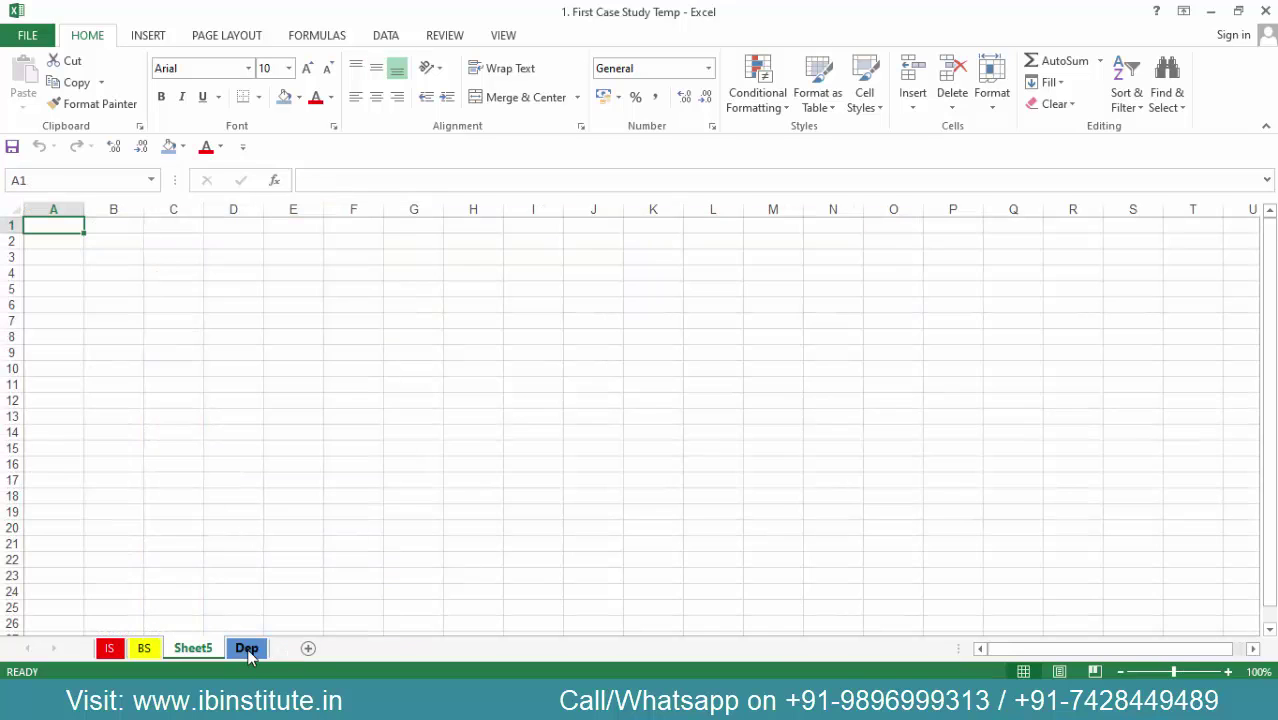
double_click(196, 649)
text(WC)
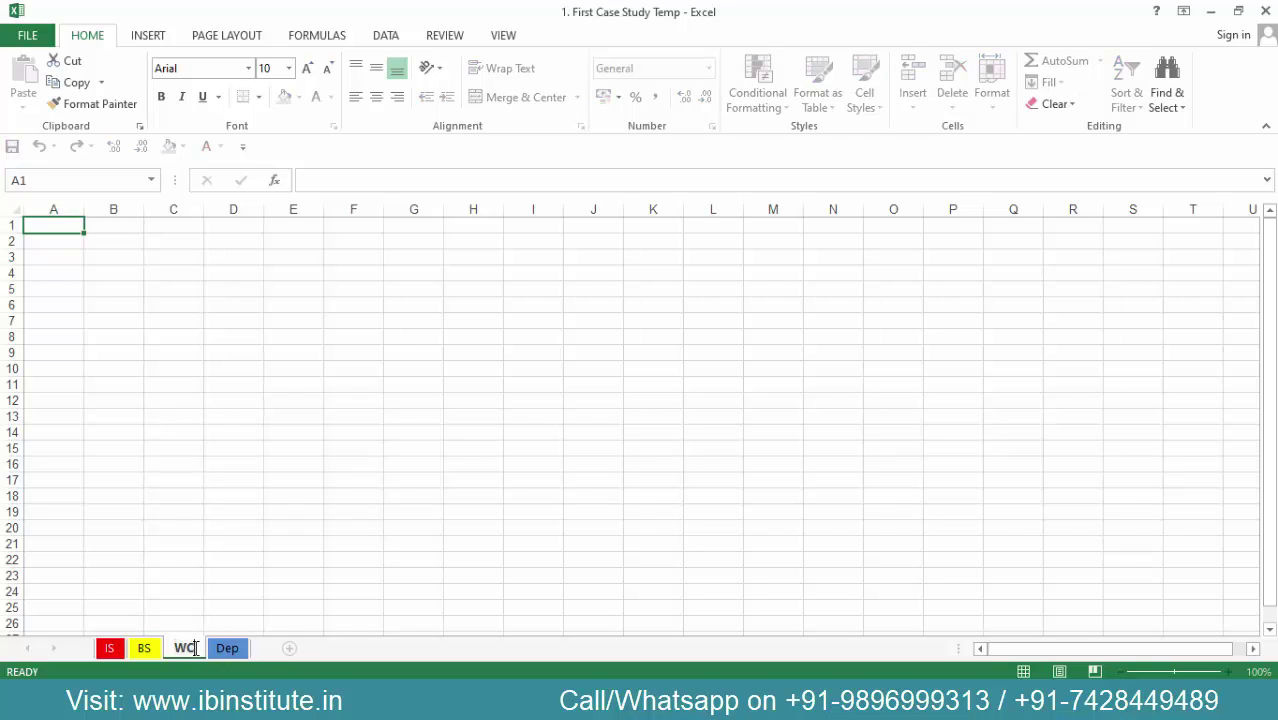
key(Return)
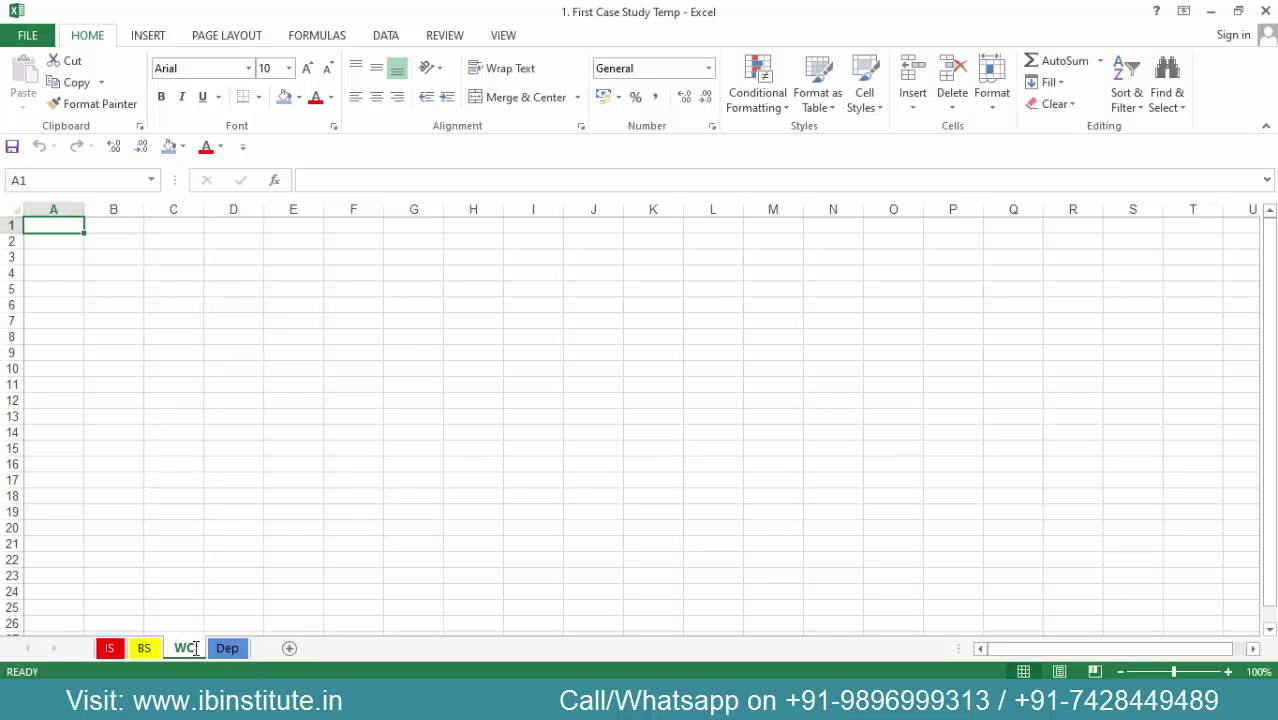
key(ctrl+F1)
key(Down)
key(Down)
key(Right)
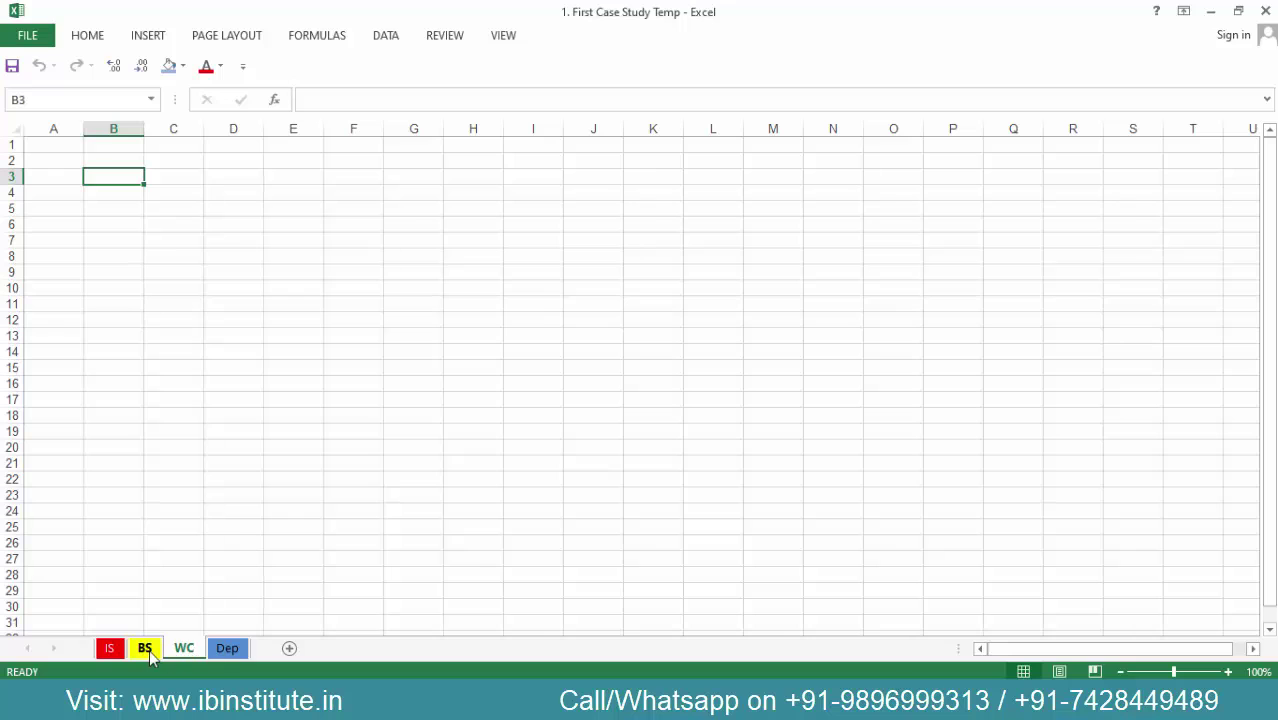
Copy the year row and the Balance Sheet header band (B6:L7) from the BS sheet to the WC sheet starting at B6.
click(145, 649)
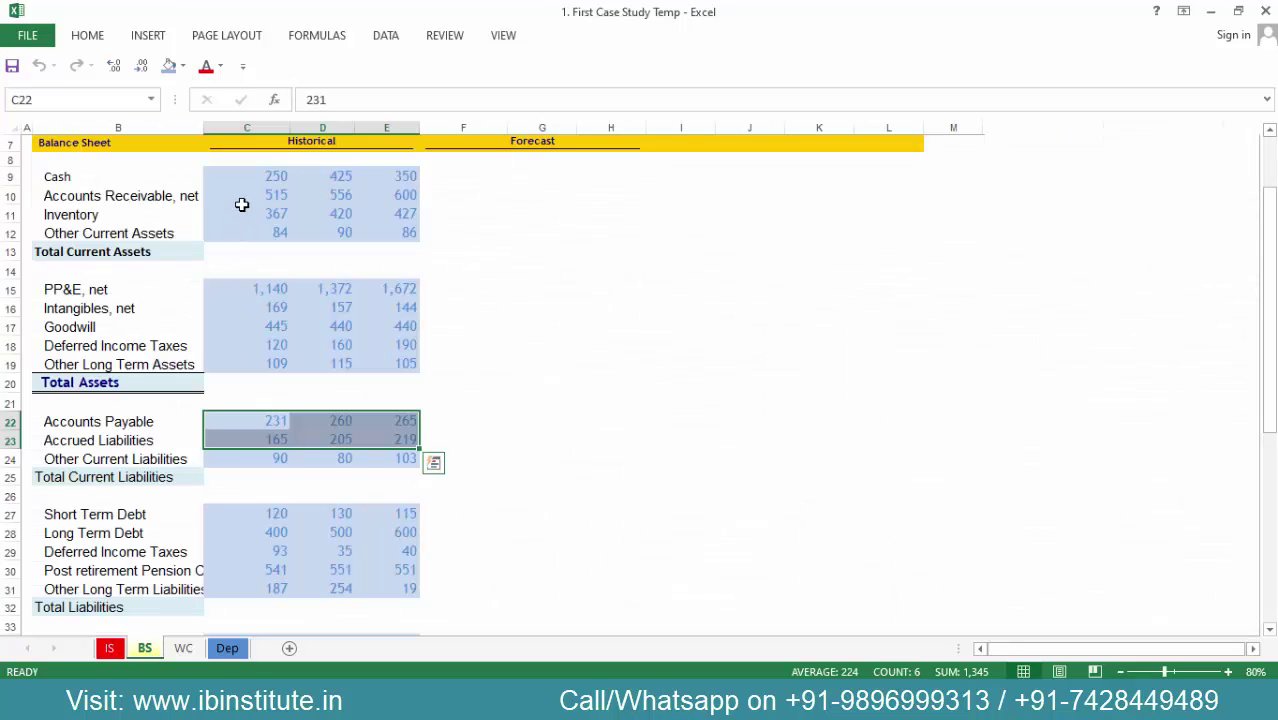
drag(241, 196, 245, 213)
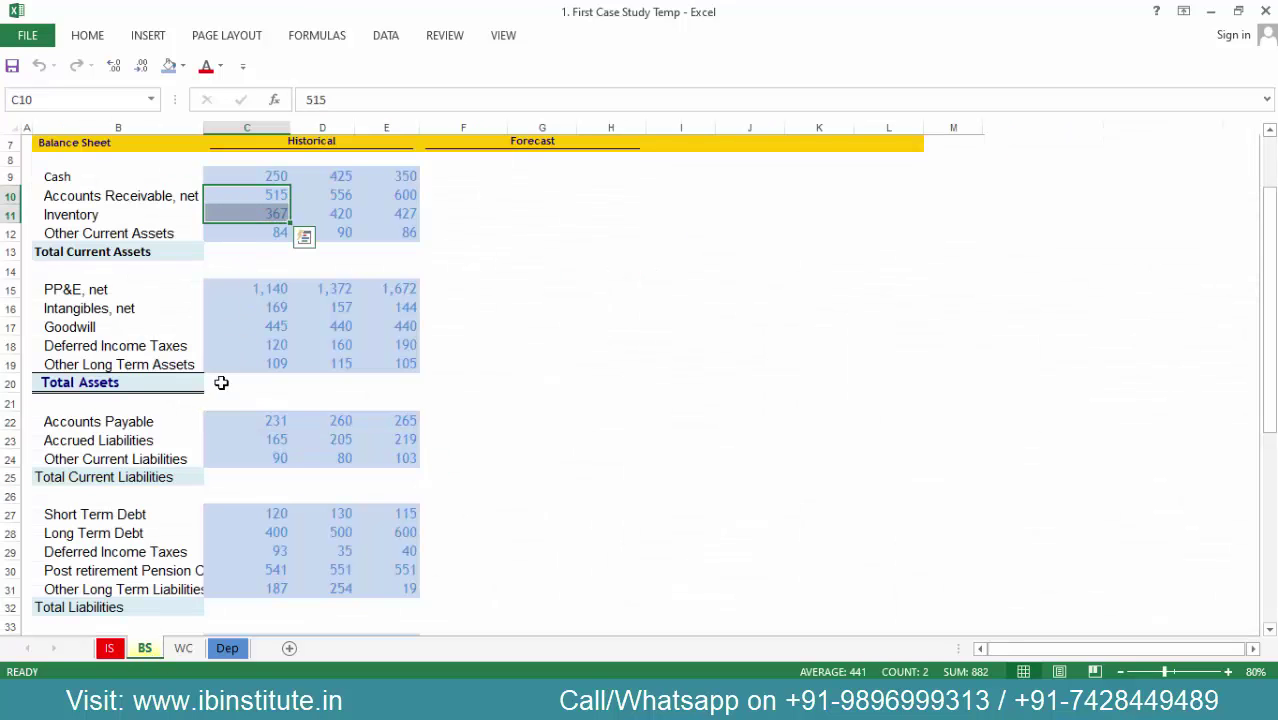
drag(257, 423, 257, 437)
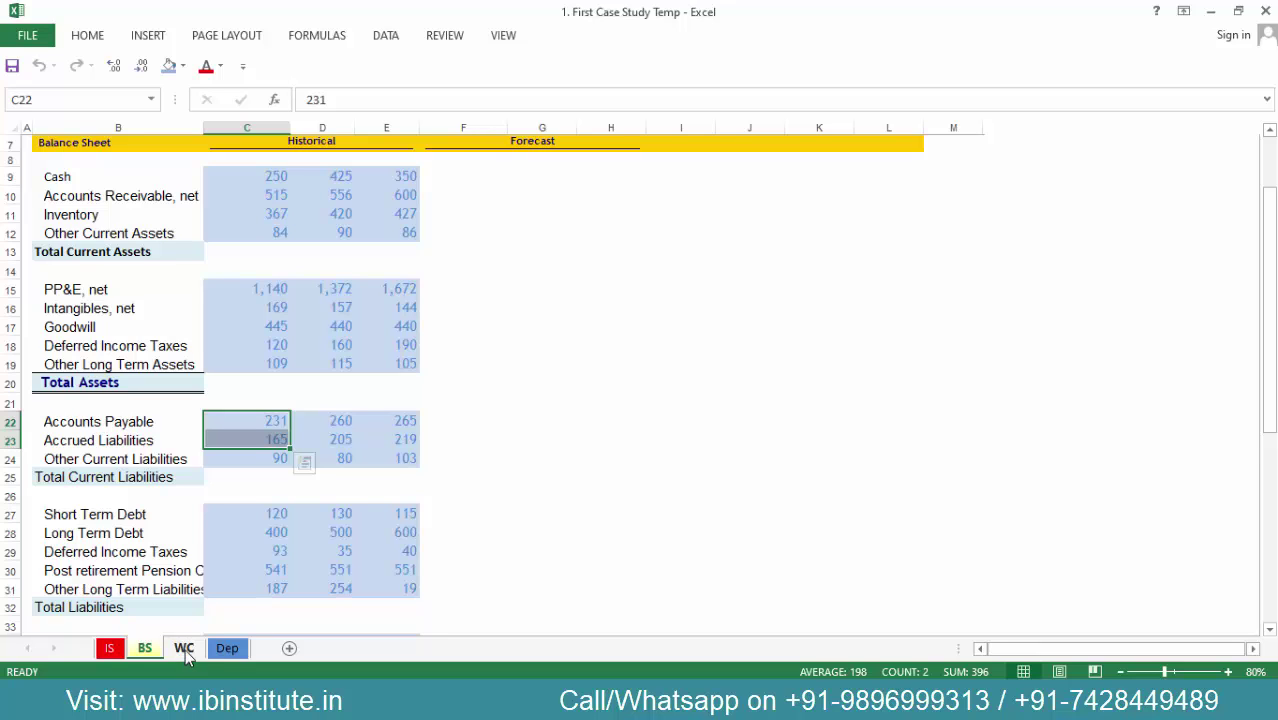
key(ctrl+Home)
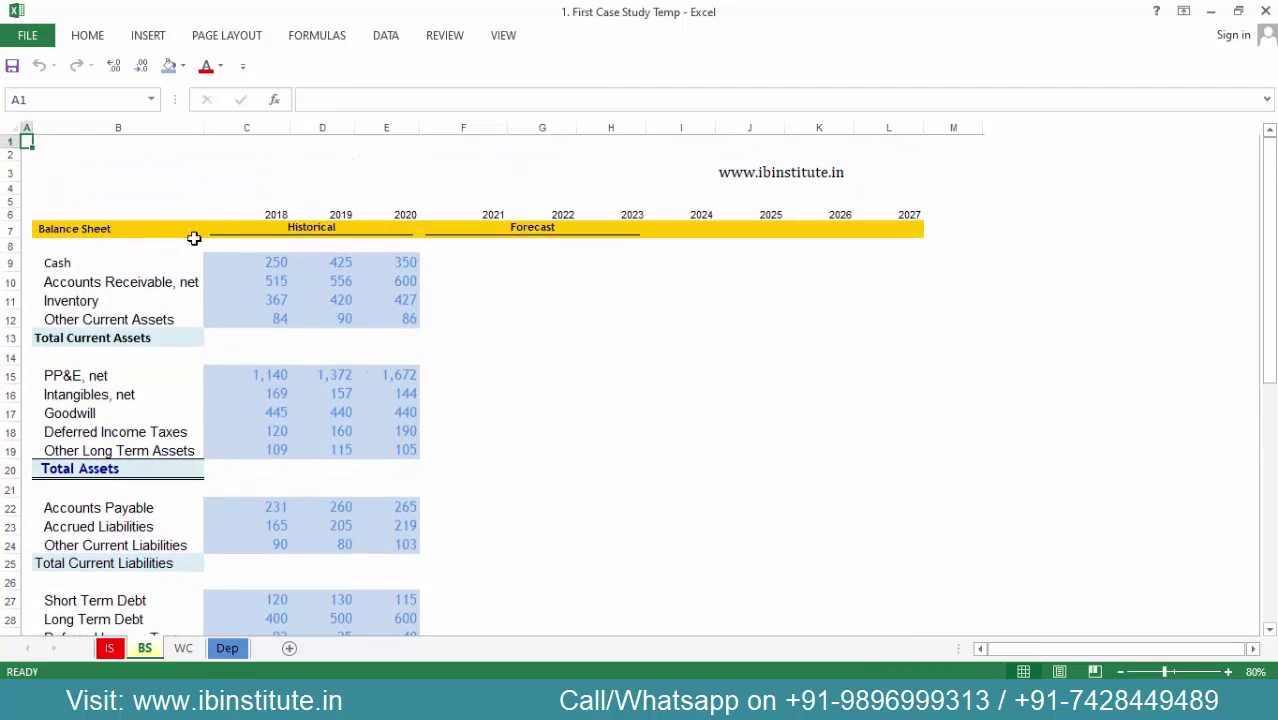
key(Down)
key(Down)
key(Down)
key(Down)
key(Down)
key(Right)
key(shift+Down)
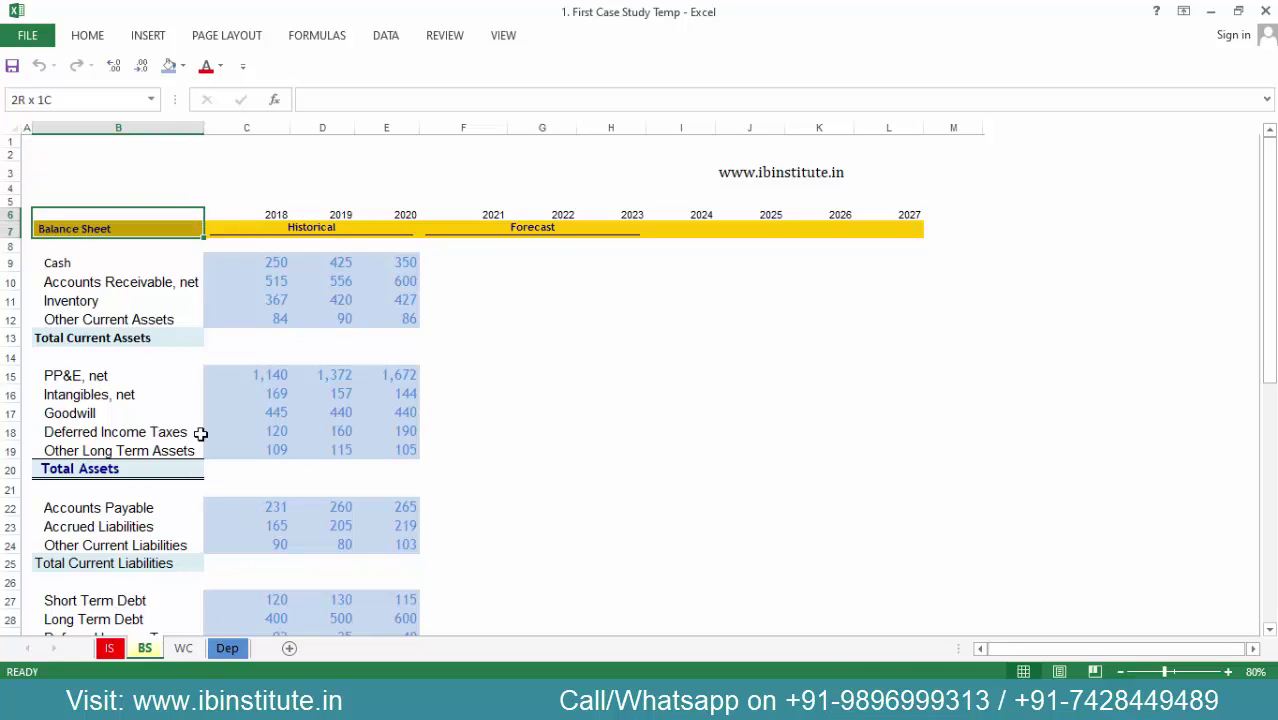
key(shift+Right)
key(shift+Right)
key(shift+Right)
key(shift+Right)
key(shift+Right)
key(shift+Right)
key(shift+Right)
key(shift+Right)
key(shift+Right)
key(shift+Right)
key(ctrl+c)
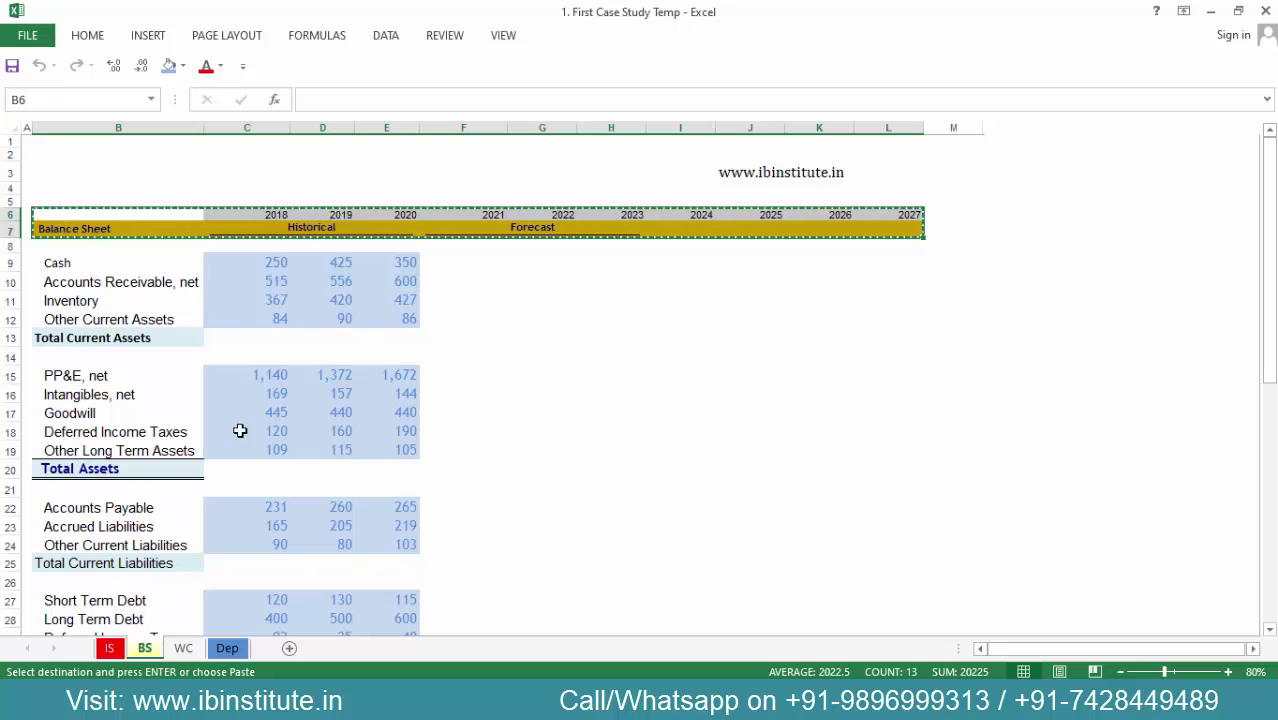
click(185, 649)
key(Down)
key(Down)
key(Down)
key(Return)
Auto-fit the width of column B on the WC sheet to the Balance Sheet heading.
key(alt+h)
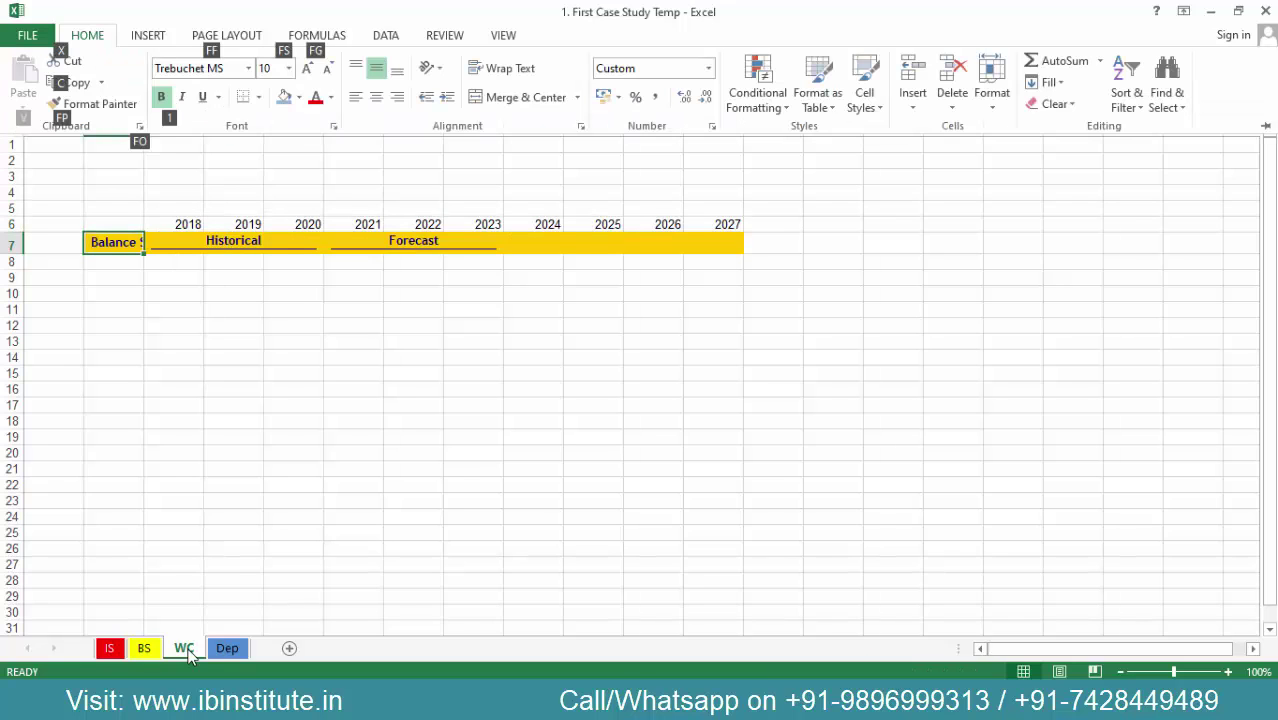
key(o)
key(i)
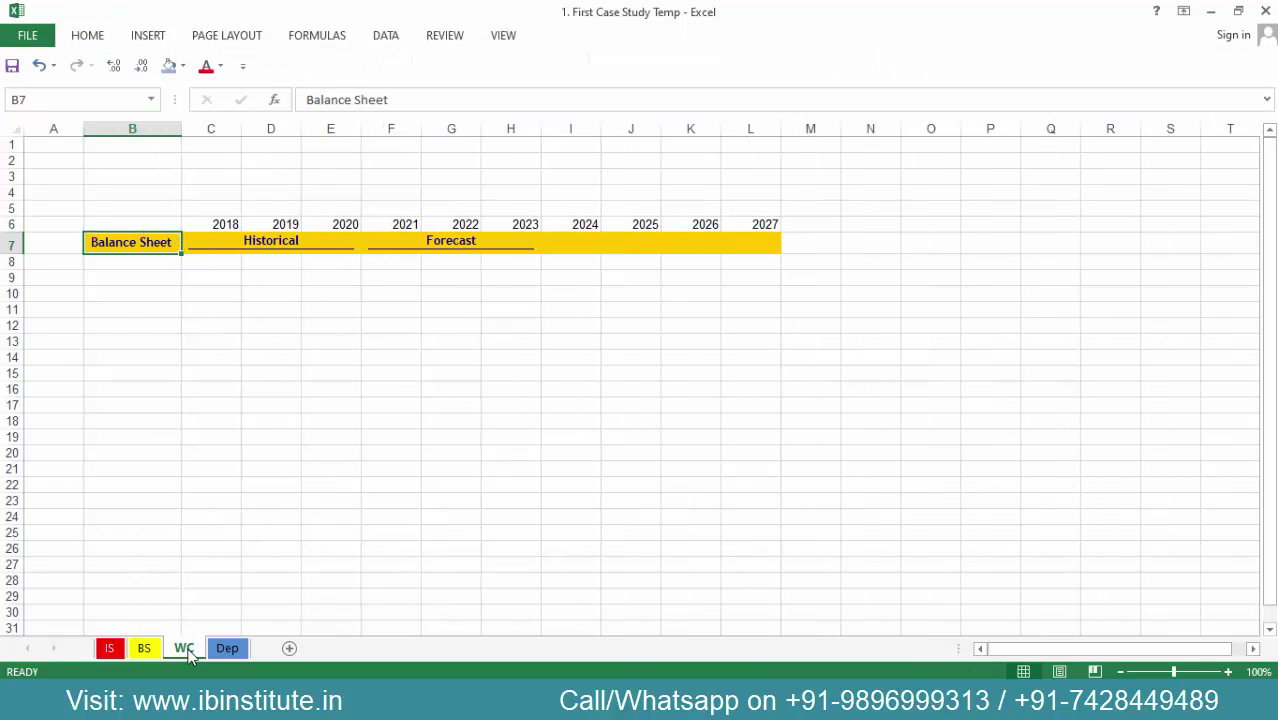
key(Down)
key(ctrl+F1)
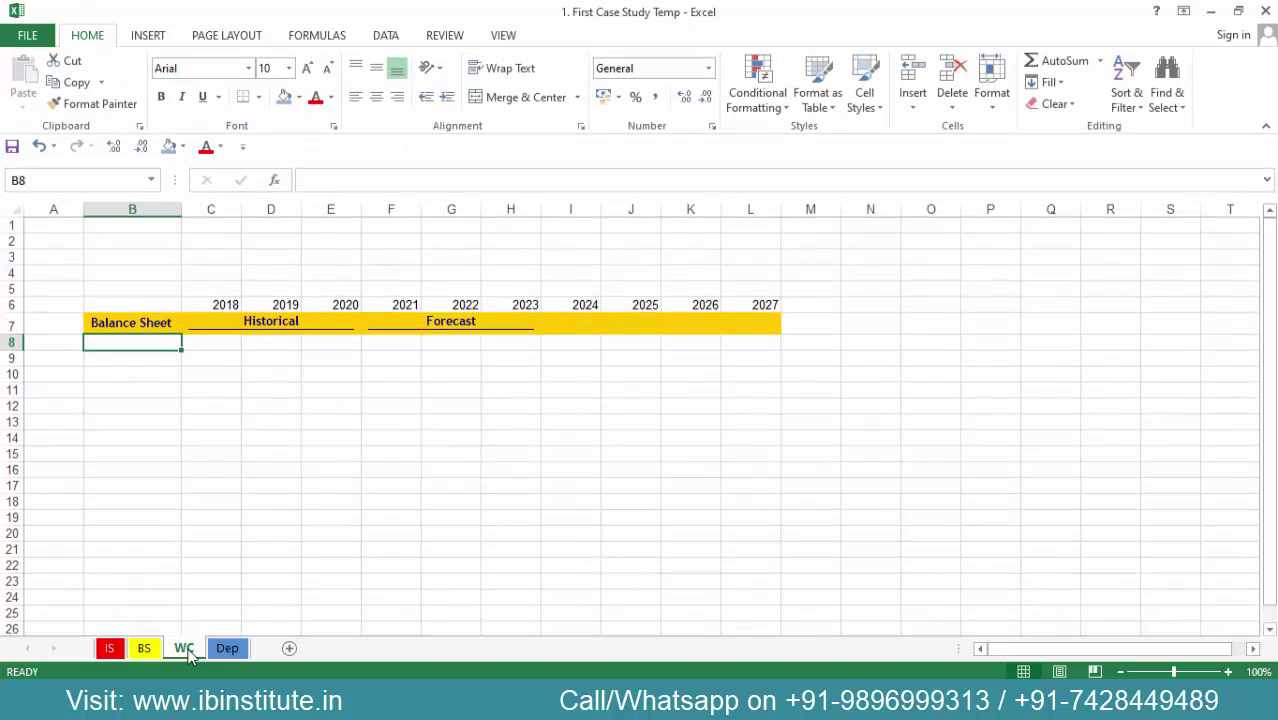
key(ctrl+F1)
key(Down)
key(Down)
key(Down)
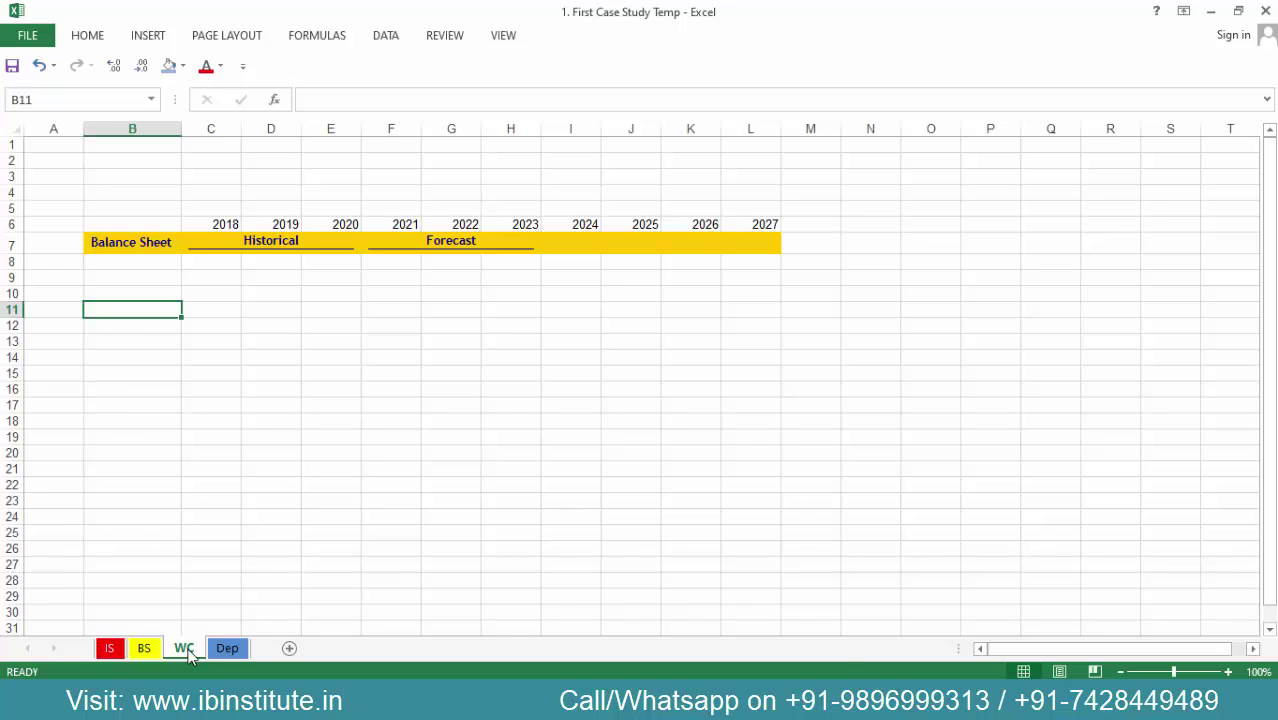
Copy the Accounts Receivable, Inventory, Accounts Payable and Accrued Liabilities labels from BS into B13:B16 of WC and auto-fit column B.
key(ctrl+Page_Up)
drag(106, 282, 111, 300)
drag(140, 508, 148, 526)
key(ctrl+c)
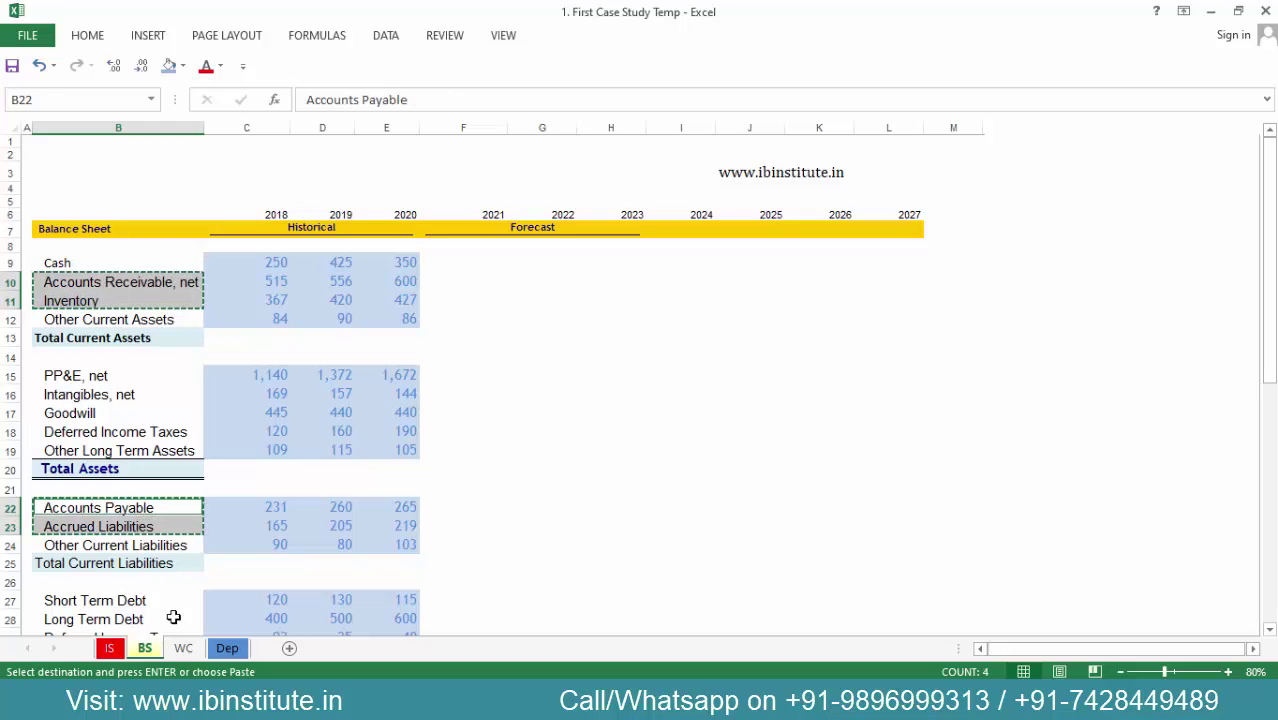
click(184, 648)
key(Down)
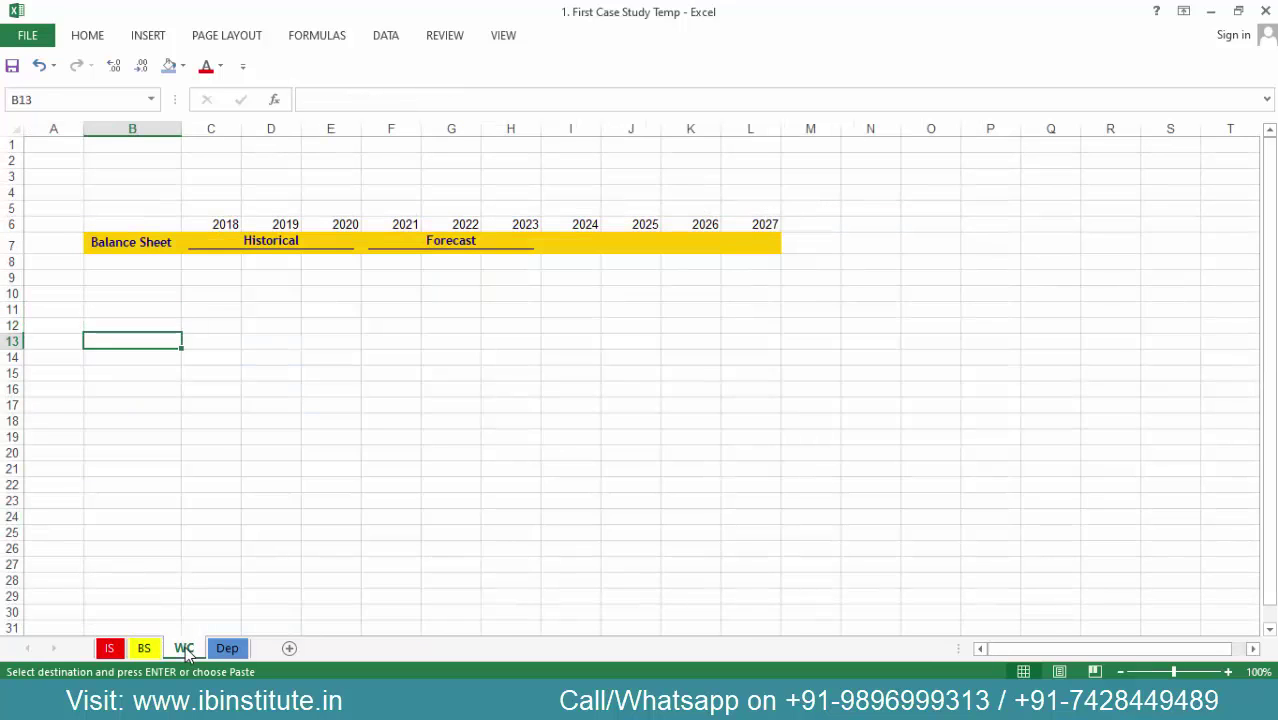
key(ctrl+v)
key(Return)
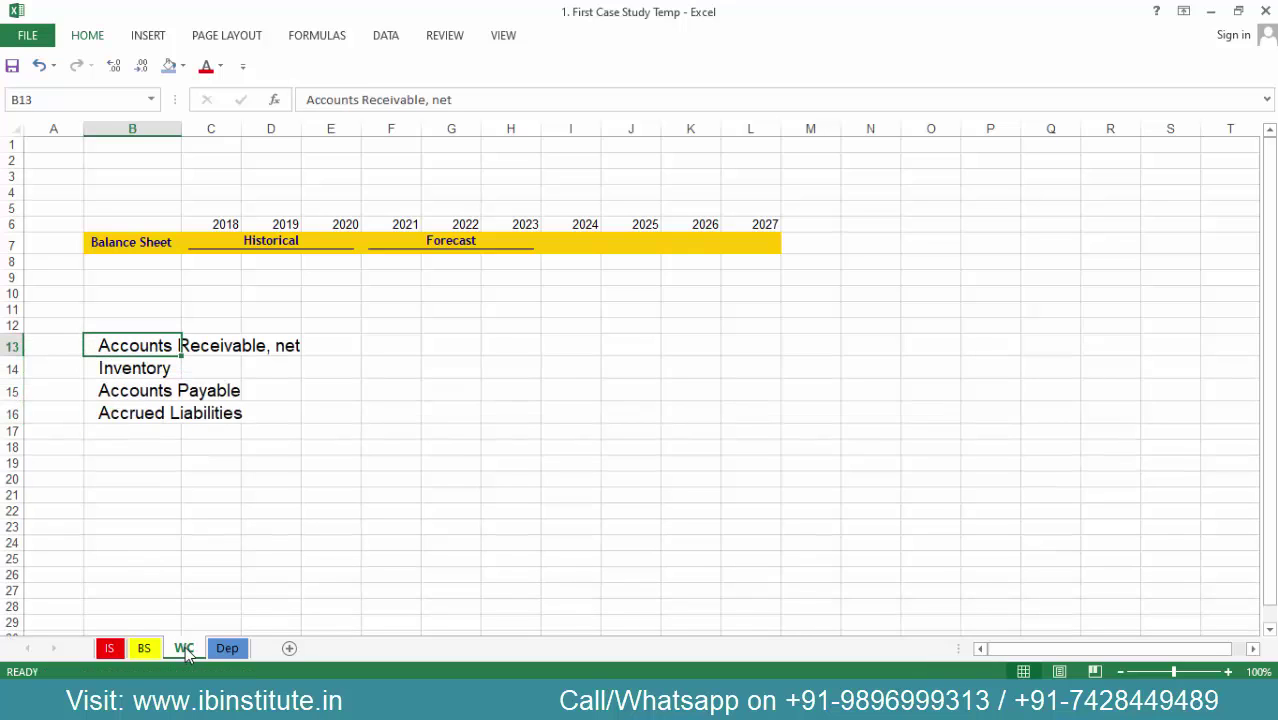
key(alt+h)
key(o)
key(i)
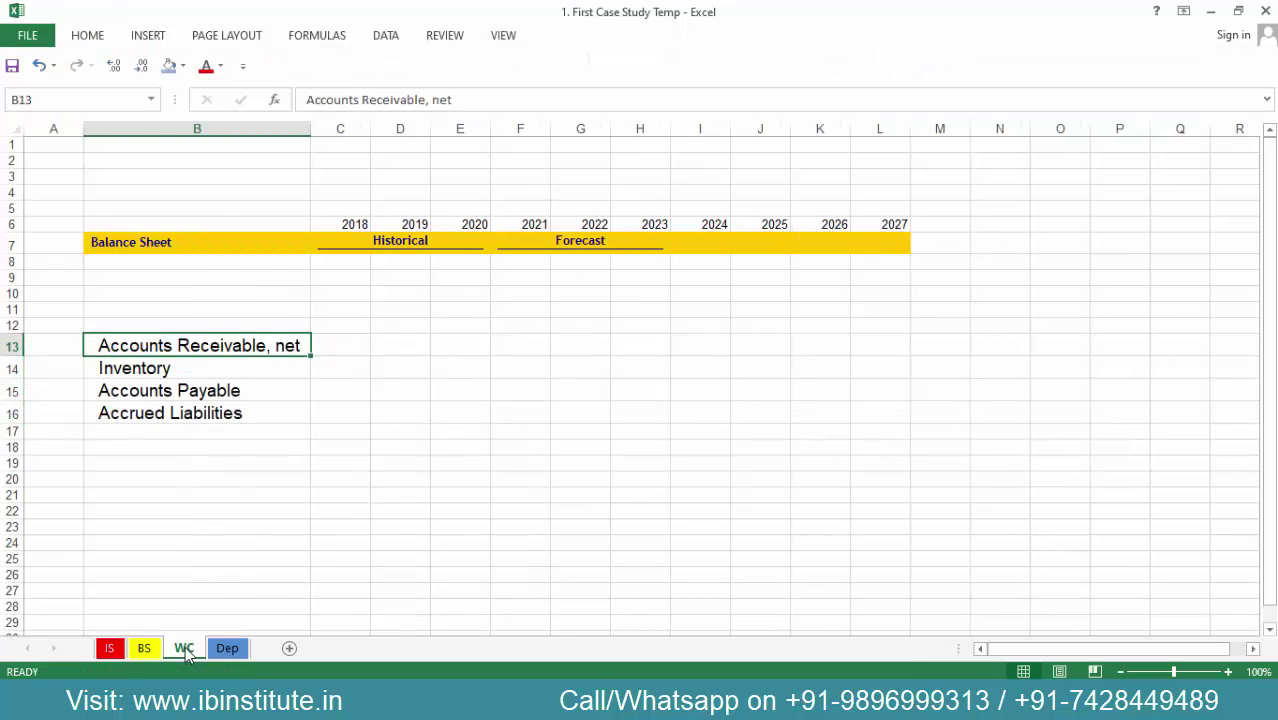
Link the Accounts Receivable cell C13 to =BS!C10 and fill the formula down to Inventory and across to 2020 (C13:E14).
key(Right)
text(=)
click(150, 649)
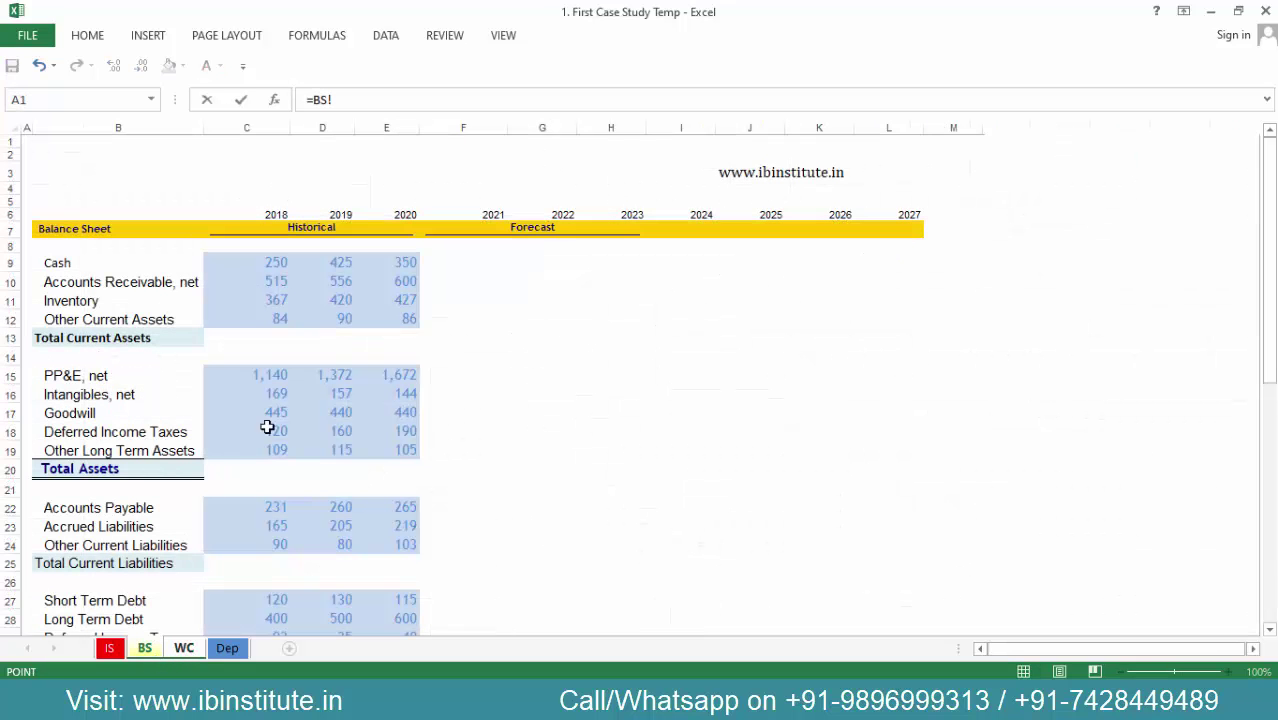
click(261, 287)
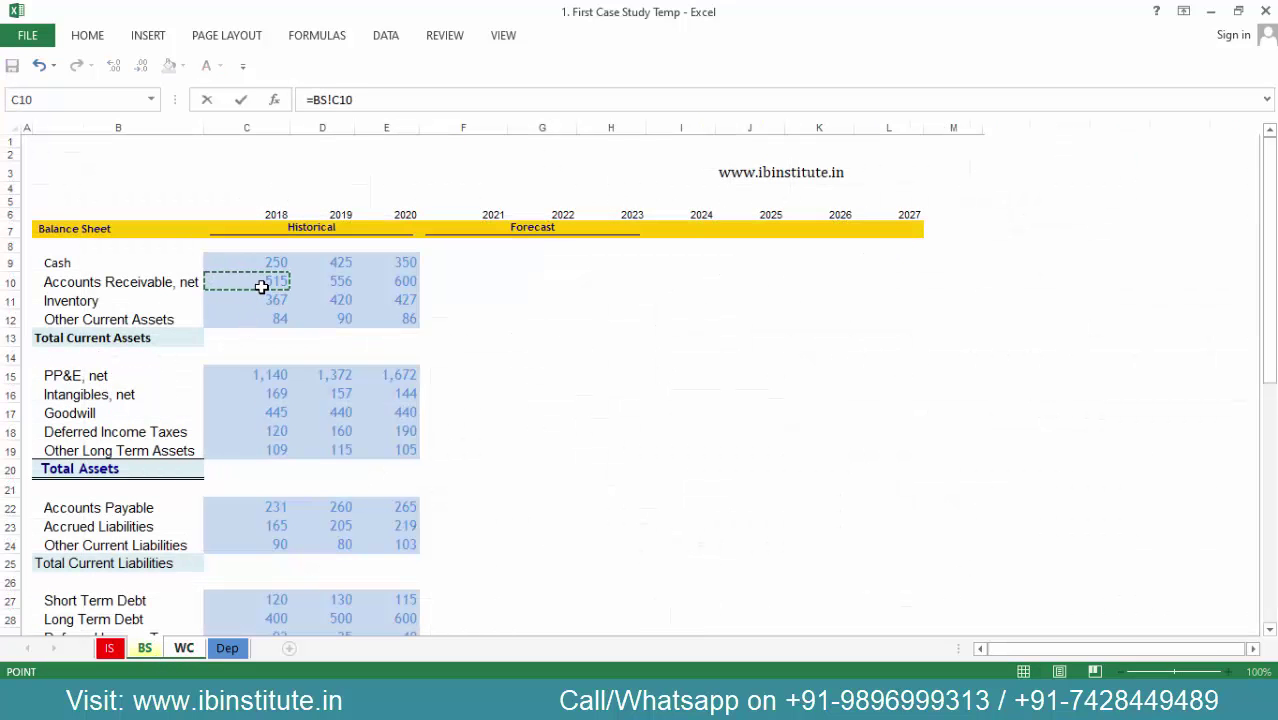
key(Return)
key(Up)
key(shift+Down)
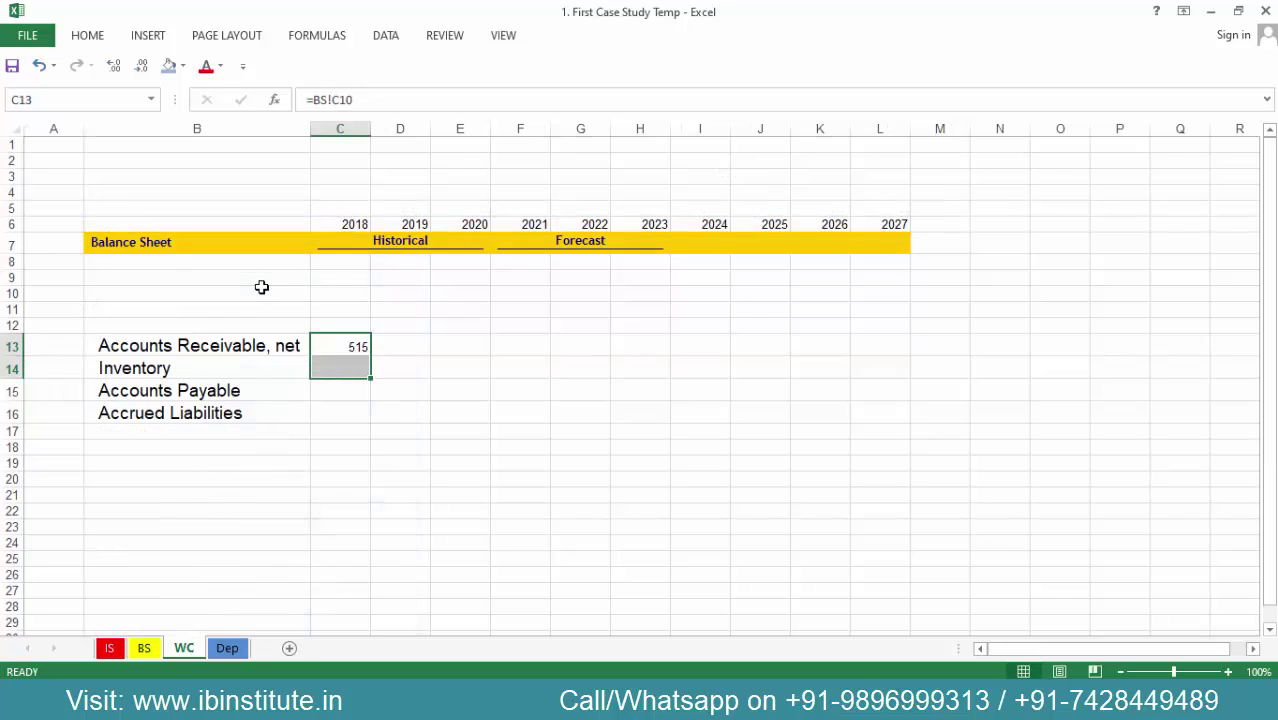
key(ctrl+d)
key(shift+Right)
key(shift+Right)
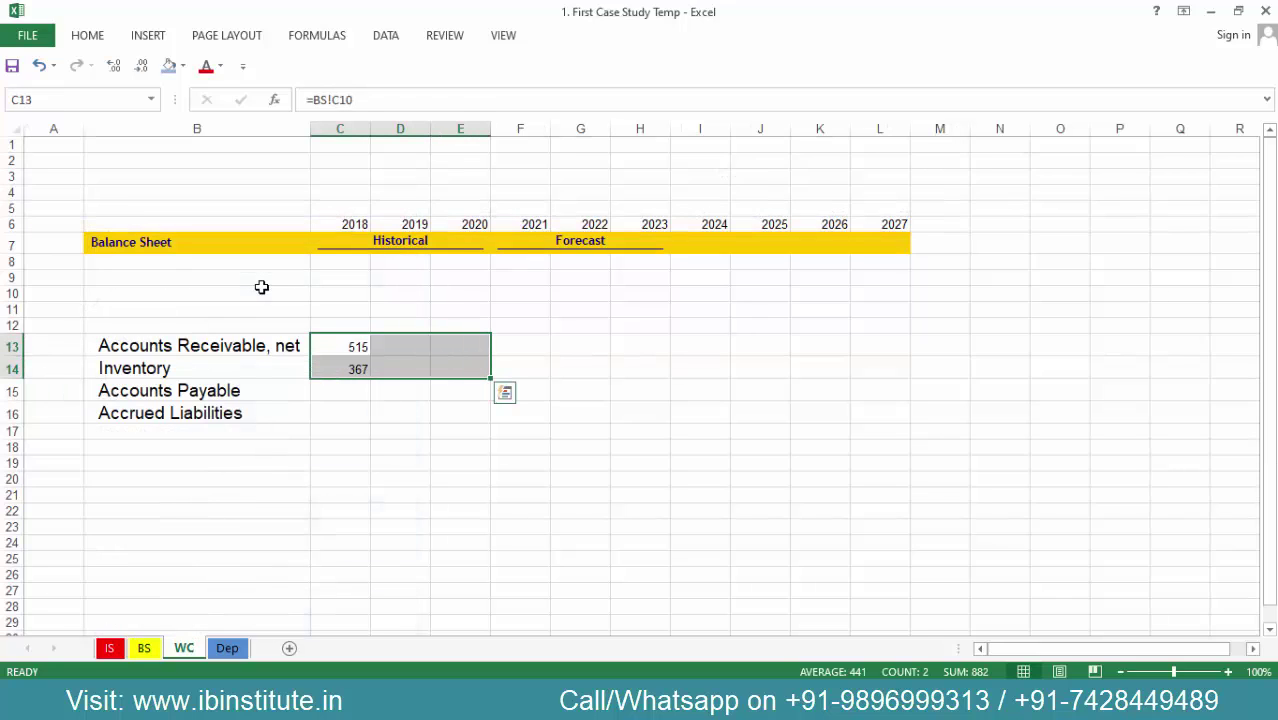
key(ctrl+r)
Link the Accounts Payable cell C15 to =BS!C22 and fill the formula down to Accrued Liabilities and across to 2020 (C15:E16).
key(Down)
key(Down)
text(=)
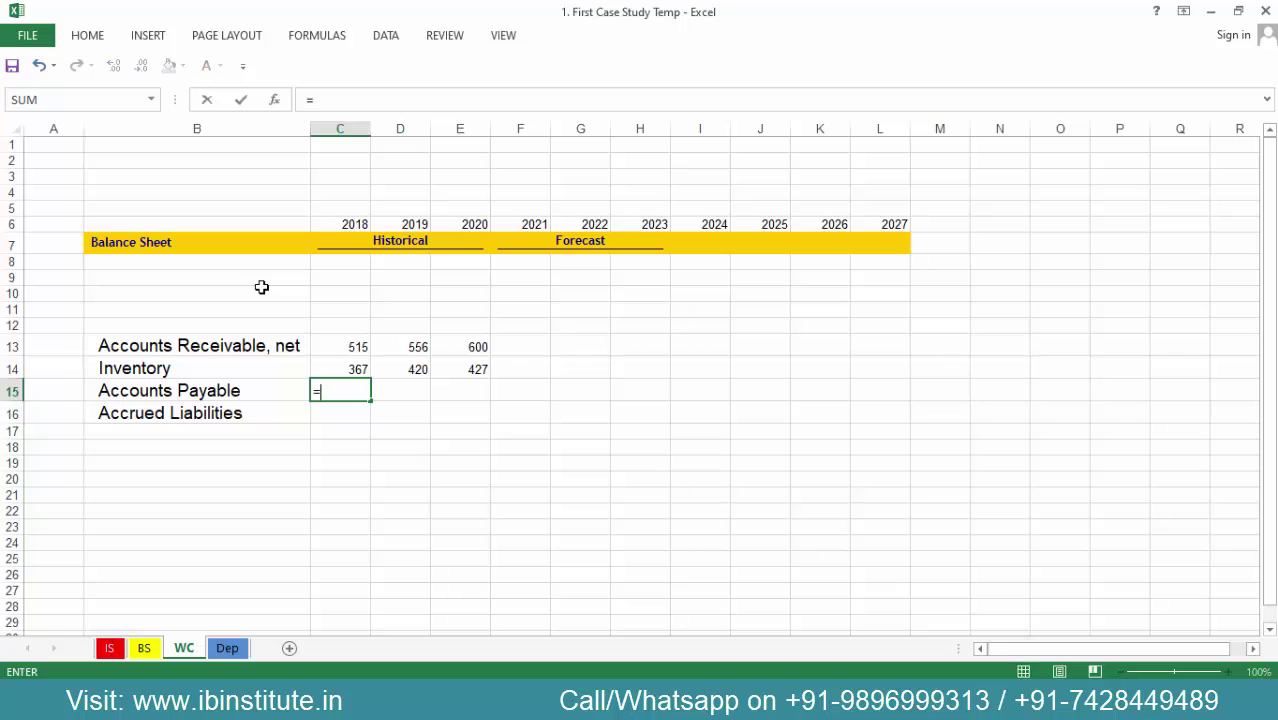
click(144, 648)
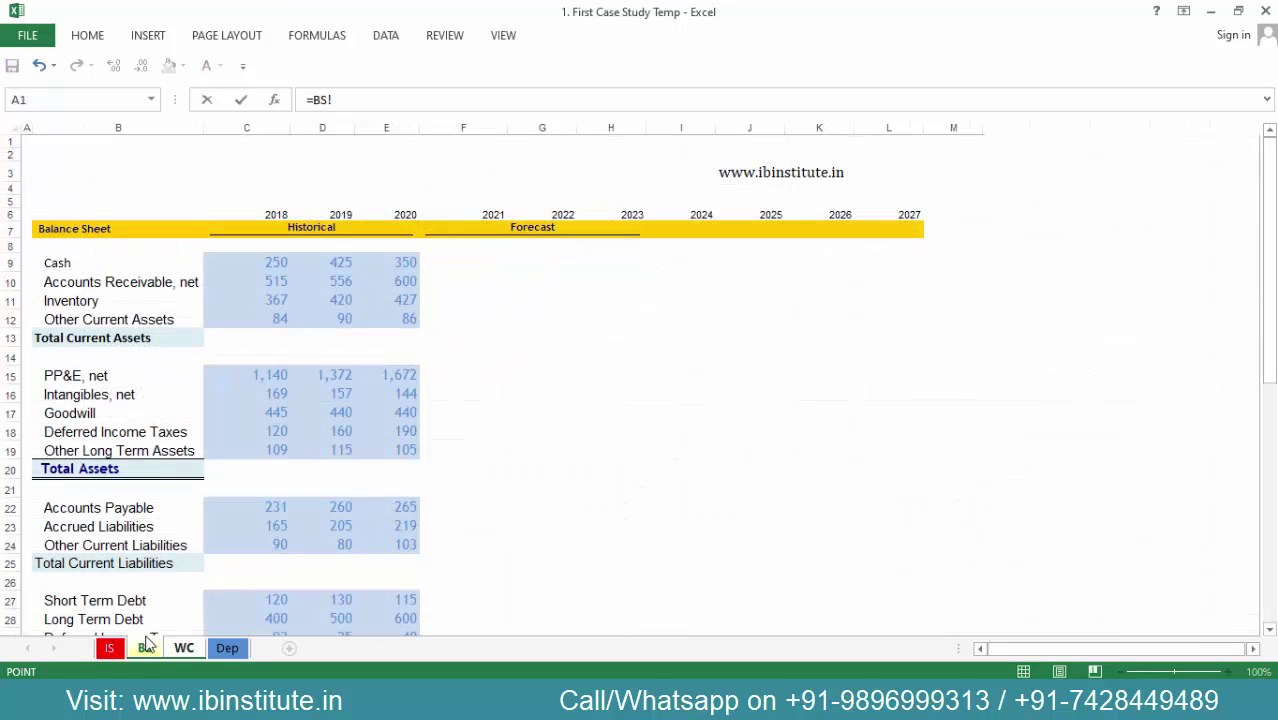
click(235, 504)
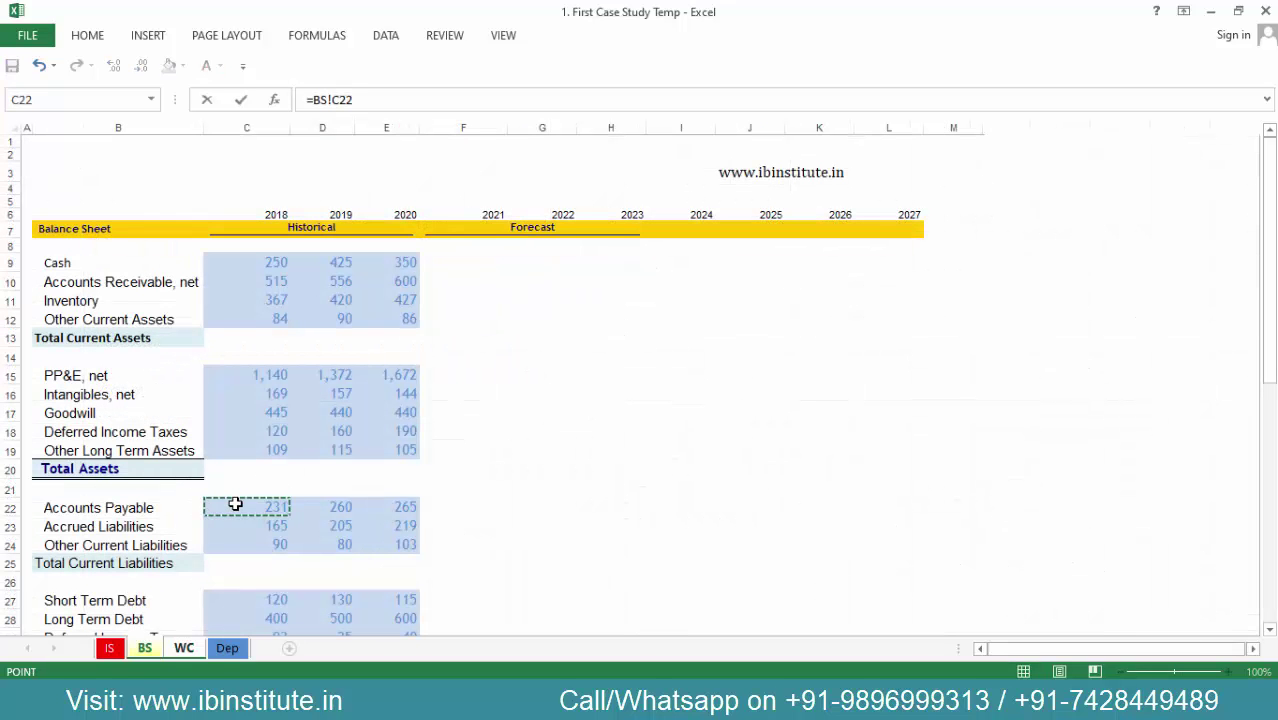
key(Return)
key(Up)
key(shift+Down)
key(ctrl+d)
key(shift+Right)
key(shift+Right)
key(ctrl+r)
Enter the ratio labels "AR as a % of Sales" in B19 and "Inventory as a % of COGS" in B20 of WC.
key(Left)
key(Up)
key(Up)
key(ctrl+shift+Down)
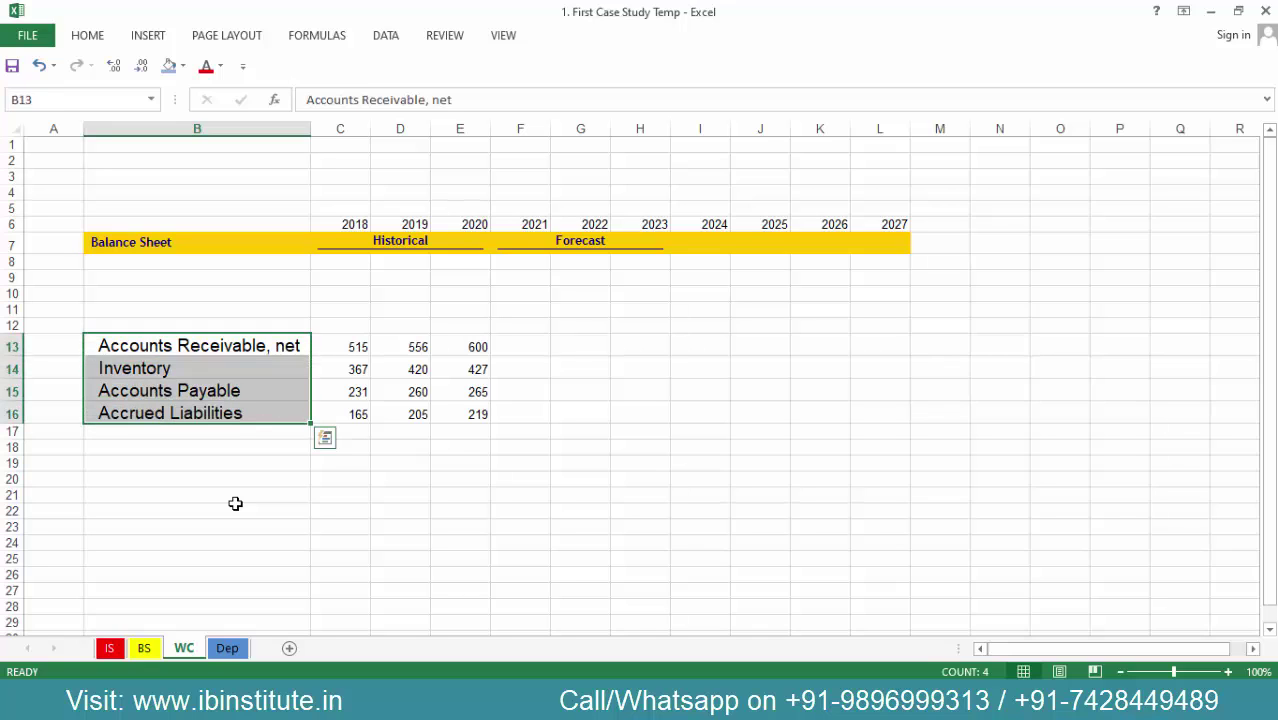
key(Down)
key(Down)
key(Down)
key(Down)
key(Down)
key(Down)
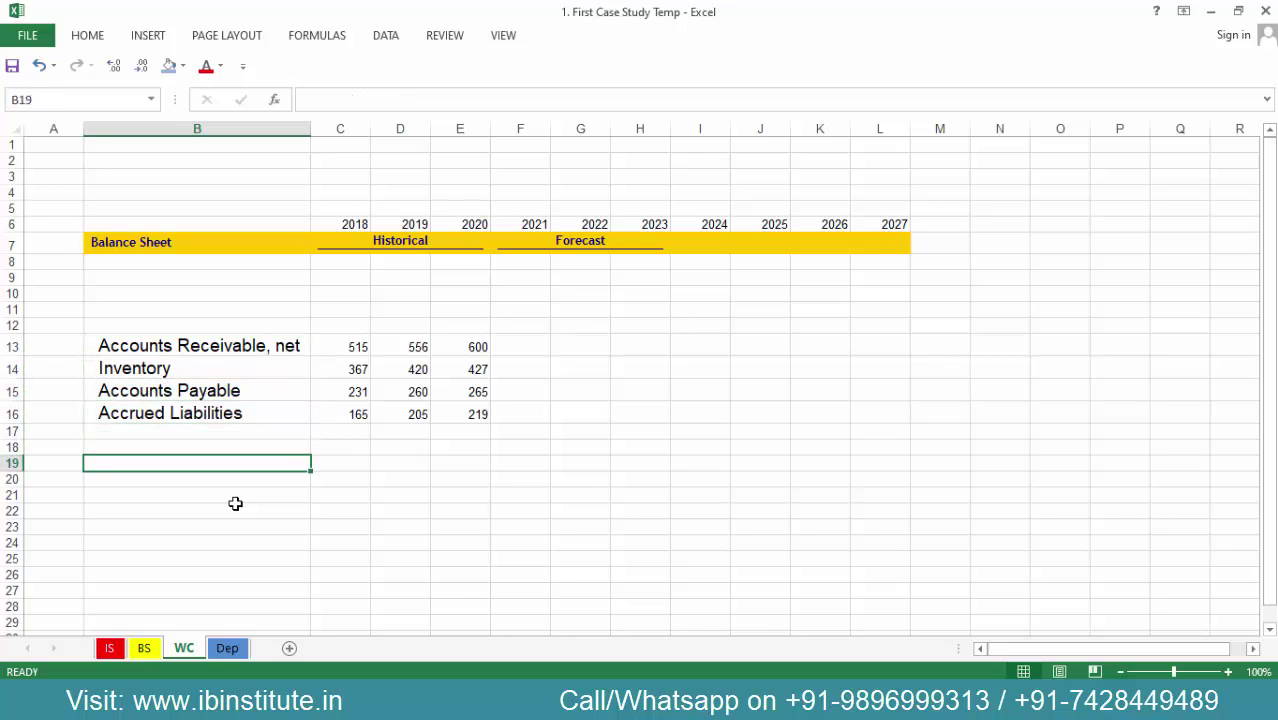
text(AR as)
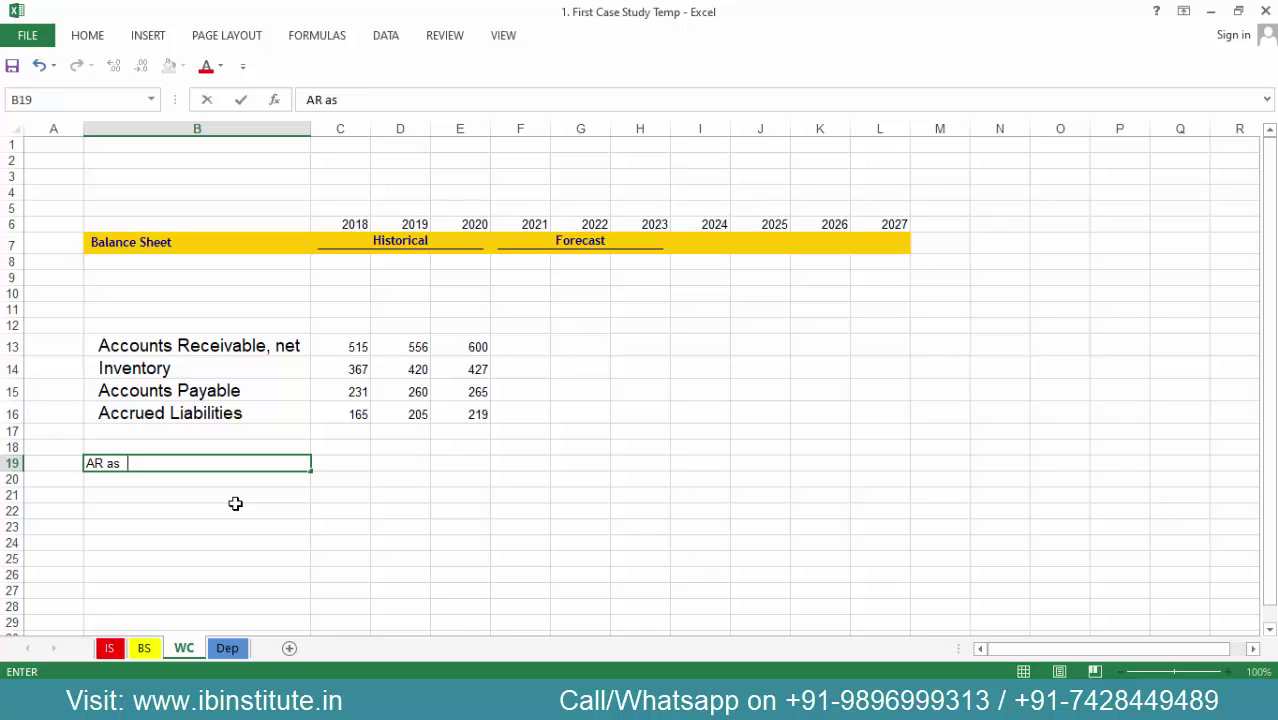
text(  a % of Sales)
key(Return)
text(Inventory)
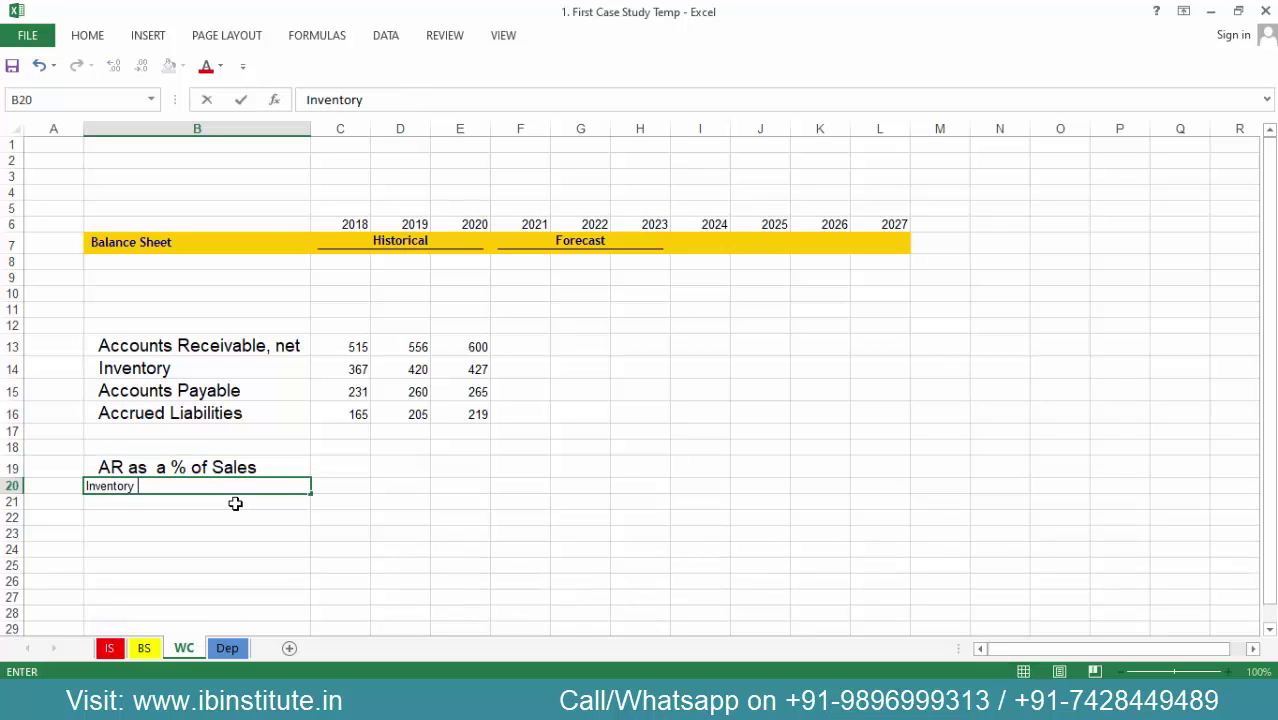
text( as a % of COGS)
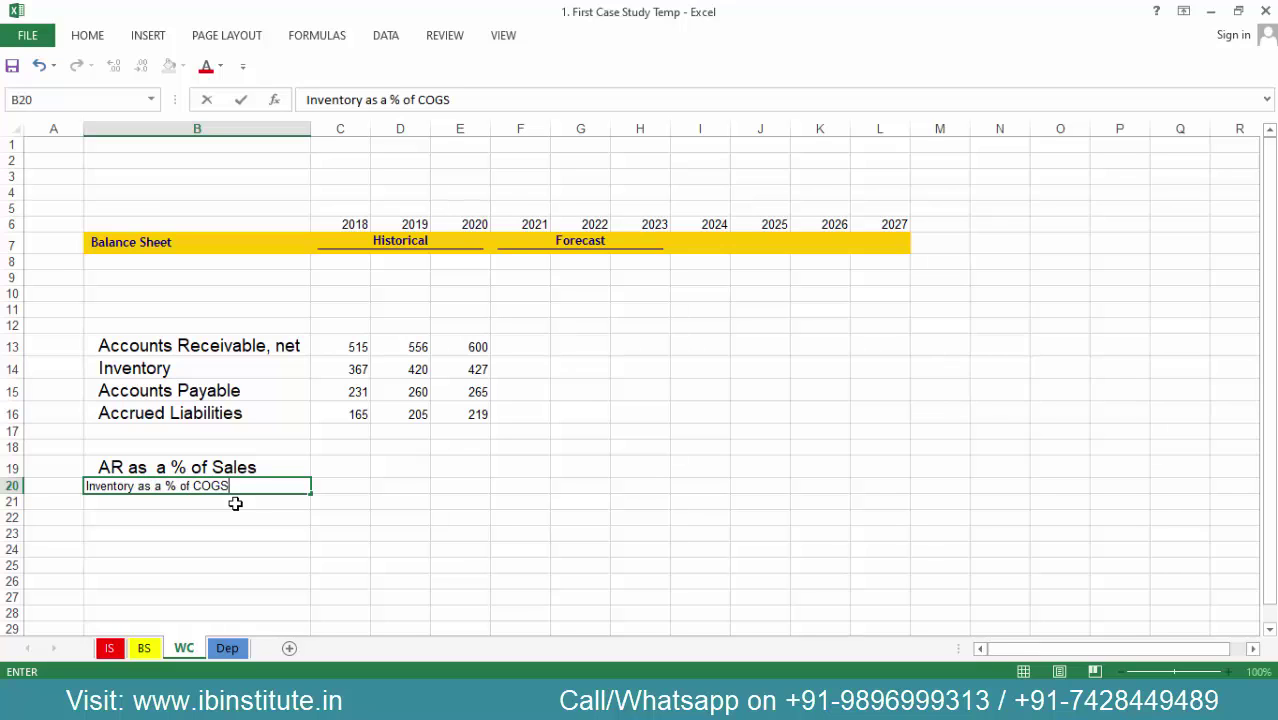
key(Return)
Enter the ratio labels "AP as a % of COGS" in B21 and "Accrued Liab as a % of SGA" in B22.
text(AP)
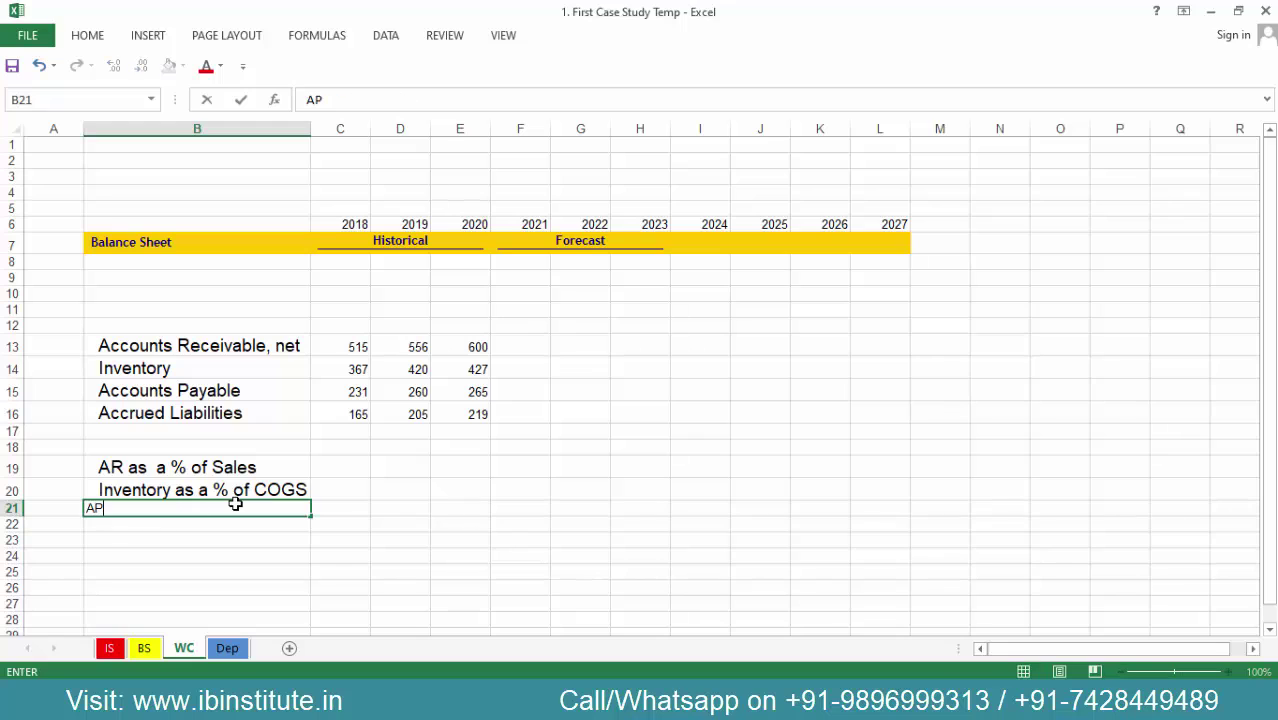
text( as a % of COGS)
key(Return)
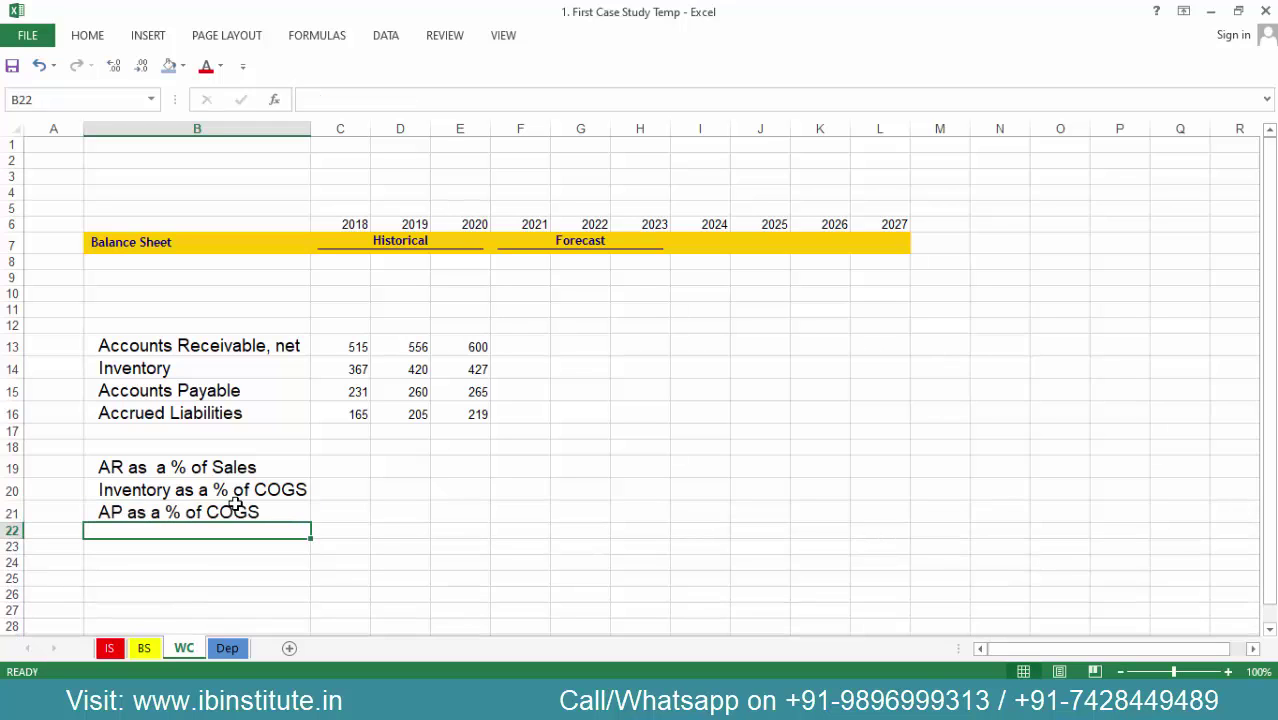
text(Accrued )
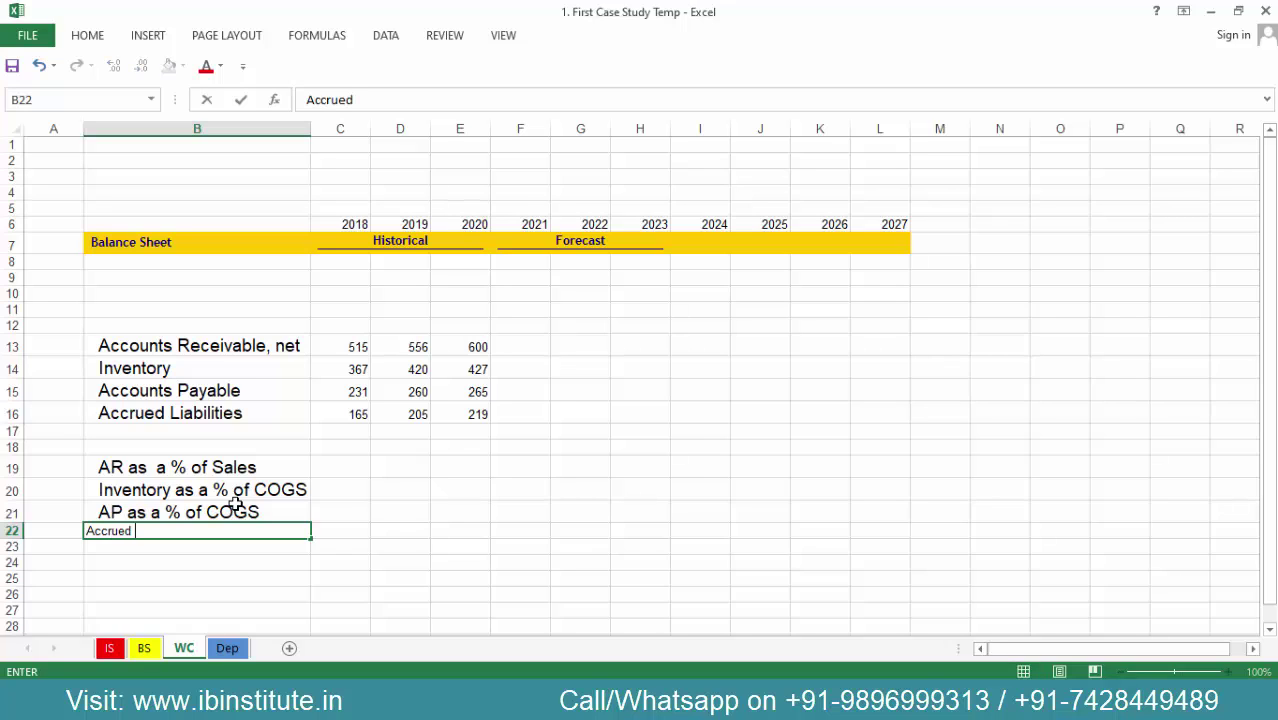
text(Liab as a % of SGA)
key(Return)
Auto-fit the width of column B to the Accrued Liab ratio label in B22.
key(Up)
key(Up)
key(Up)
key(Up)
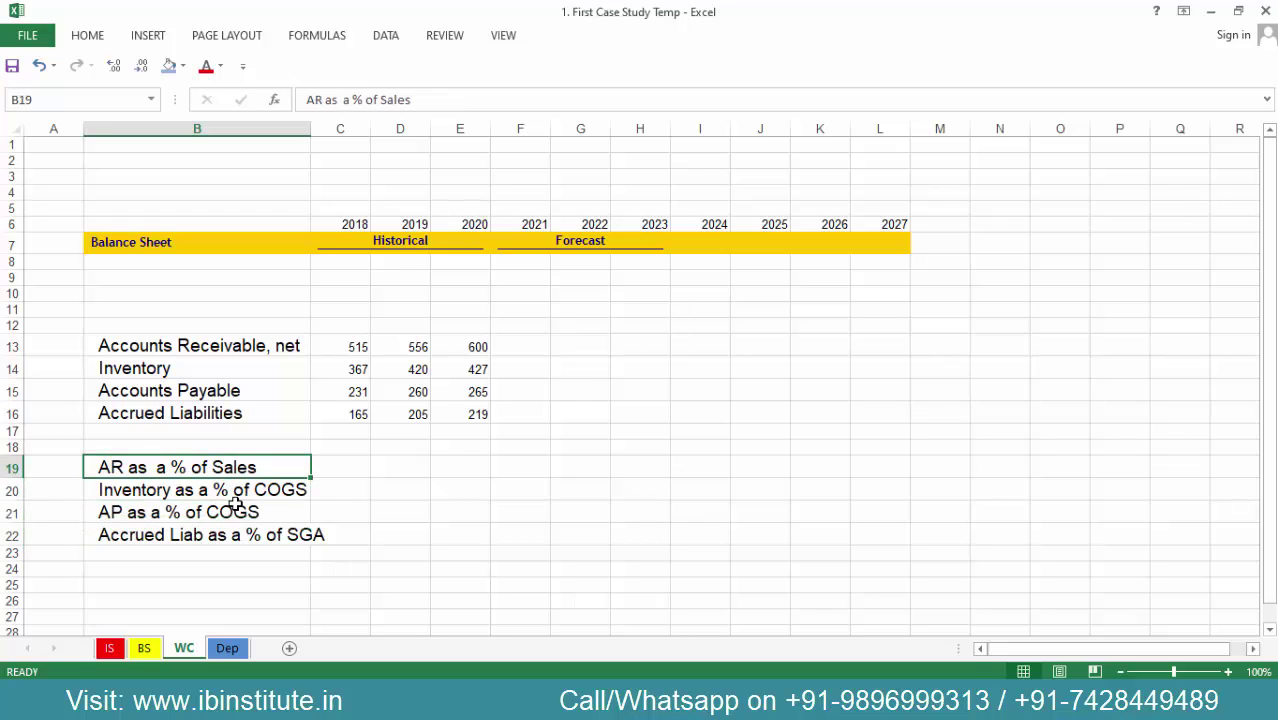
key(shift+Down)
key(shift+Down)
key(shift+Down)
key(shift+Return)
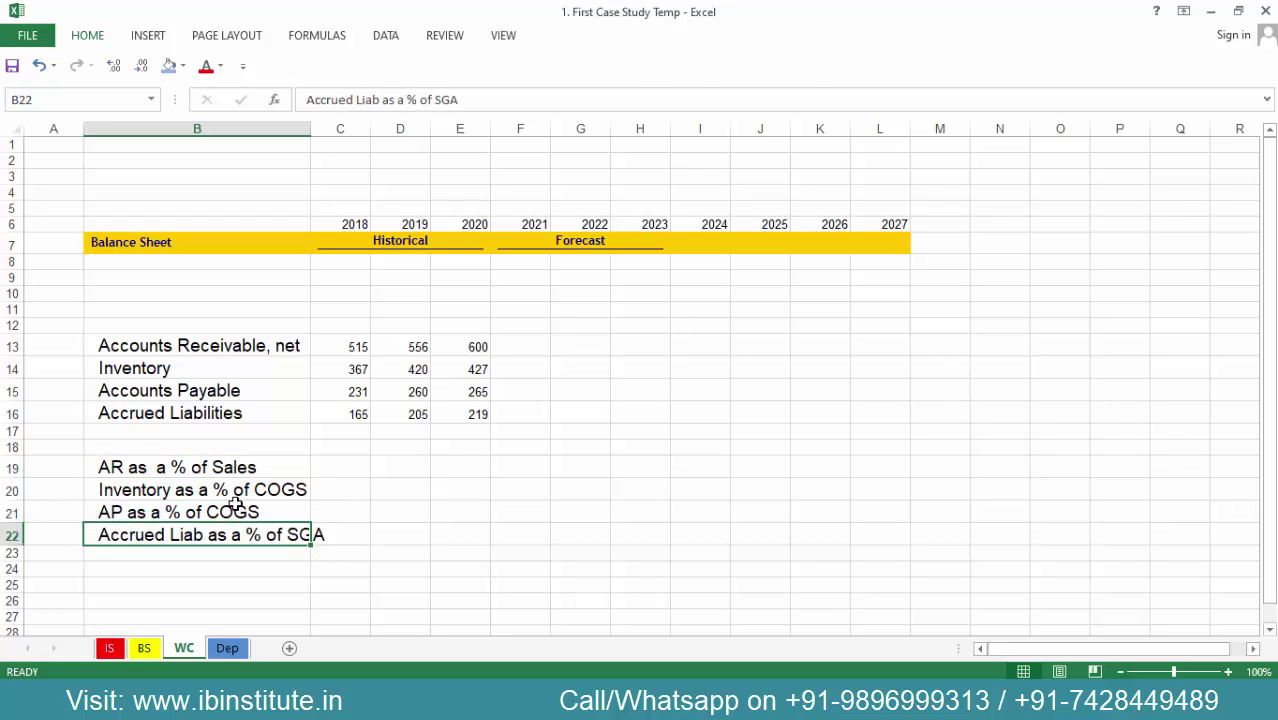
key(alt)
key(h)
key(o)
key(i)
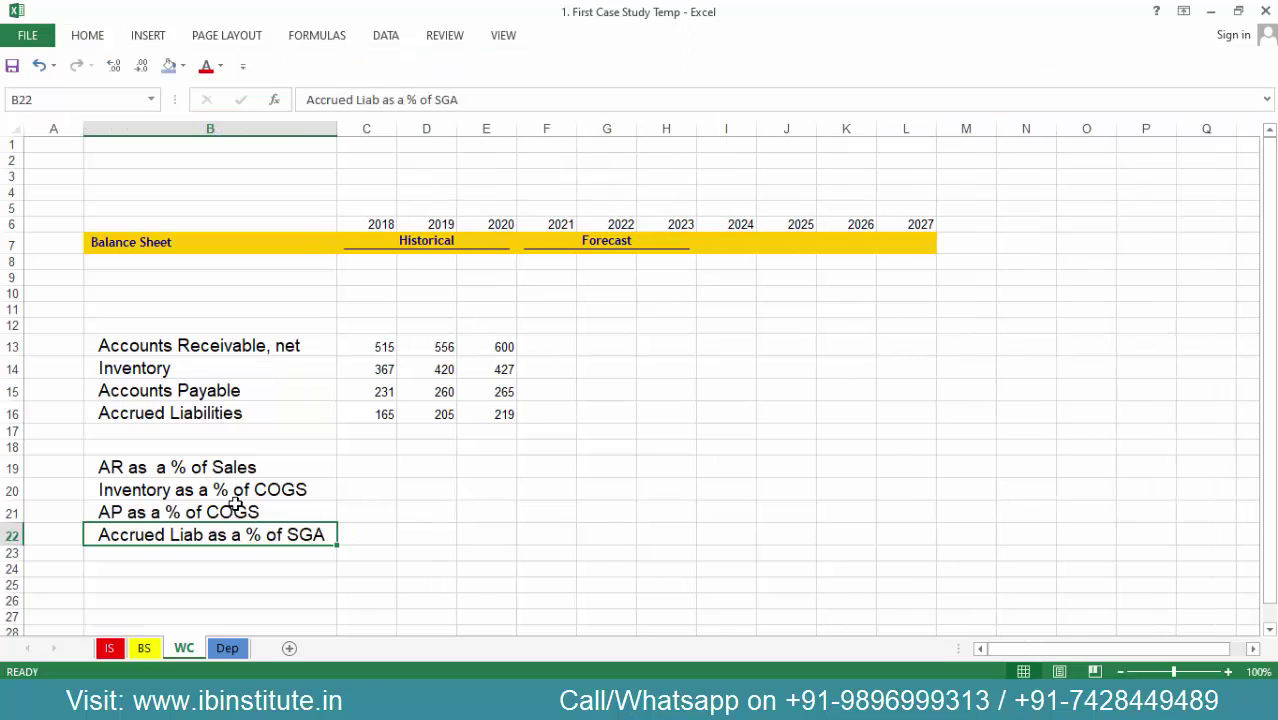
Set the font size of the labels in B13:B22 to 12.
key(Up)
key(Up)
key(Up)
key(Up)
key(Up)
key(Up)
key(Up)
key(Up)
key(Up)
key(shift+Down)
key(shift+Down)
key(shift+Down)
key(shift+Down)
key(shift+Down)
key(shift+Down)
key(shift+Down)
key(shift+Down)
key(shift+Down)
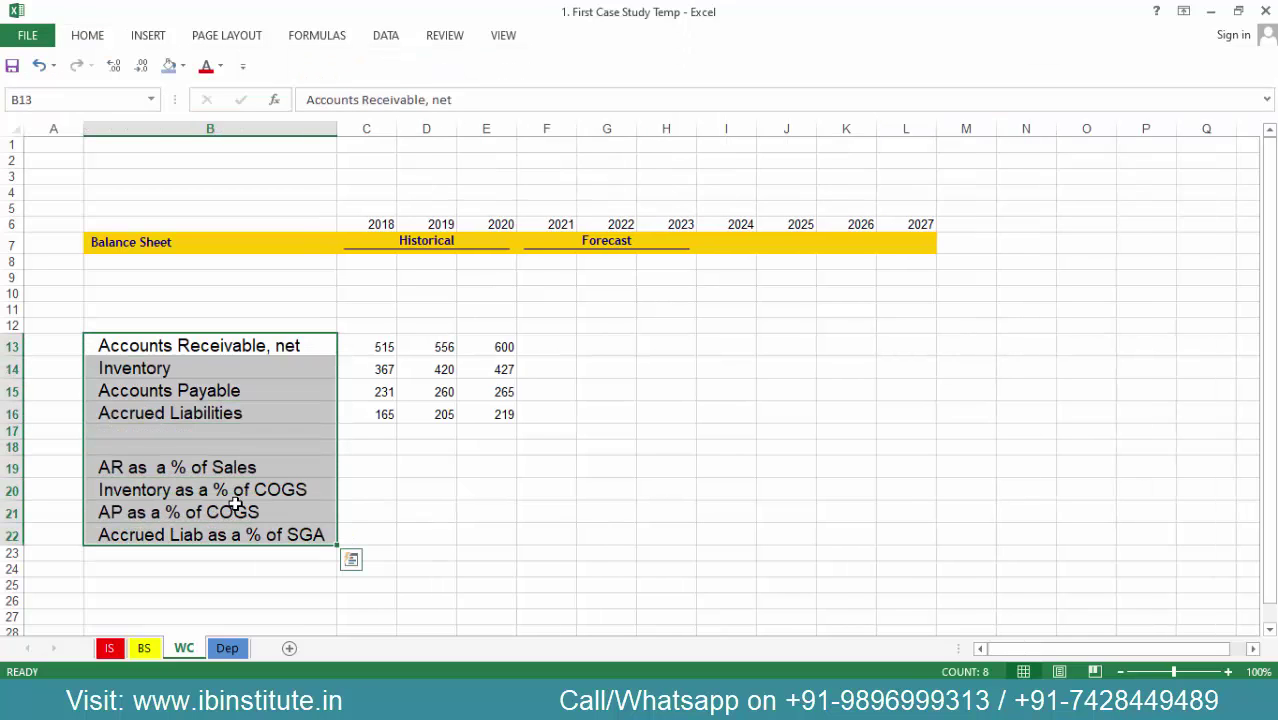
key(ctrl+F1)
click(275, 70)
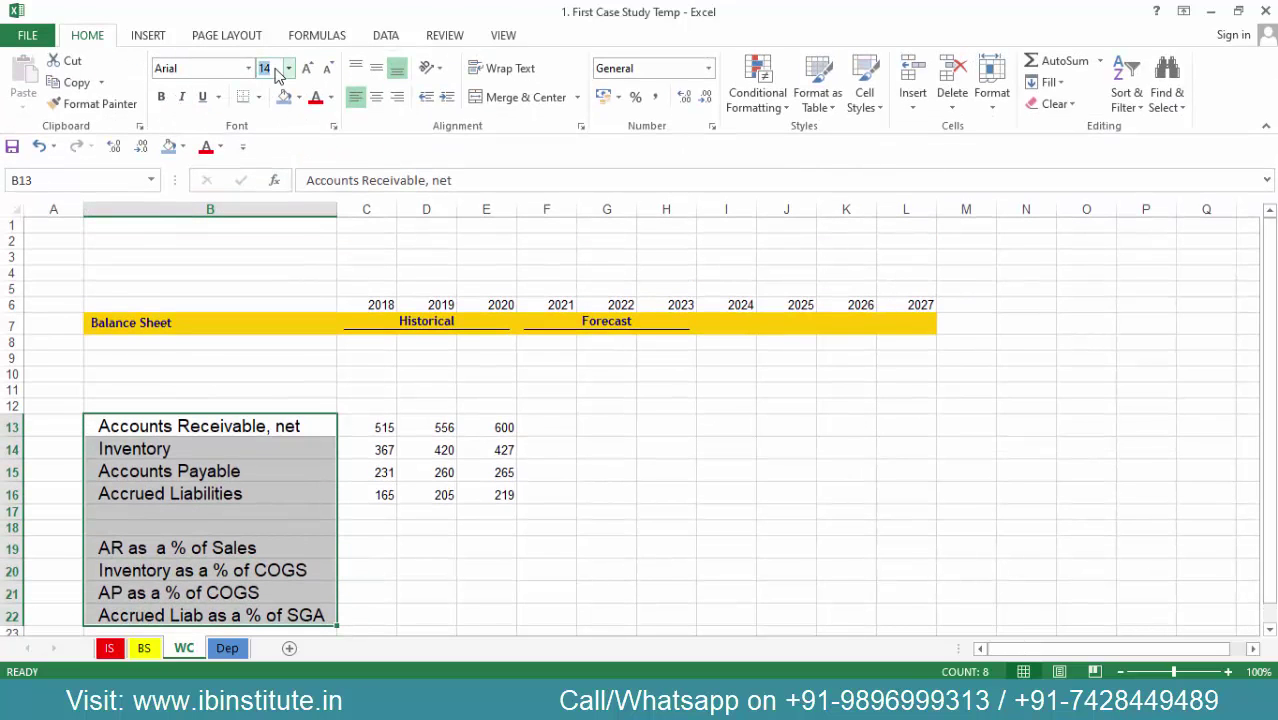
text(12)
key(Return)
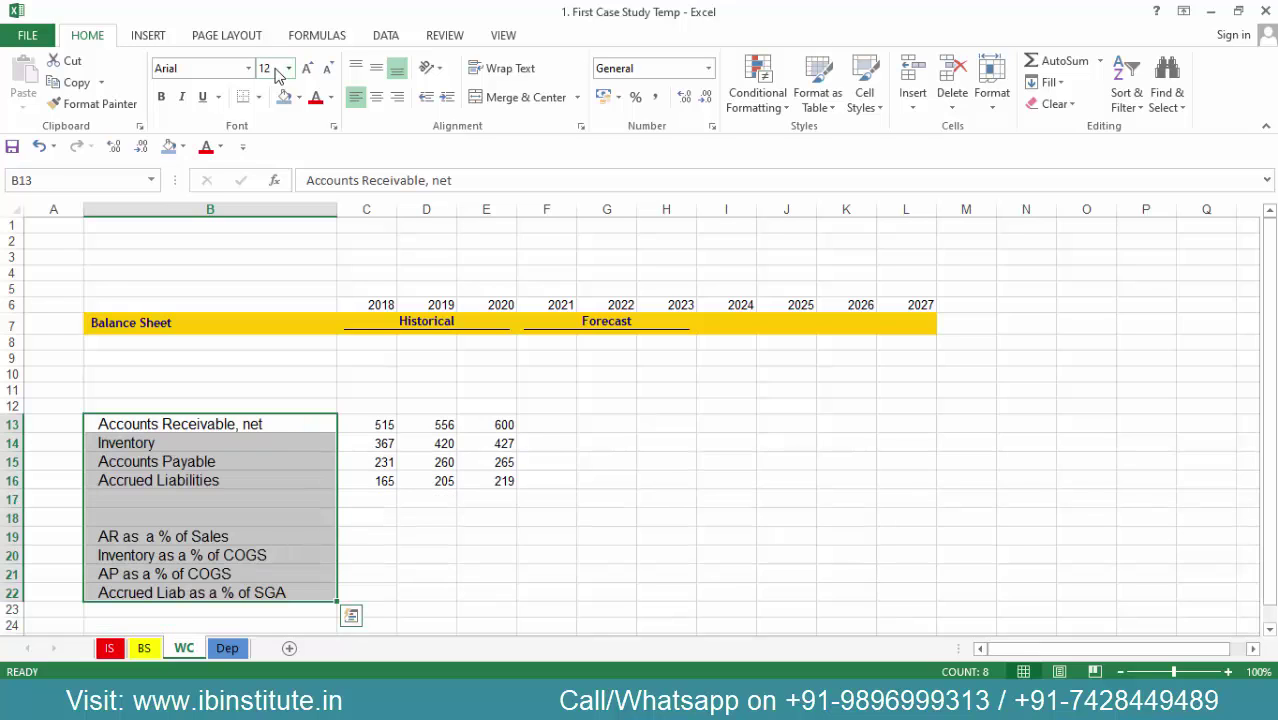
Change the font of the labels in B13:B22 to Cambria and left-align them without the indent.
click(207, 70)
text(Cambria)
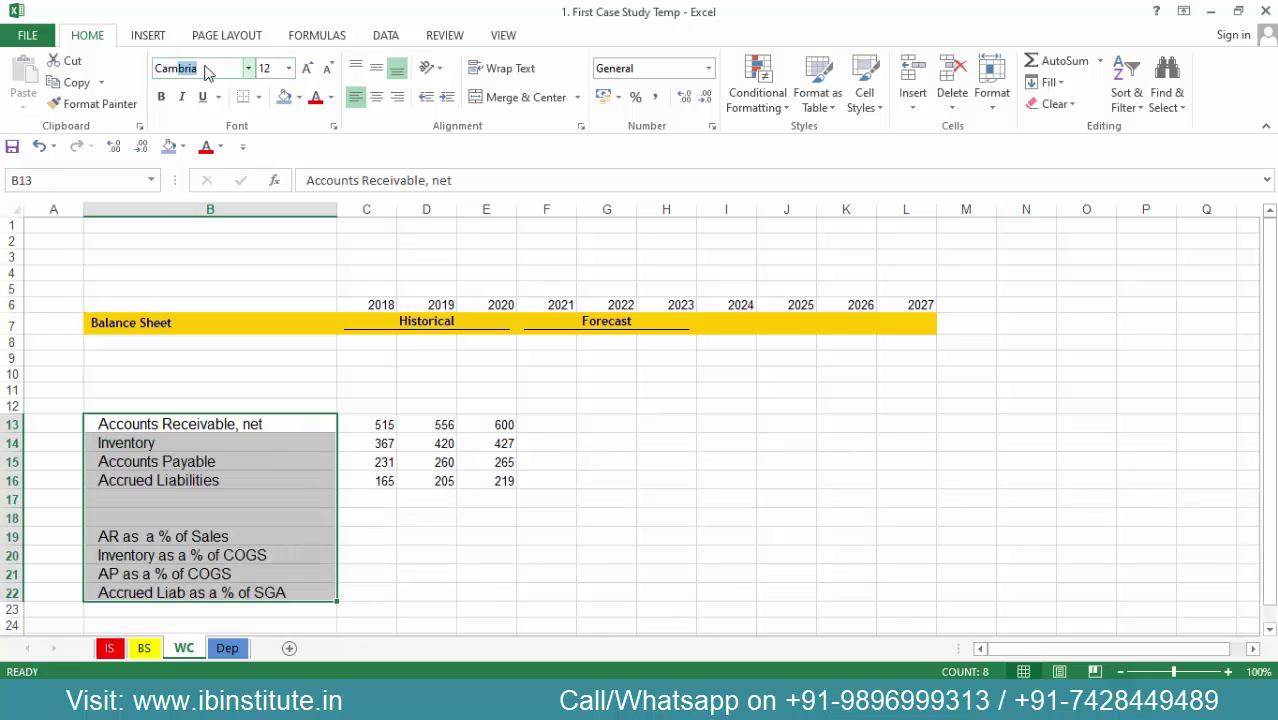
key(Return)
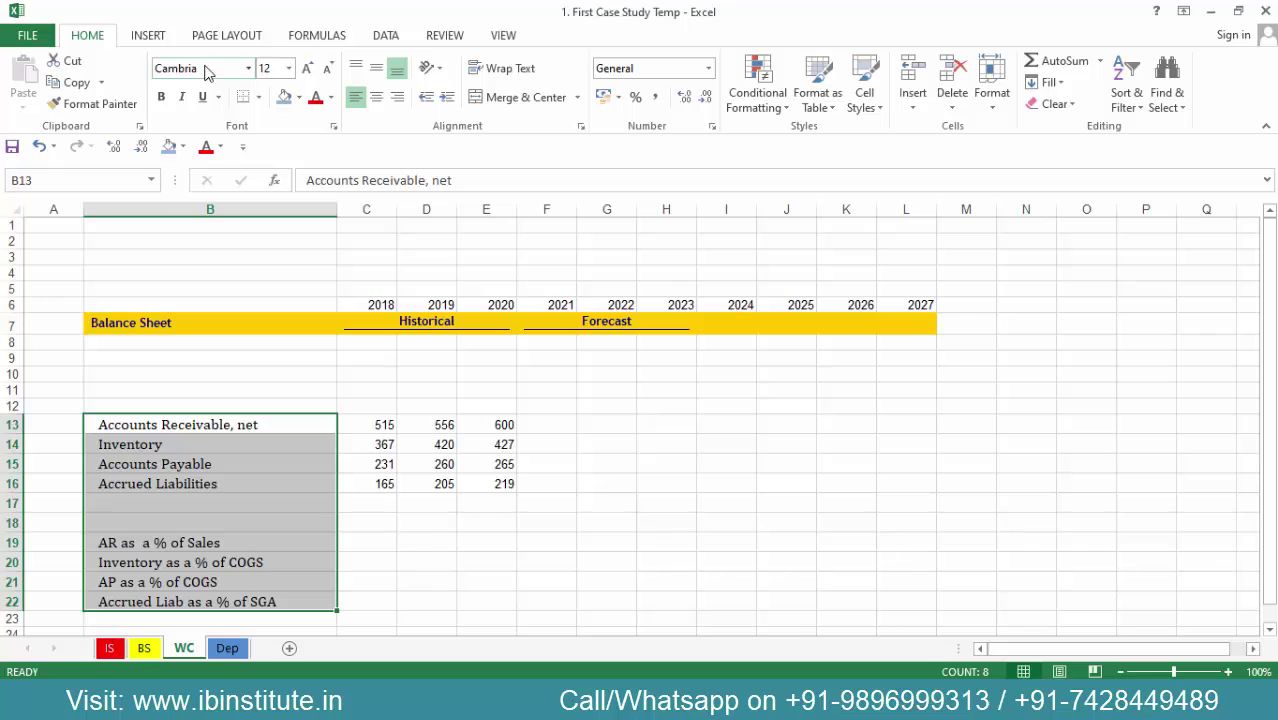
click(377, 98)
click(356, 99)
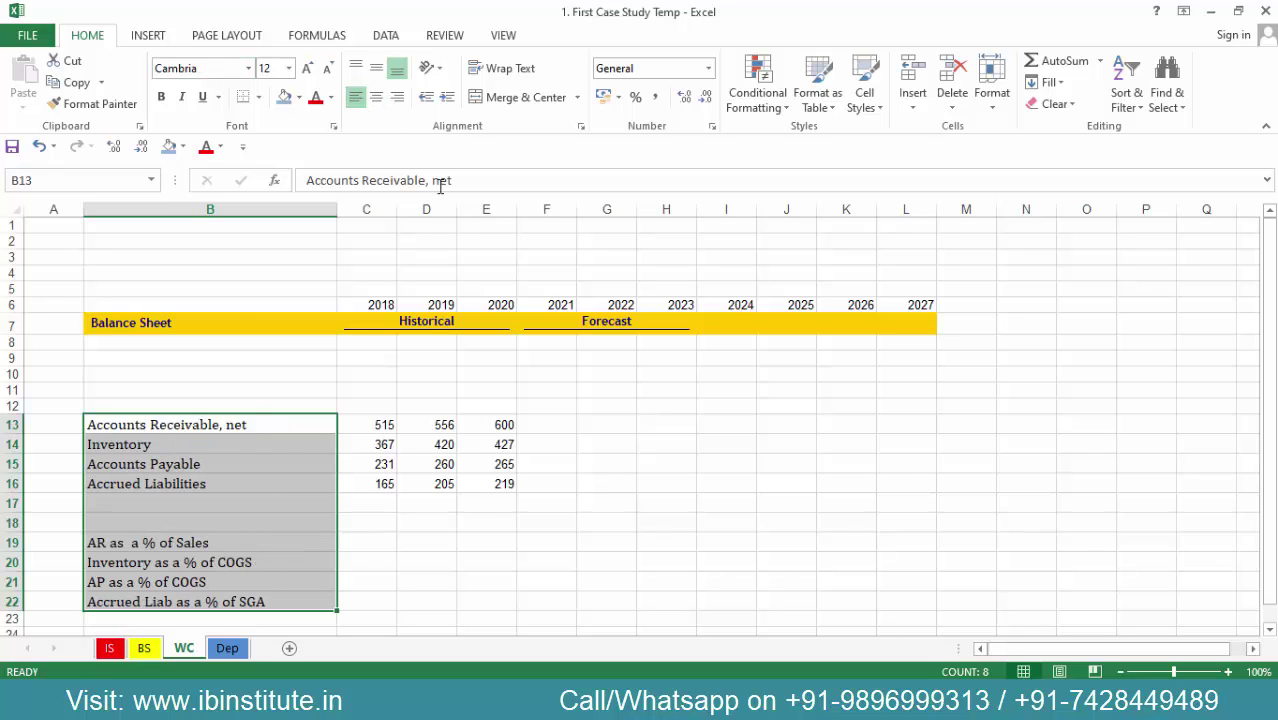
Enter the labels Net Sales, COGS and SGA in B9:B11.
key(Right)
key(Right)
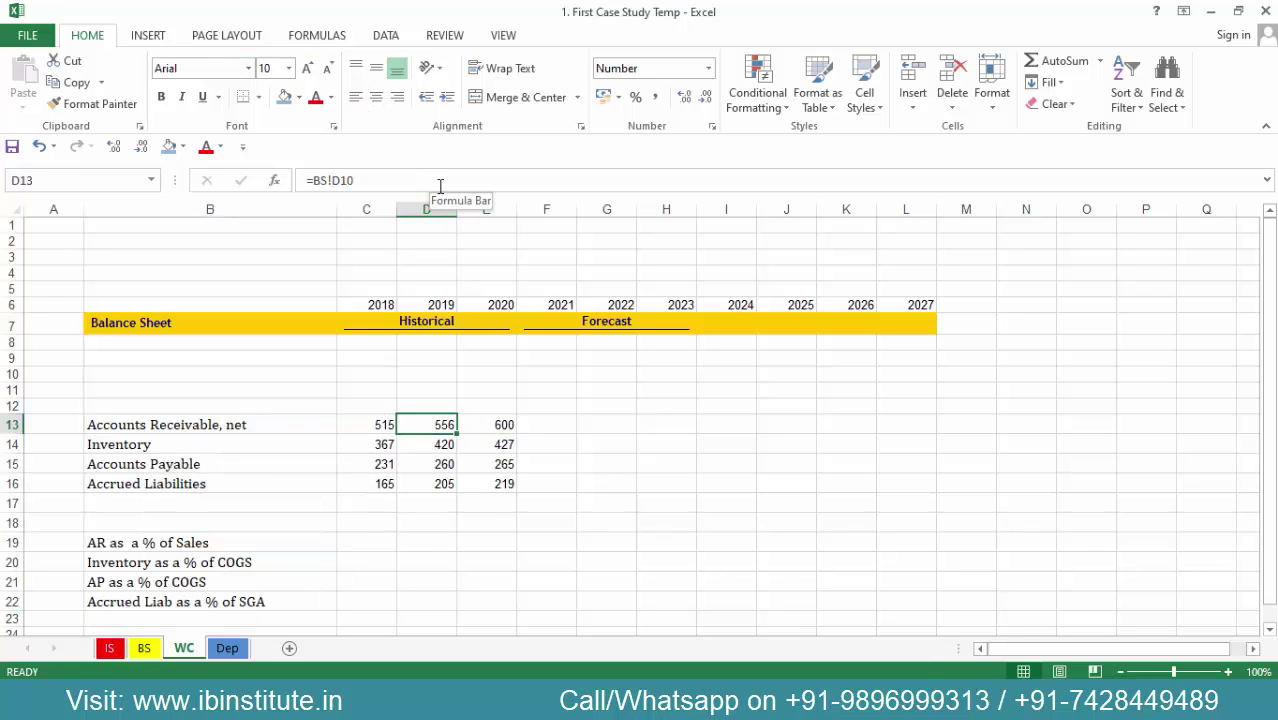
key(ctrl+F1)
key(Left)
key(Left)
key(Up)
key(Up)
key(Up)
key(Up)
text(Net Sales)
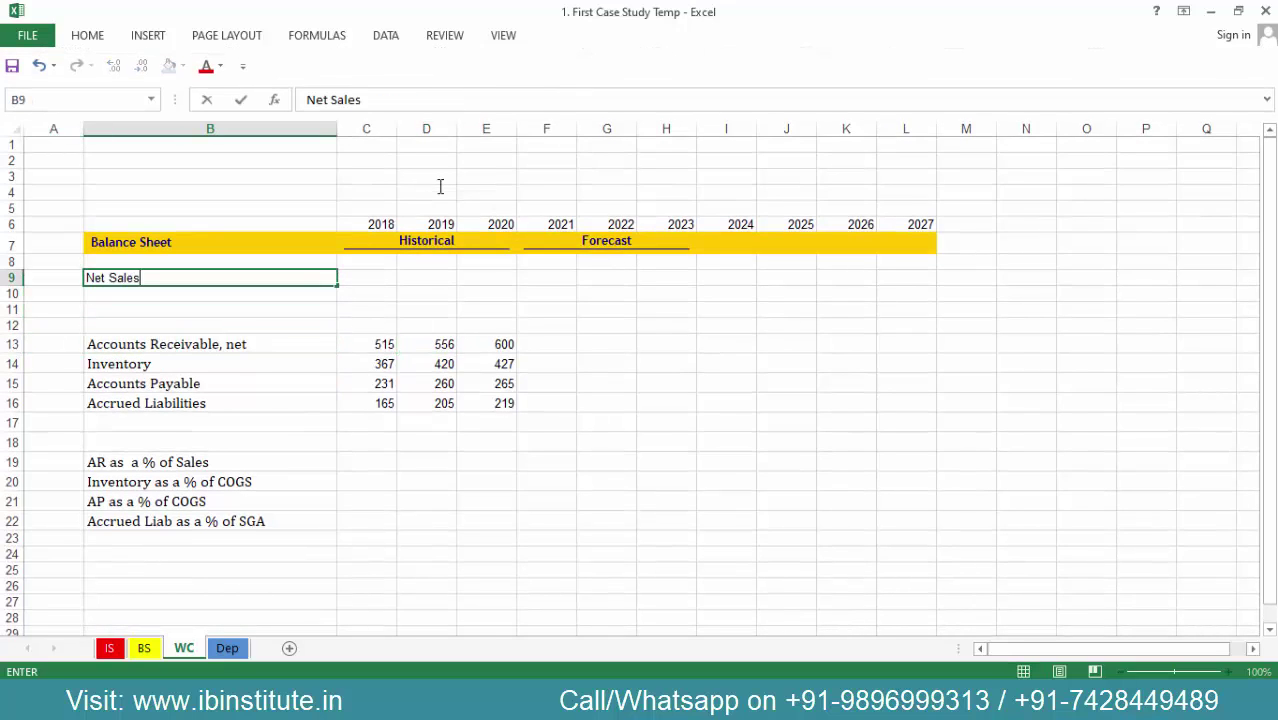
key(Return)
text(COGS)
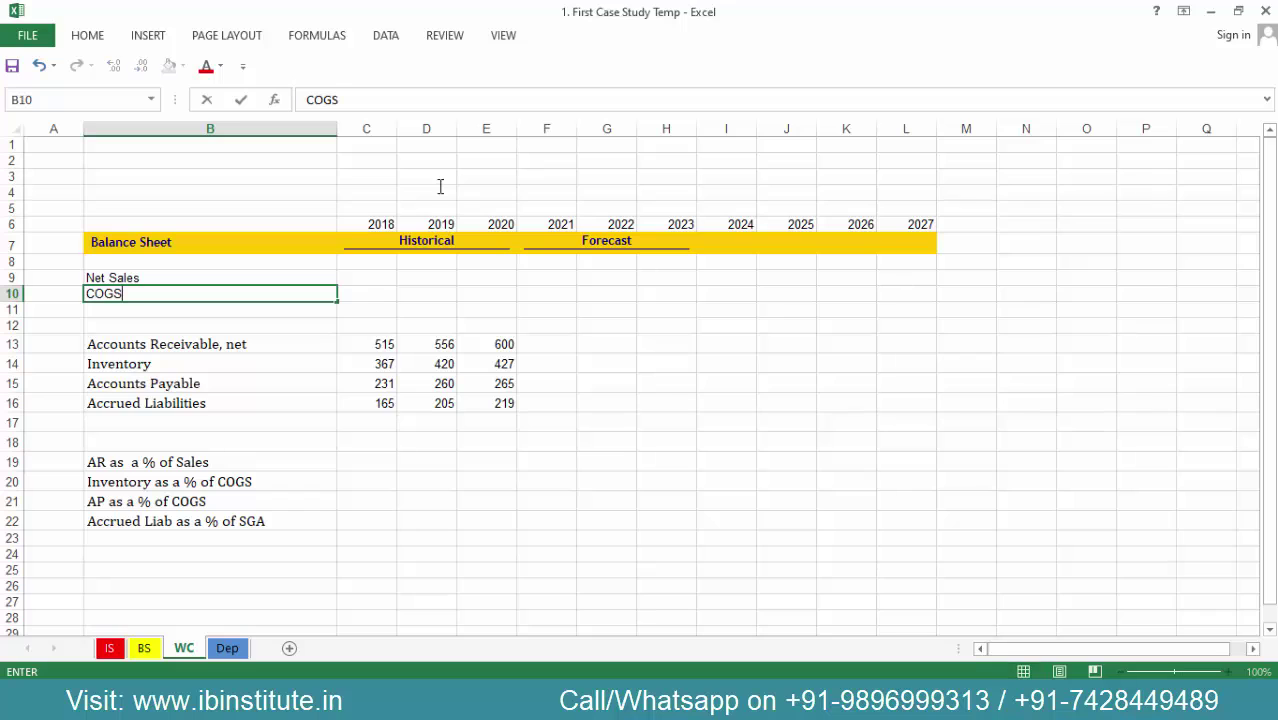
key(Return)
text(SGA)
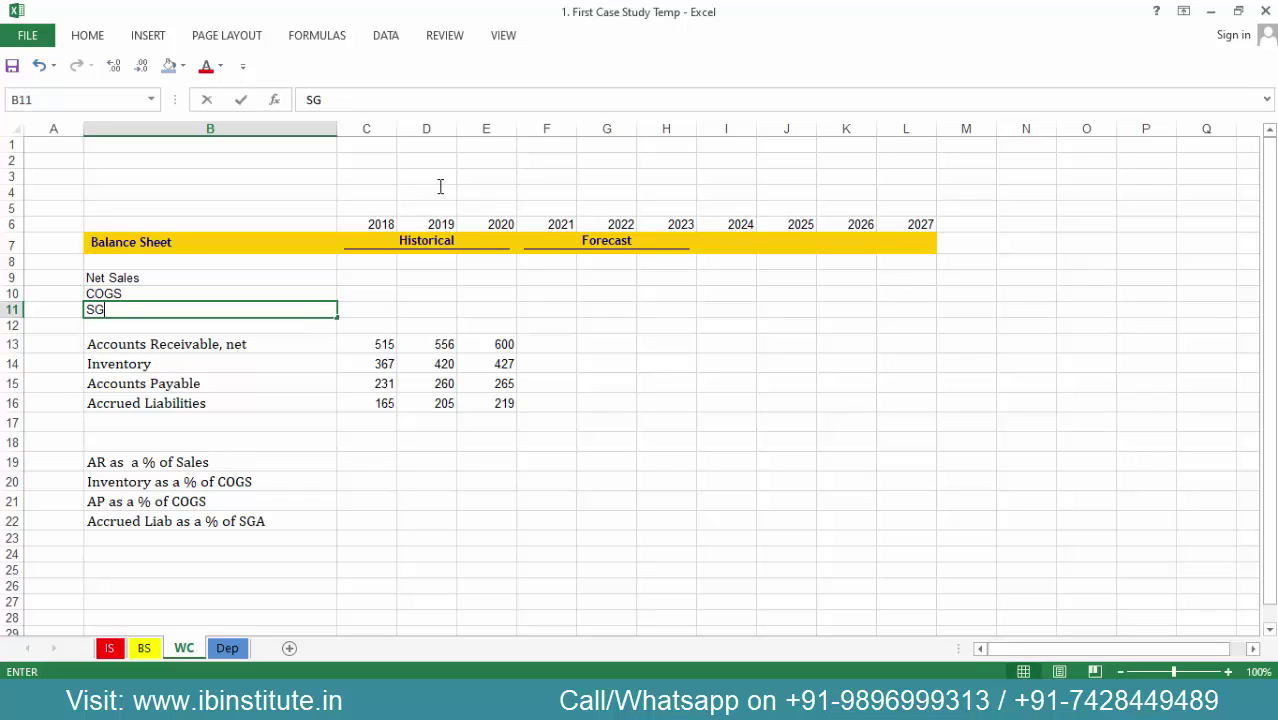
key(ctrl+Return)
Link the 2018 Net Sales cell C9 to =IS!C12 and fill the formula down to COGS in C10.
key(Up)
key(Up)
key(Right)
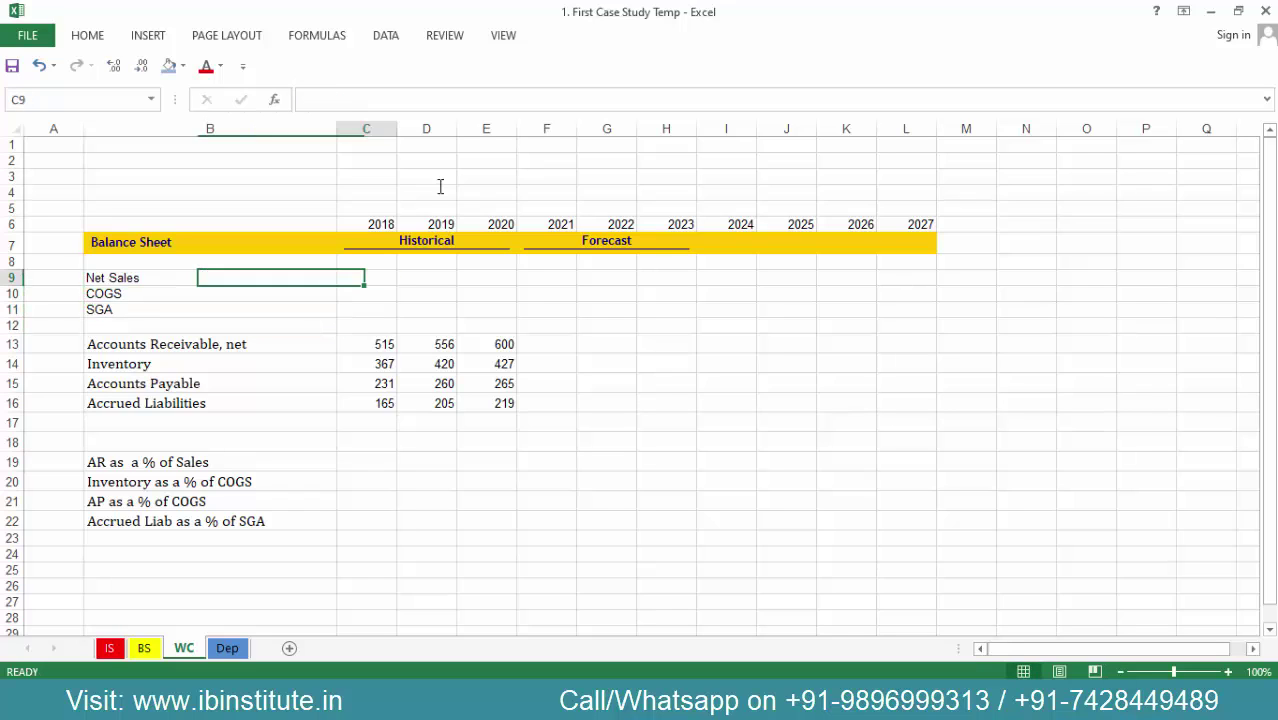
text(=)
click(110, 648)
click(274, 225)
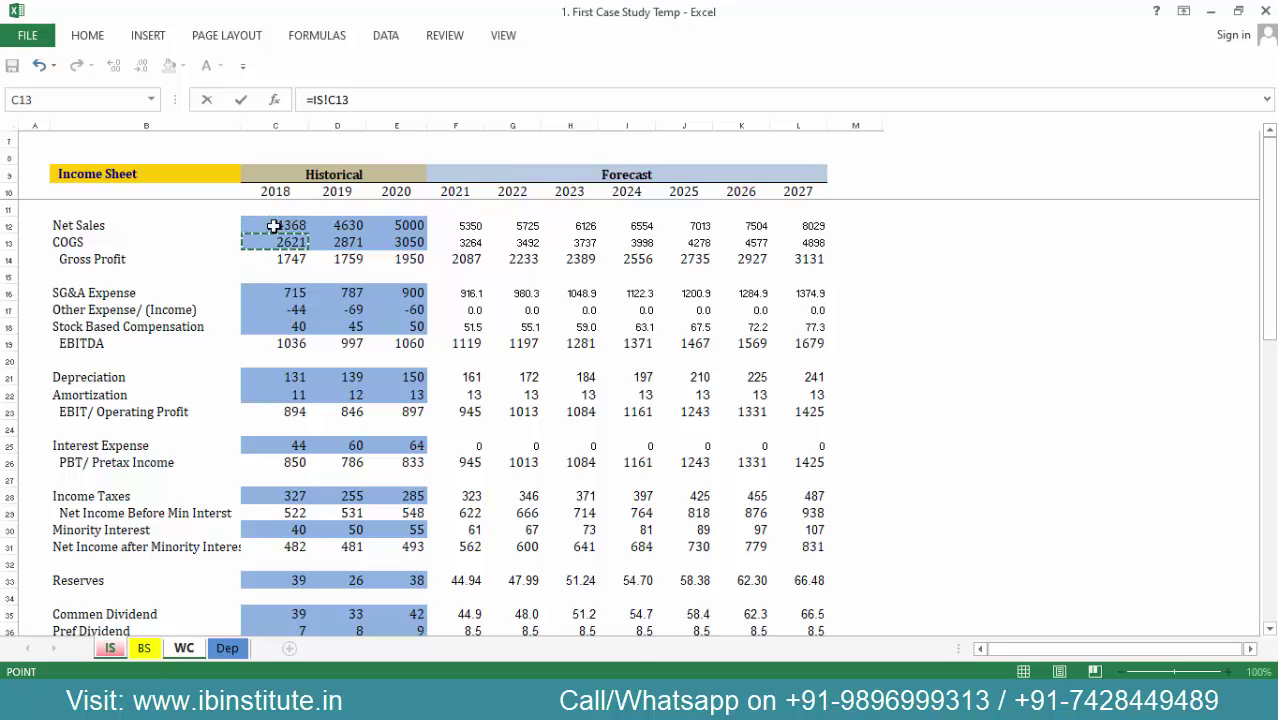
key(Return)
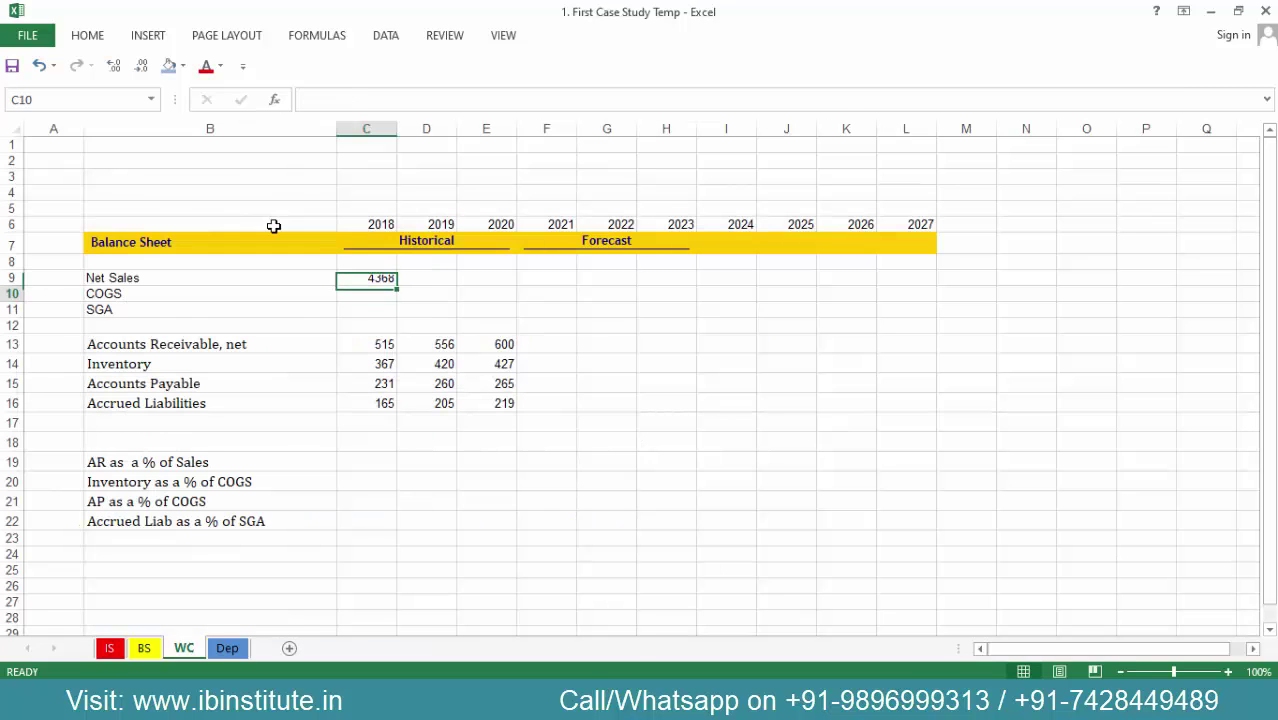
key(ctrl+d)
Fill the Net Sales and COGS formulas across from 2018 to 2027 (C9:L10).
key(Up)
key(shift+Down)
key(shift+Right)
key(shift+Right)
key(shift+Right)
key(shift+Right)
key(shift+Right)
key(shift+Right)
key(shift+Right)
key(shift+Right)
key(shift+Right)
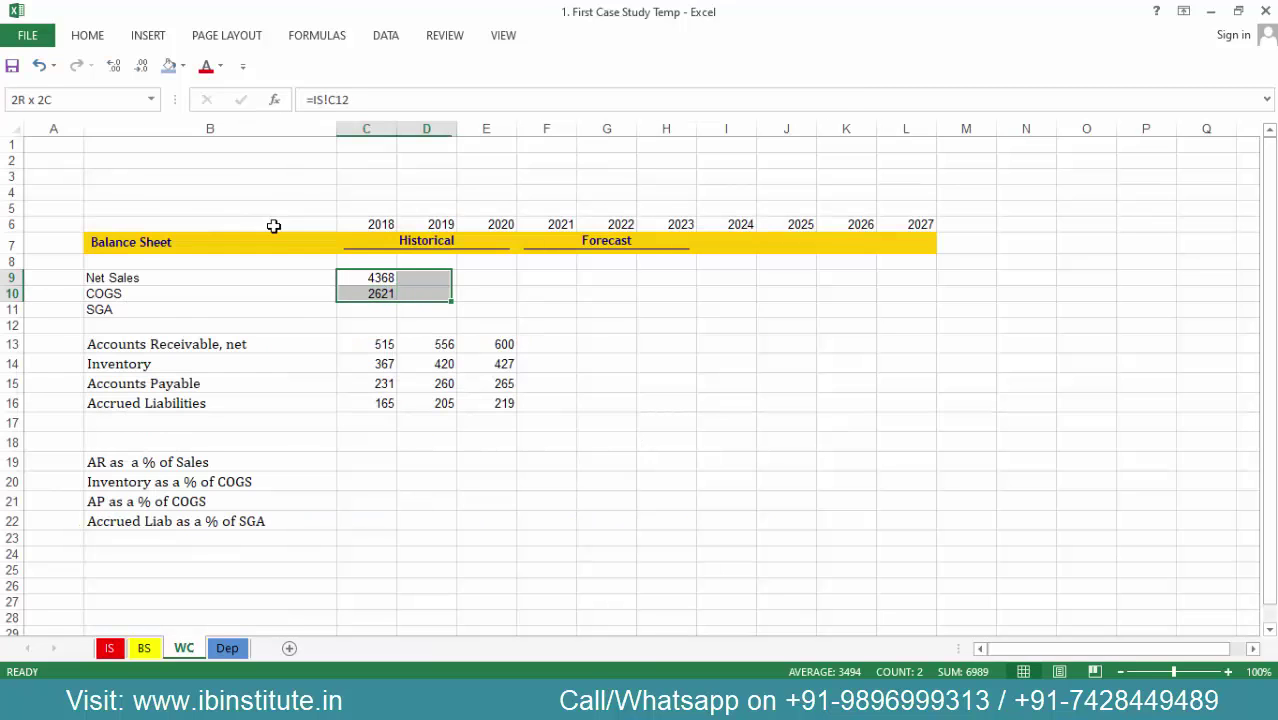
key(ctrl+r)
Link the 2018 SGA cell C11 to the SG&A Expense on the income sheet with =IS!C16.
key(Down)
key(Down)
text(=)
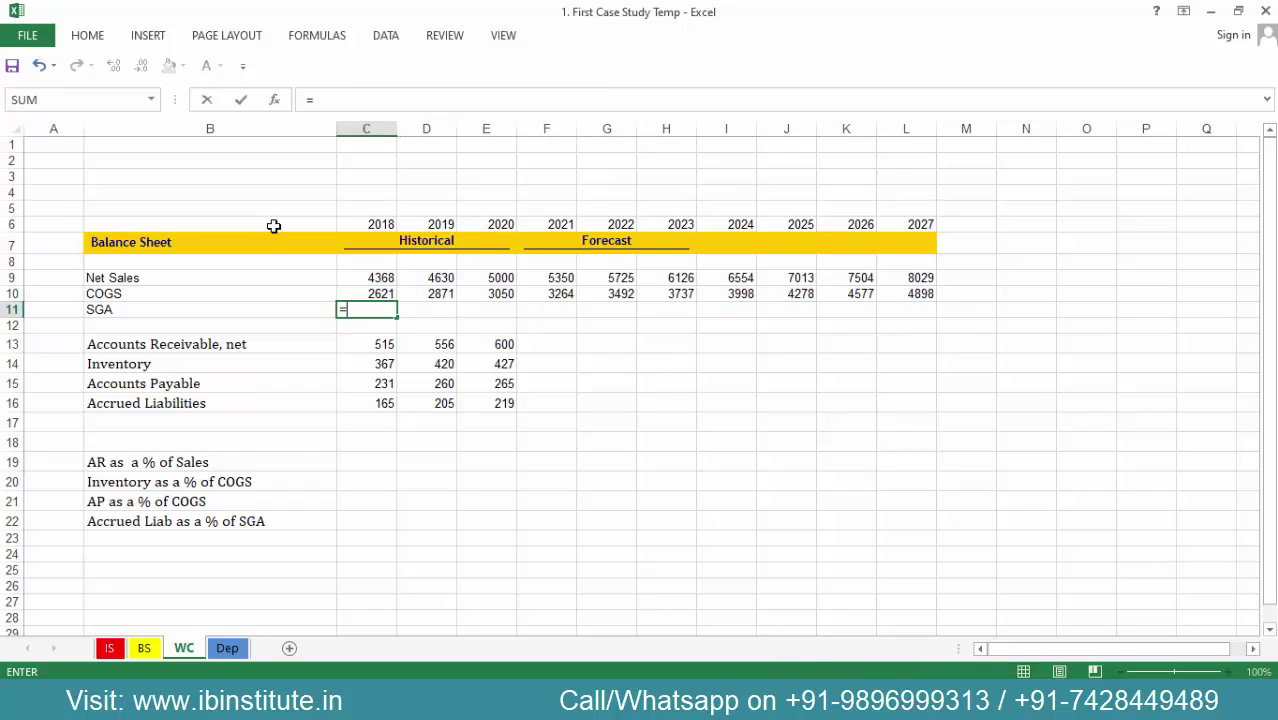
key(ctrl+Page_Up)
key(ctrl+Page_Up)
key(Down)
key(Down)
key(Down)
key(Down)
key(Down)
key(Right)
key(Right)
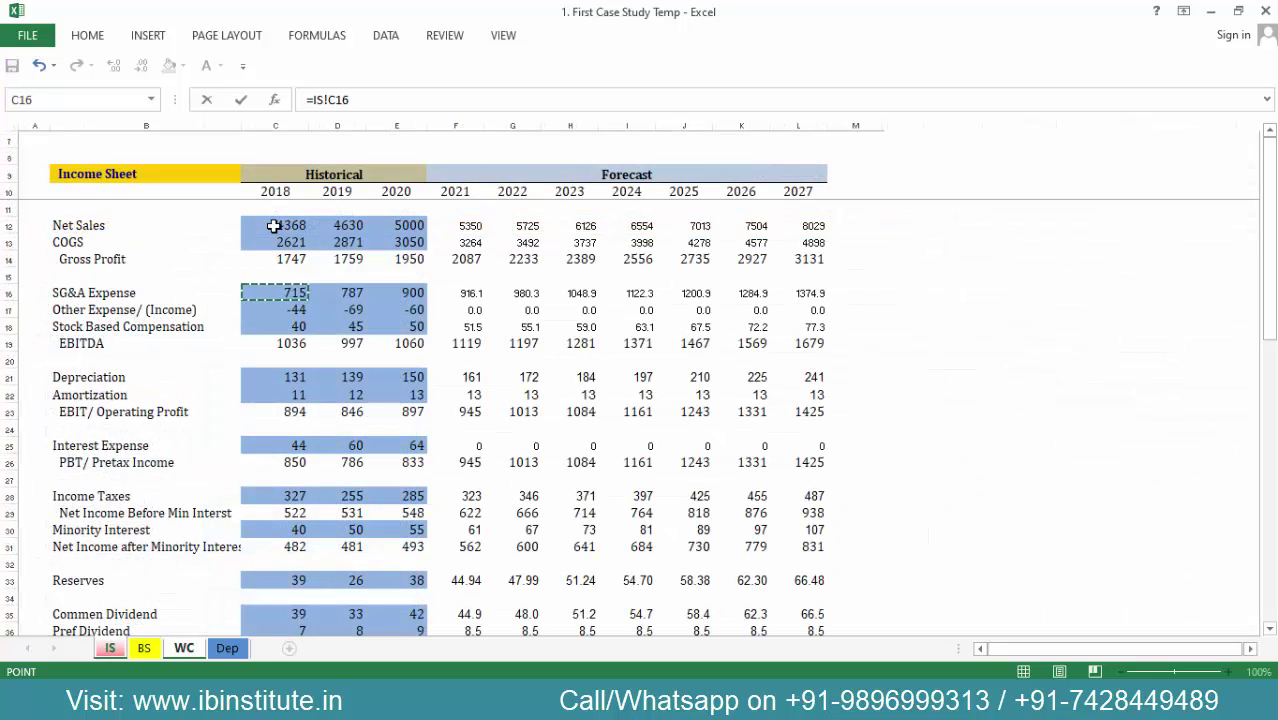
key(Return)
Fill the COGS and SGA formulas across to 2027 (C10:L11).
key(Up)
key(shift+Down)
key(ctrl+shift+Right)
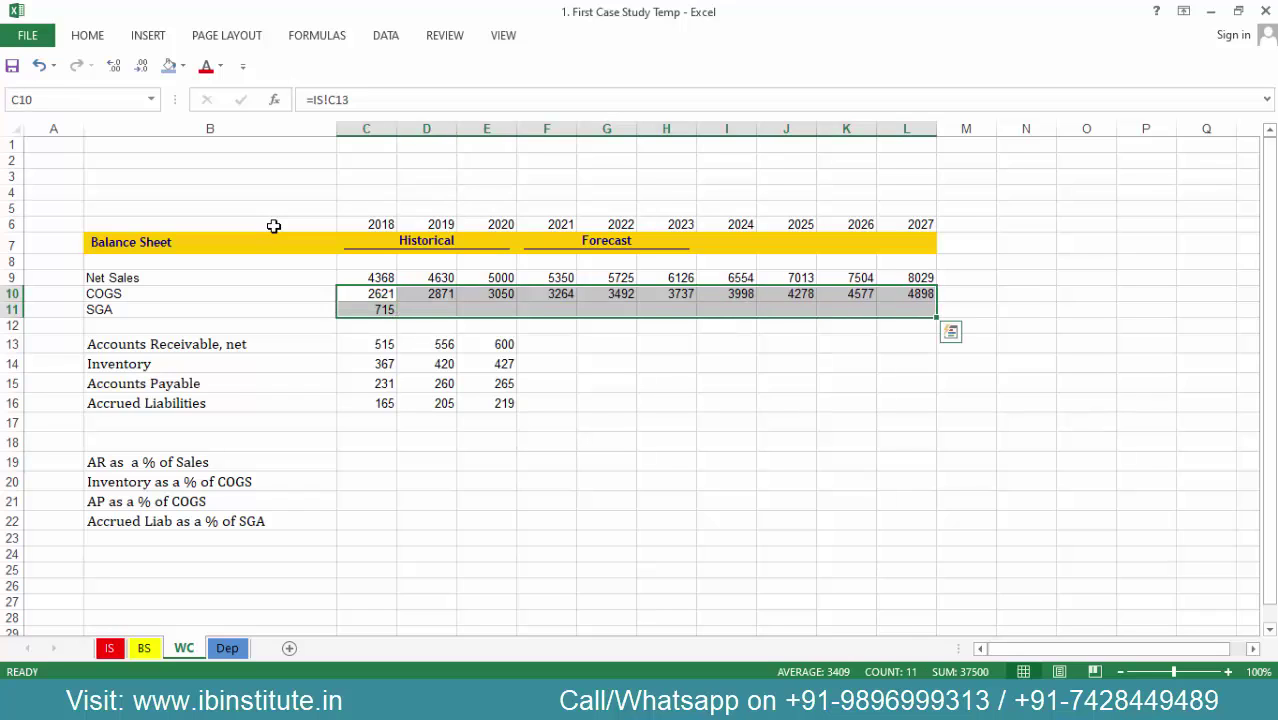
key(ctrl+r)
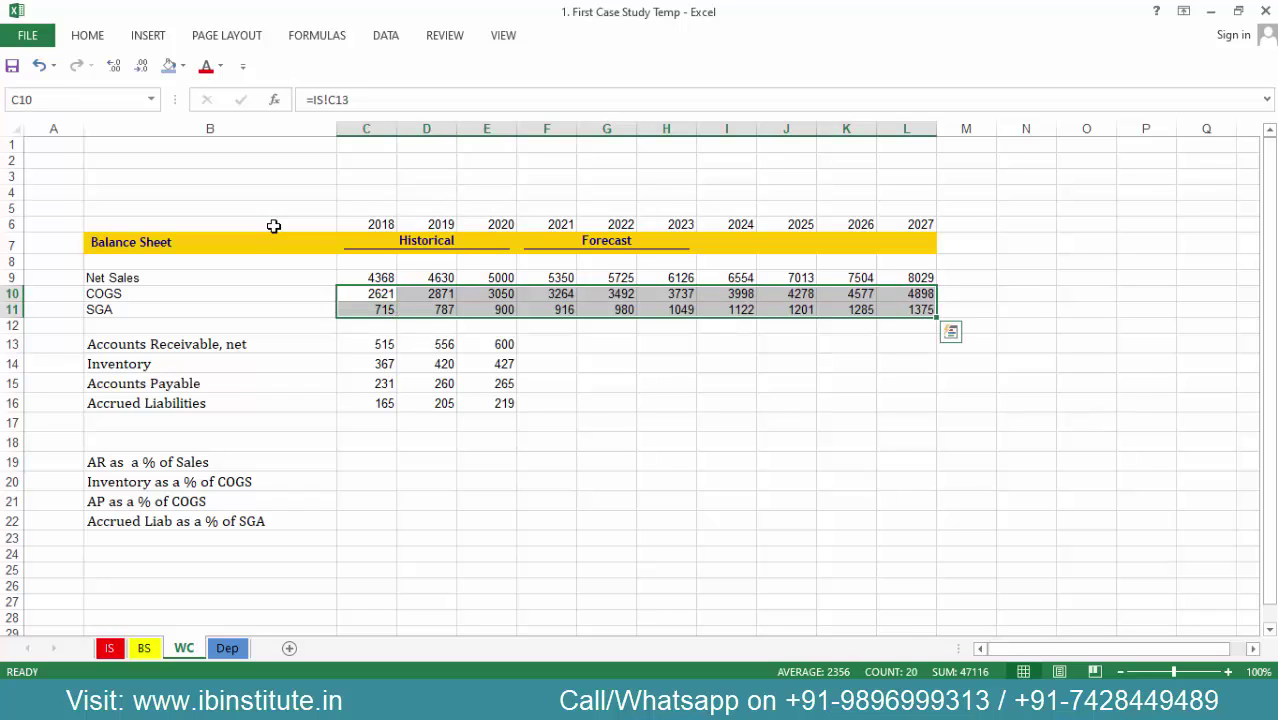
key(Up)
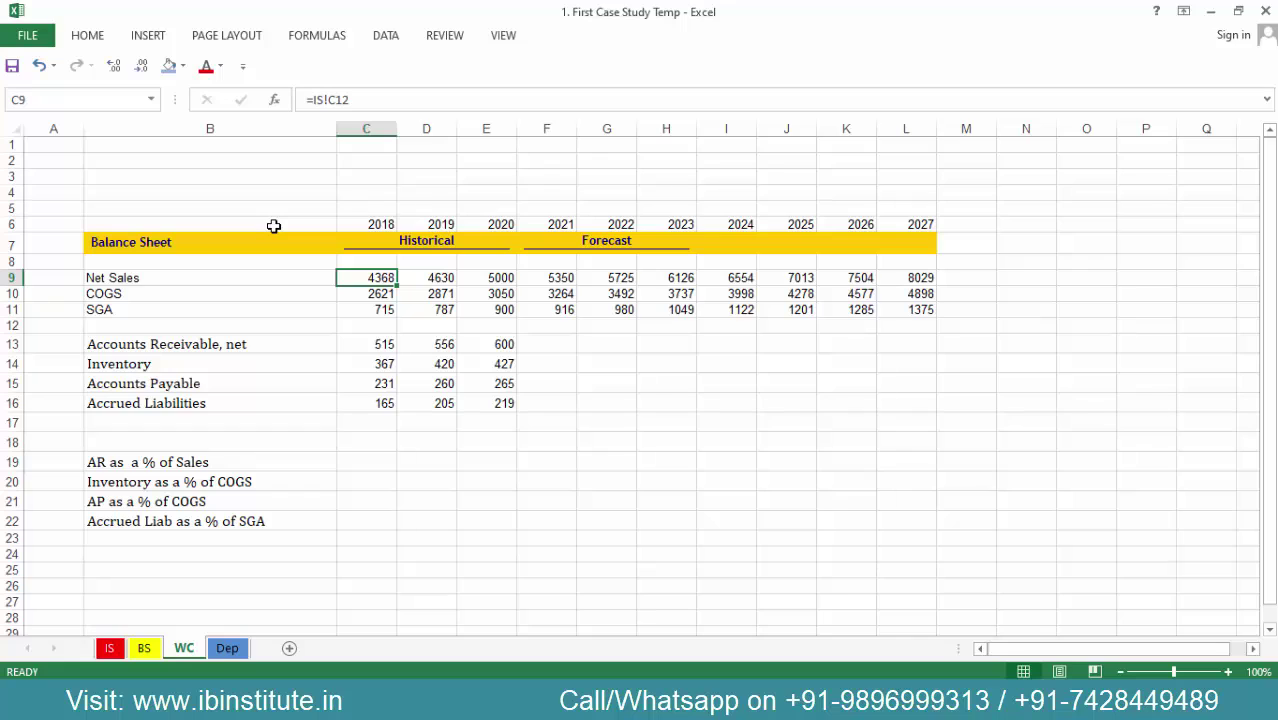
Enter the process notes "1. Historical Data", "2. Historical Analysis" and "3. Assumptions" in C24:C26.
key(Down)
key(Down)
key(Down)
key(Down)
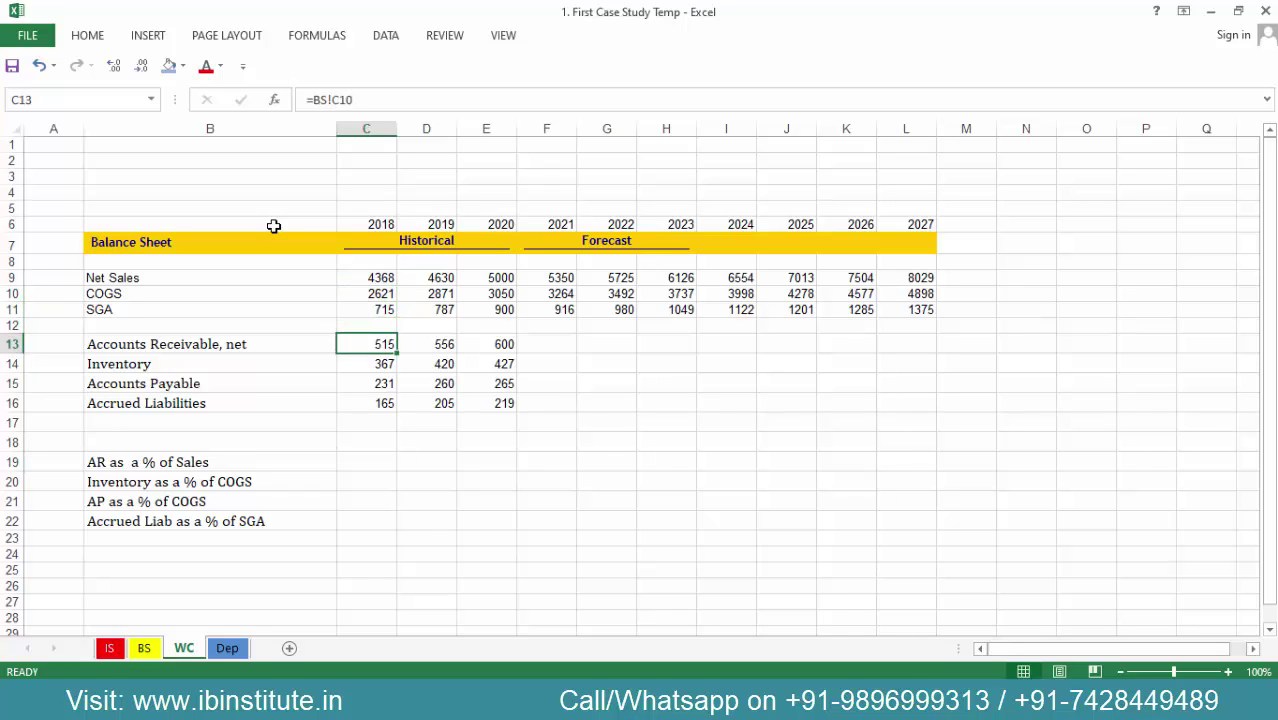
key(Down)
key(Down)
key(Down)
key(Down)
key(Down)
key(Down)
key(Down)
key(Down)
key(Down)
key(Down)
key(Down)
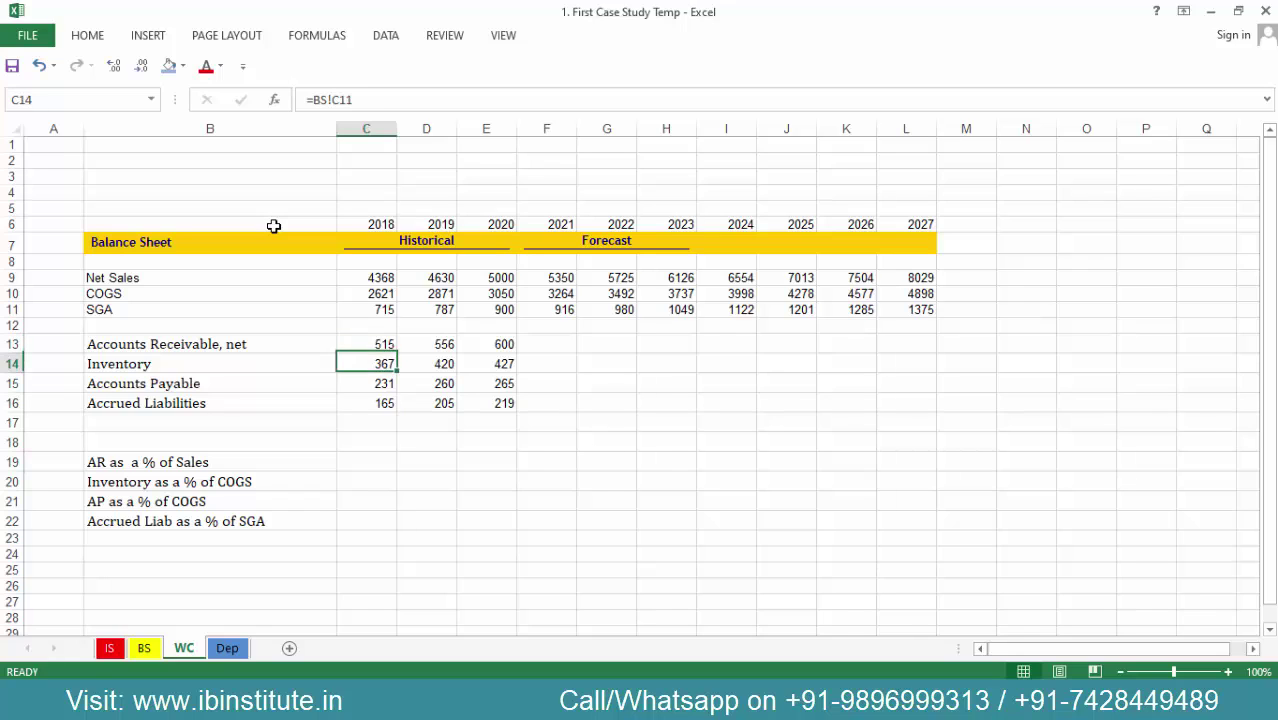
text(1. Historical Data)
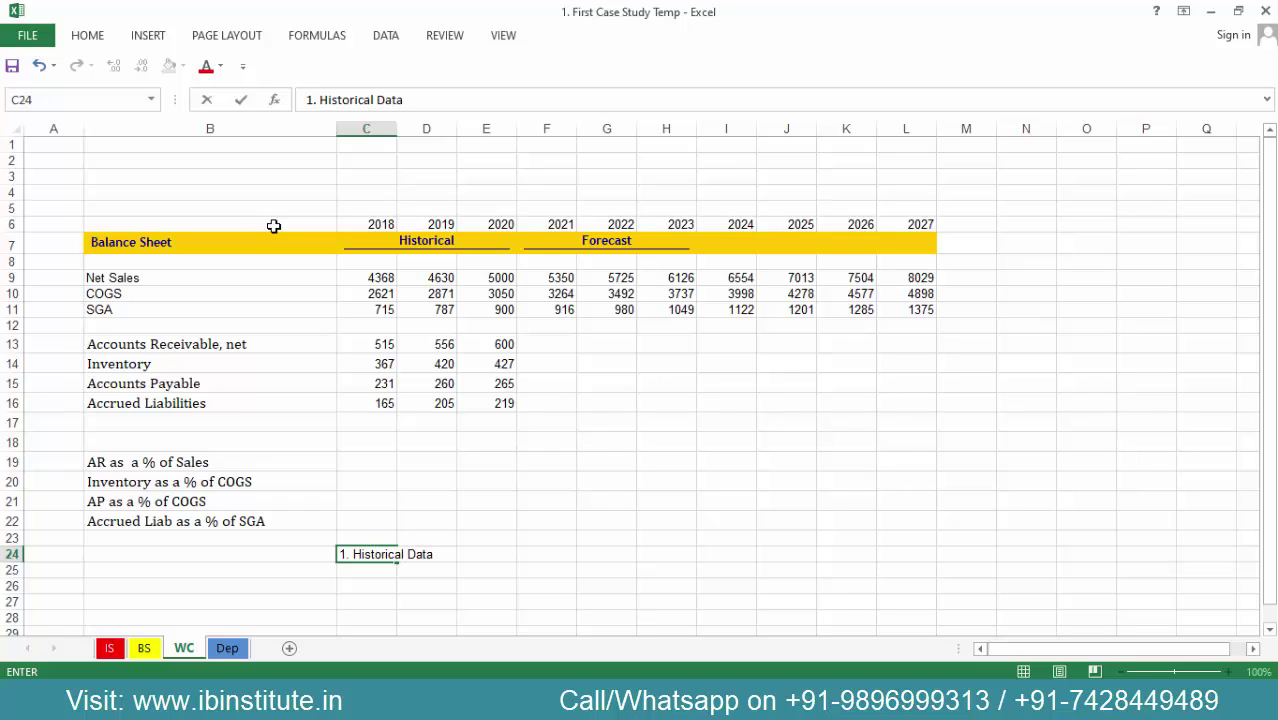
key(Return)
text(2. Historical Analysis)
key(Return)
text(3. Assumptions)
key(Return)
Enter the process note "4. Forecast the item" in C27.
text(4. Foreca)
text(st the t)
text(em)
key(BackSpace)
key(BackSpace)
key(BackSpace)
text(item)
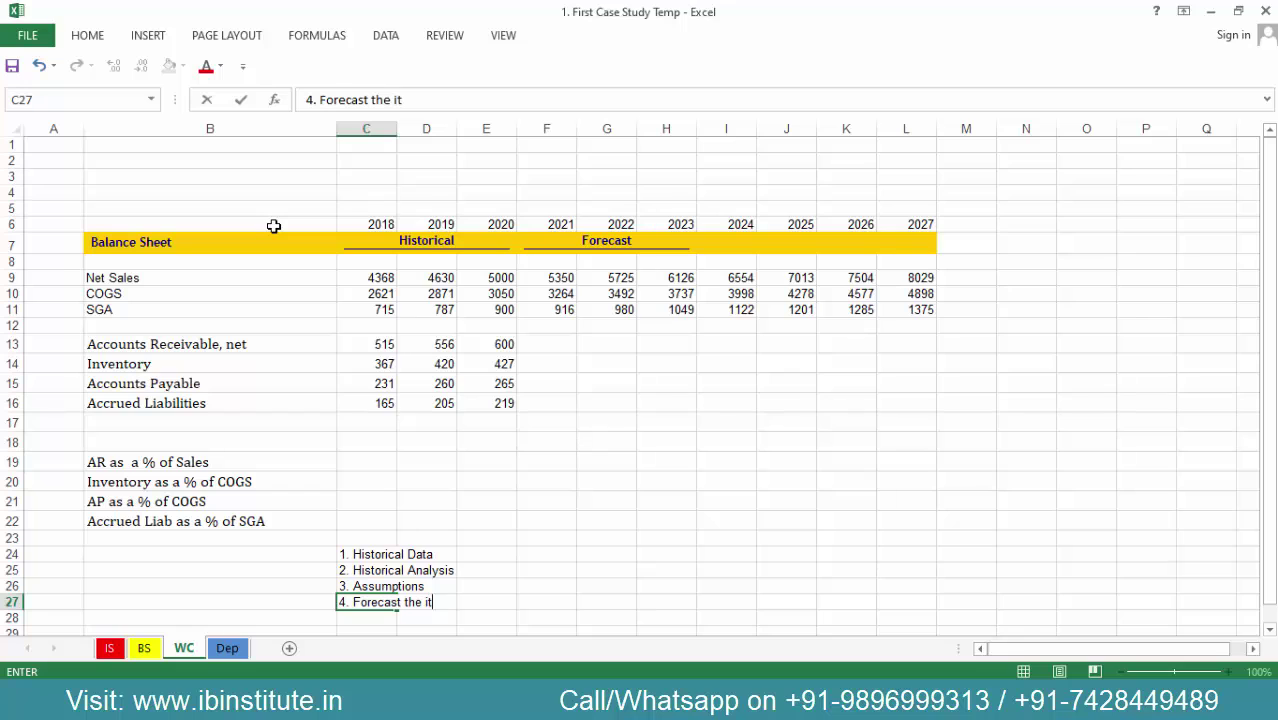
key(Return)
Examine the historical working capital items for 2018 to 2020 in C13:E16.
key(Up)
key(Up)
key(Up)
key(Up)
key(Up)
key(Up)
key(Up)
key(Up)
key(Up)
key(Up)
key(Up)
key(Up)
key(Up)
key(Up)
key(Up)
key(Up)
key(Up)
key(Down)
key(Down)
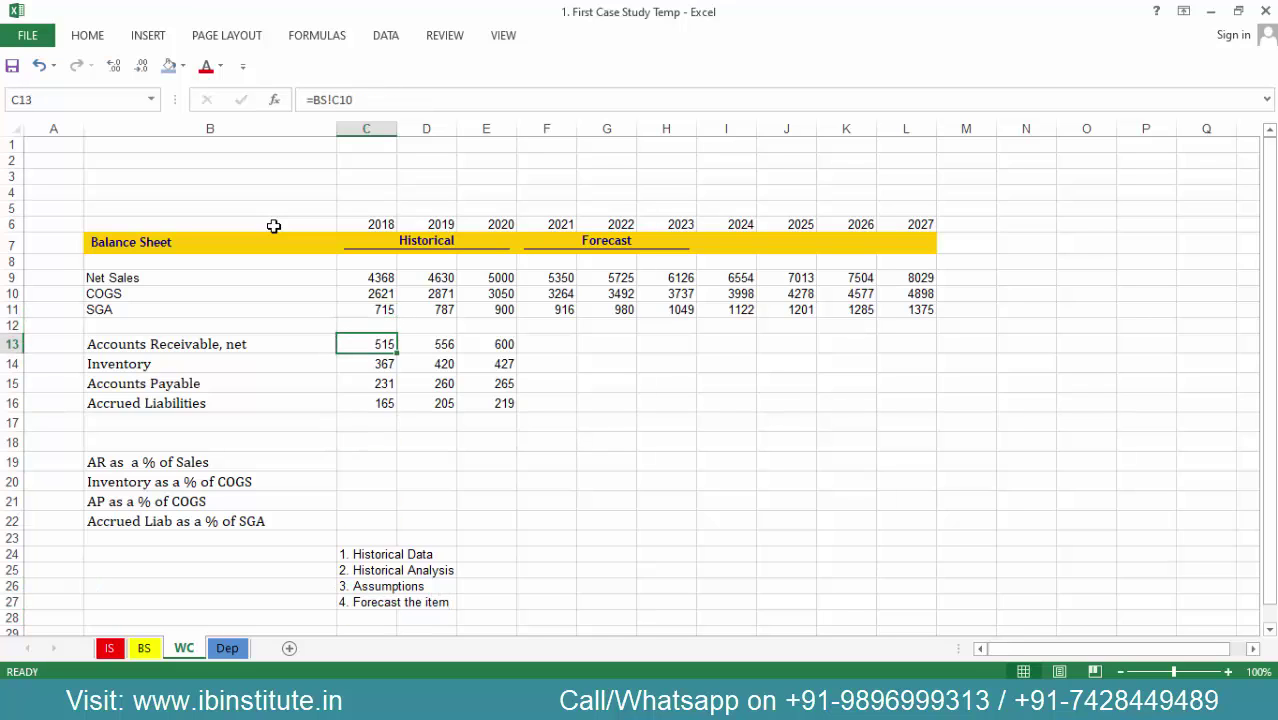
key(shift+Right)
key(shift+Right)
key(shift+Down)
key(shift+Down)
key(shift+Down)
key(Down)
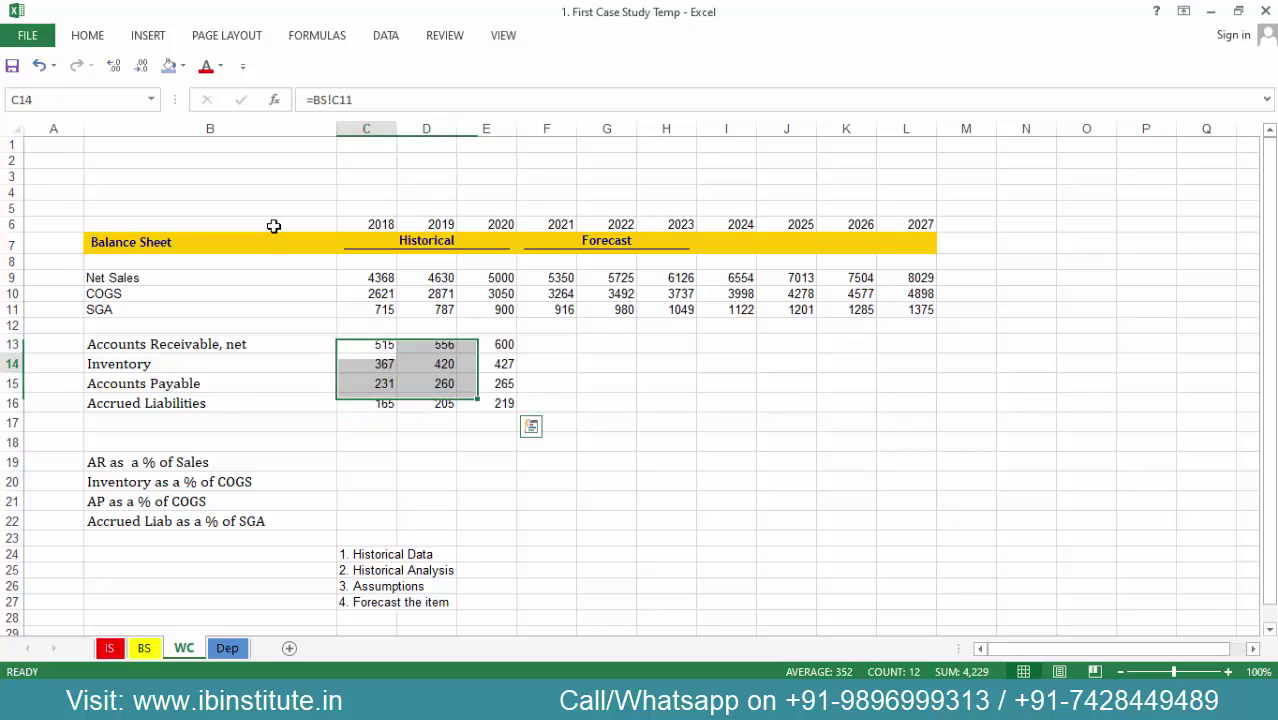
Insert a blank row at row 23, between the ratio rows and the process notes.
key(Down)
key(Down)
key(Down)
key(Down)
key(Down)
key(Right)
key(Down)
key(Down)
key(Down)
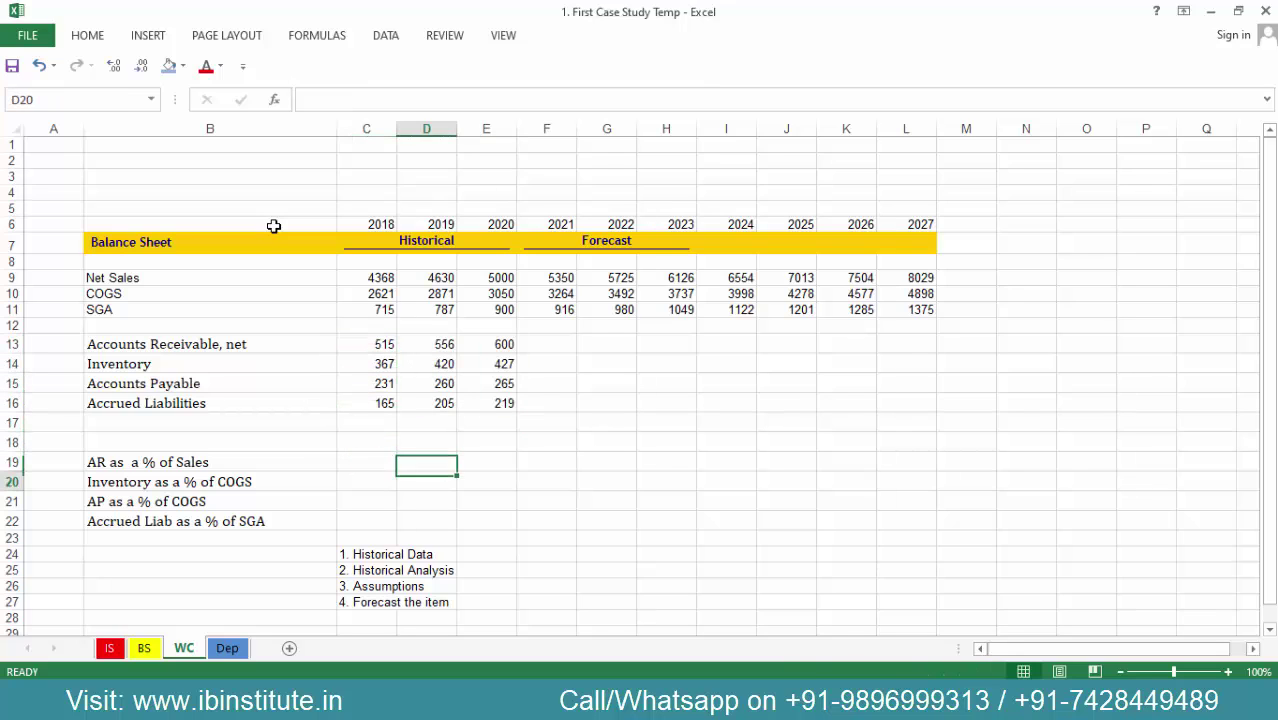
key(Down)
key(alt+i)
key(r)
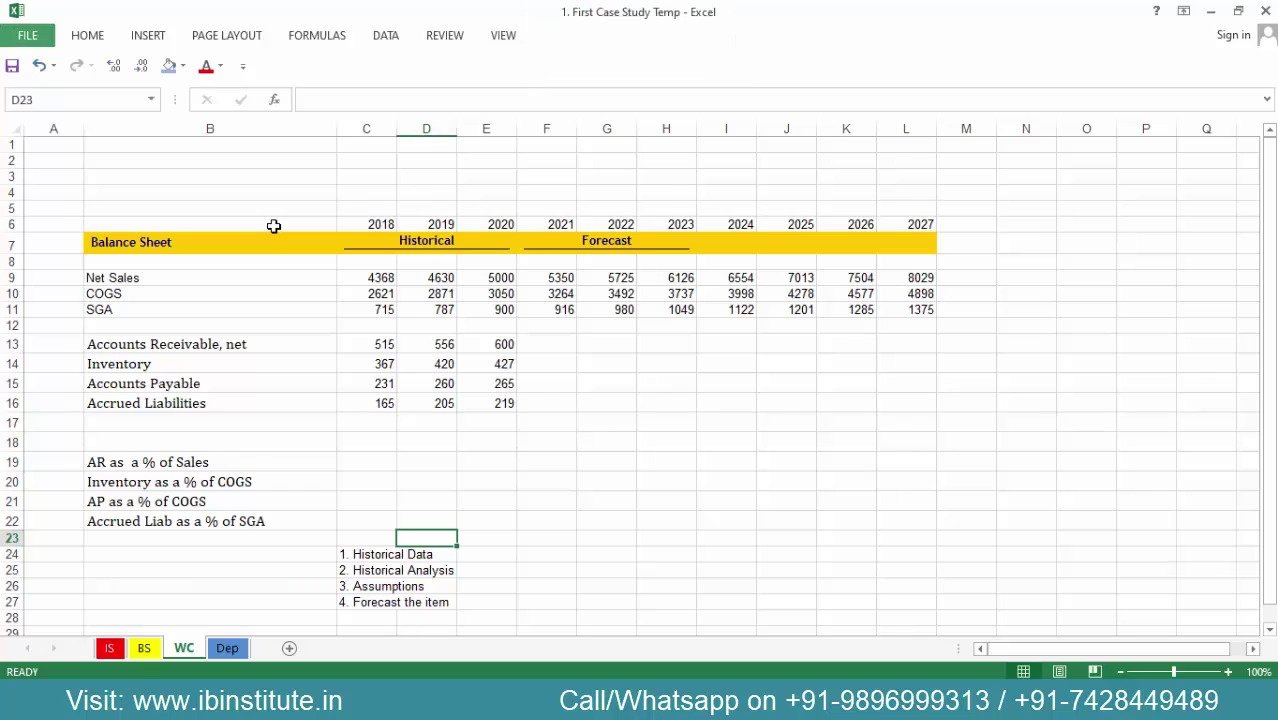
Calculate the 2019 AR as a % of Sales in D19 with =AVERAGE(C13:D13)/D9.
key(Up)
key(Up)
key(Up)
key(Up)
text(=)
key(BackSpace)
text(=ave)
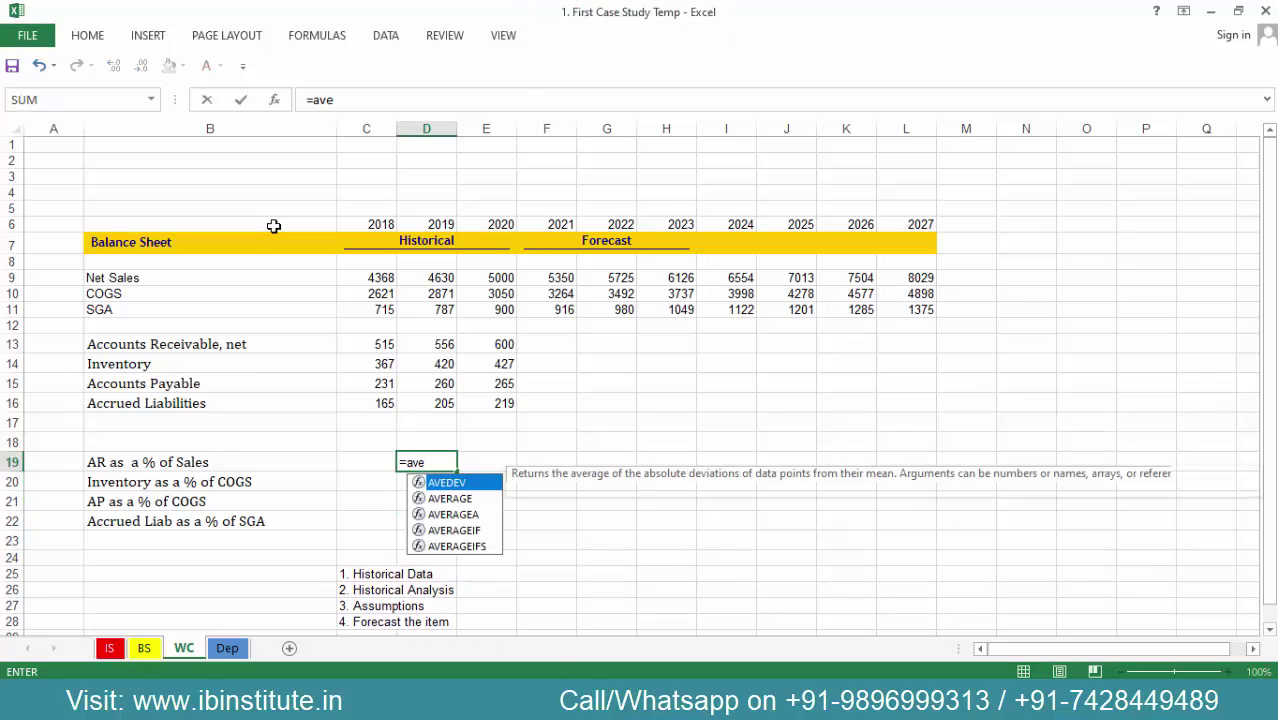
key(Down)
key(Tab)
key(Up)
key(Up)
key(Up)
key(Up)
key(Up)
key(Up)
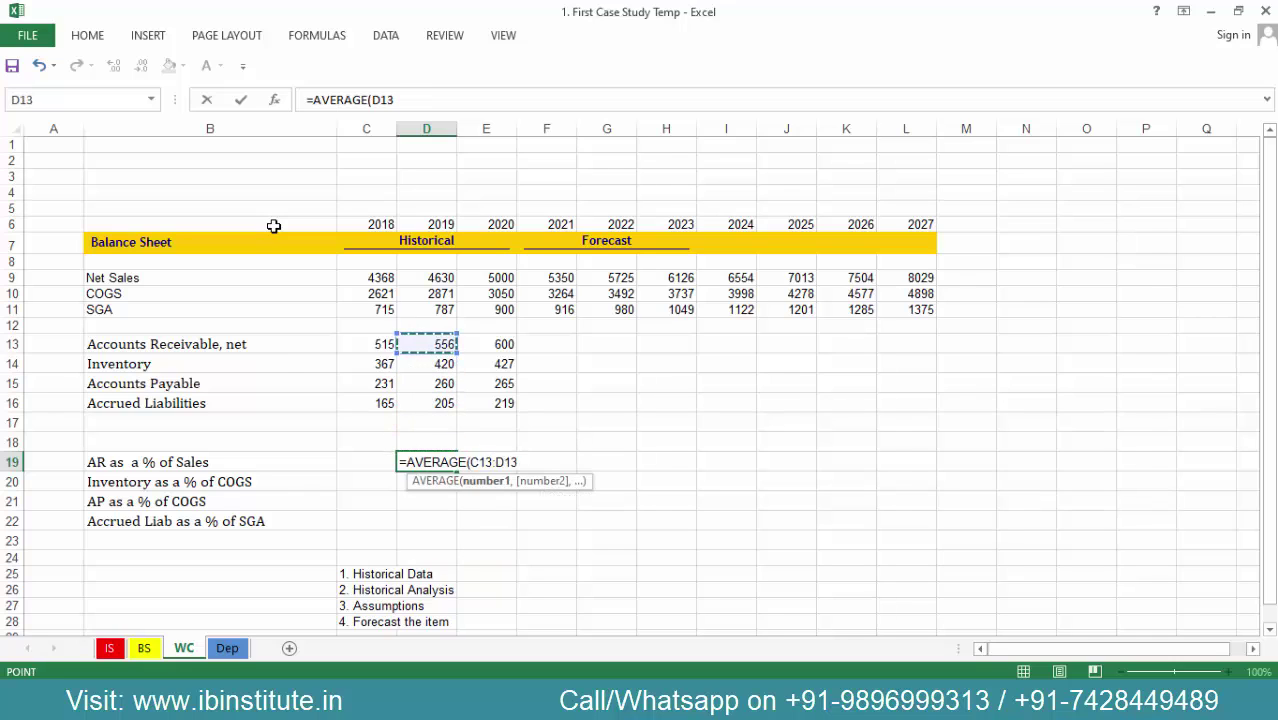
key(shift+Left)
text()/)
key(Up)
key(Up)
key(Up)
key(Up)
key(Up)
key(Up)
key(Up)
key(Up)
key(Up)
key(Up)
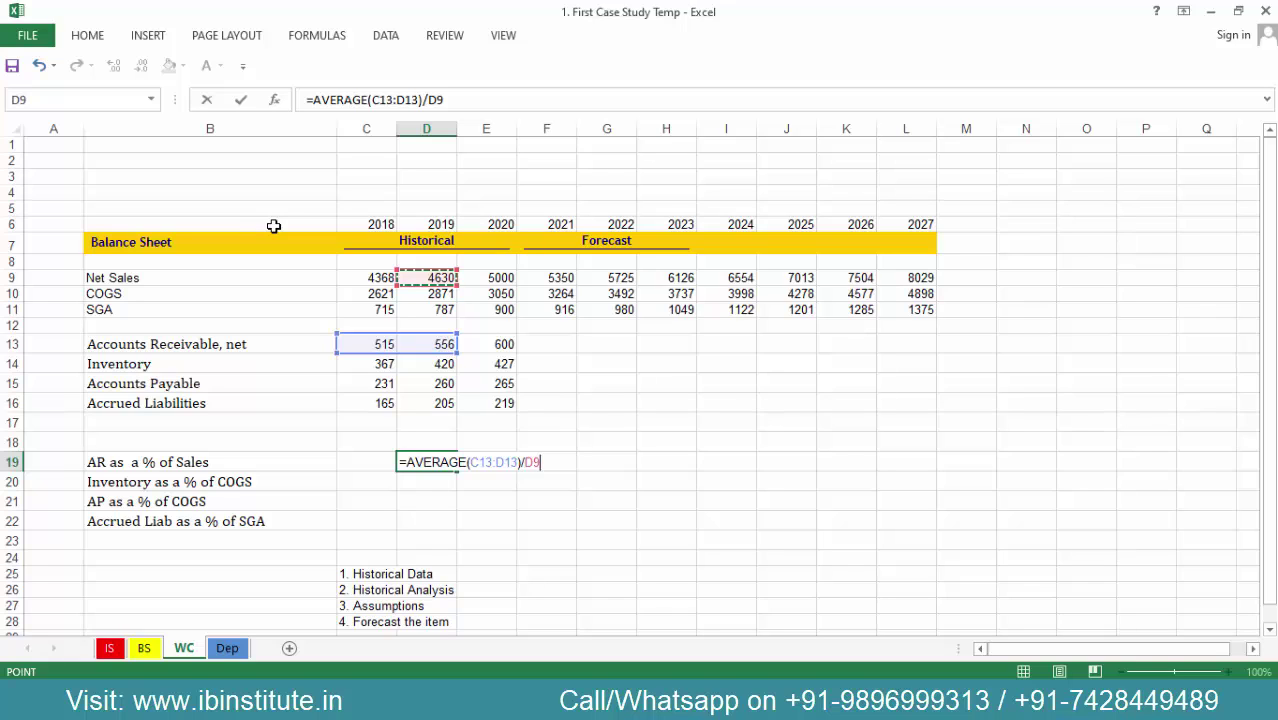
key(Return)
Fill the AR ratio formula across to 2020 and down to the Inventory ratio row, formatting D19:E20 as percentages.
key(Up)
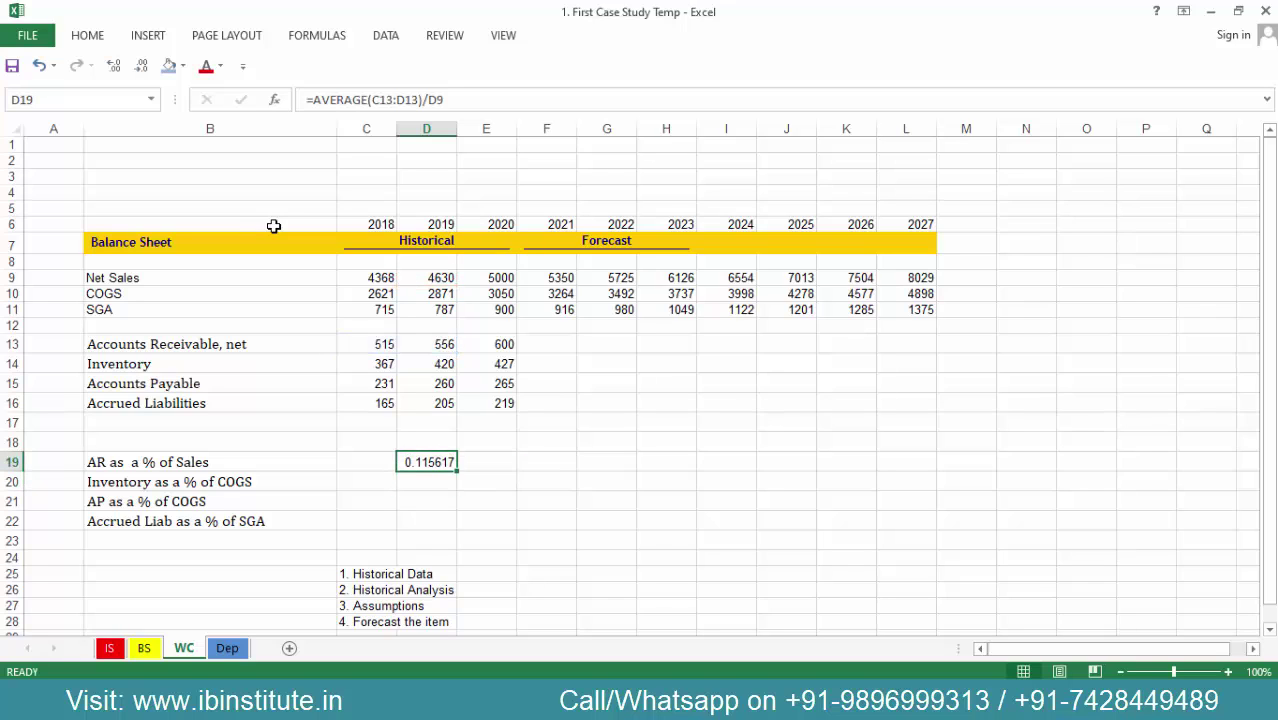
key(shift+Right)
key(ctrl+r)
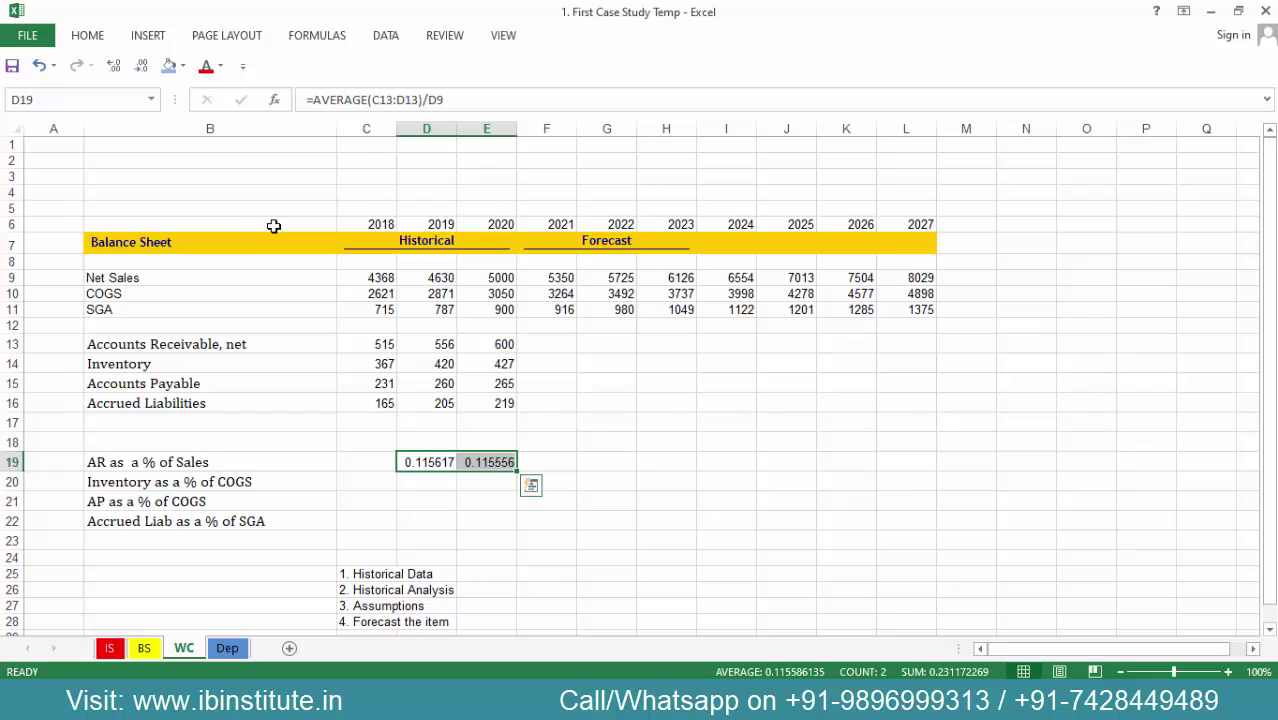
key(shift+Down)
key(ctrl+d)
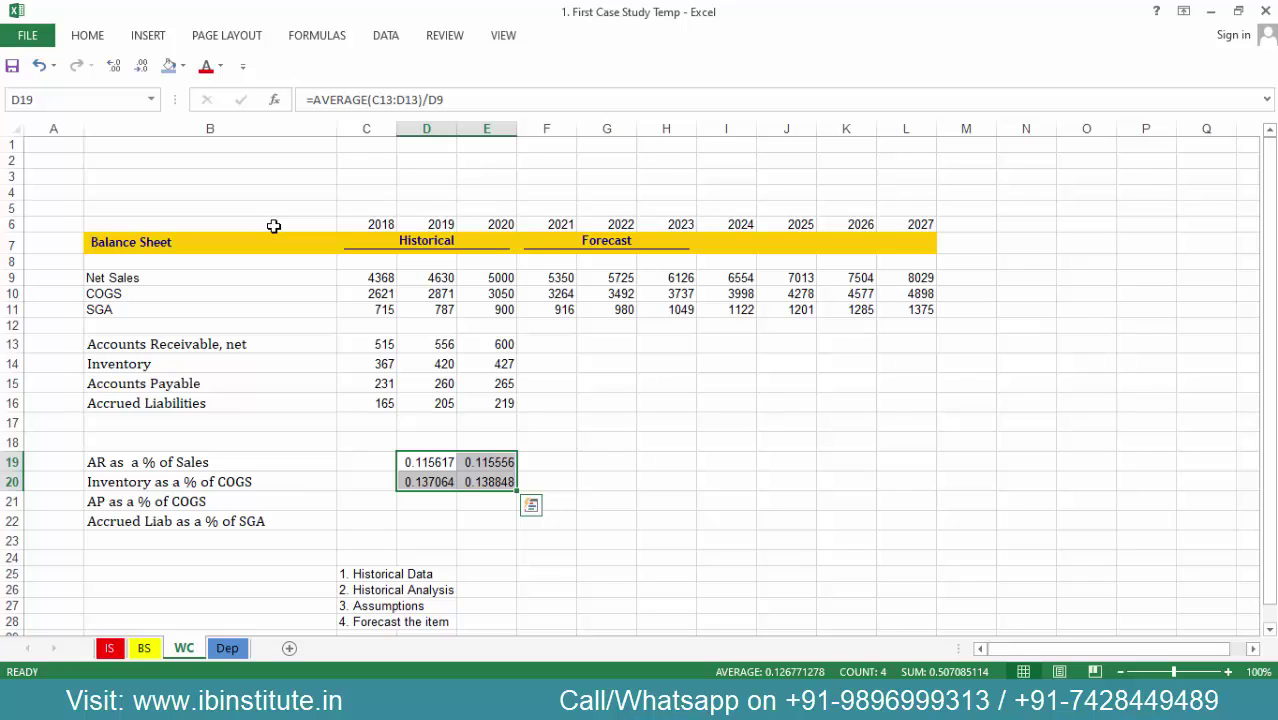
key(ctrl+shift+5)
Calculate the 2019 AP as a % of COGS in D21 with =AVERAGE(C15:D15)/D10.
key(Down)
key(Down)
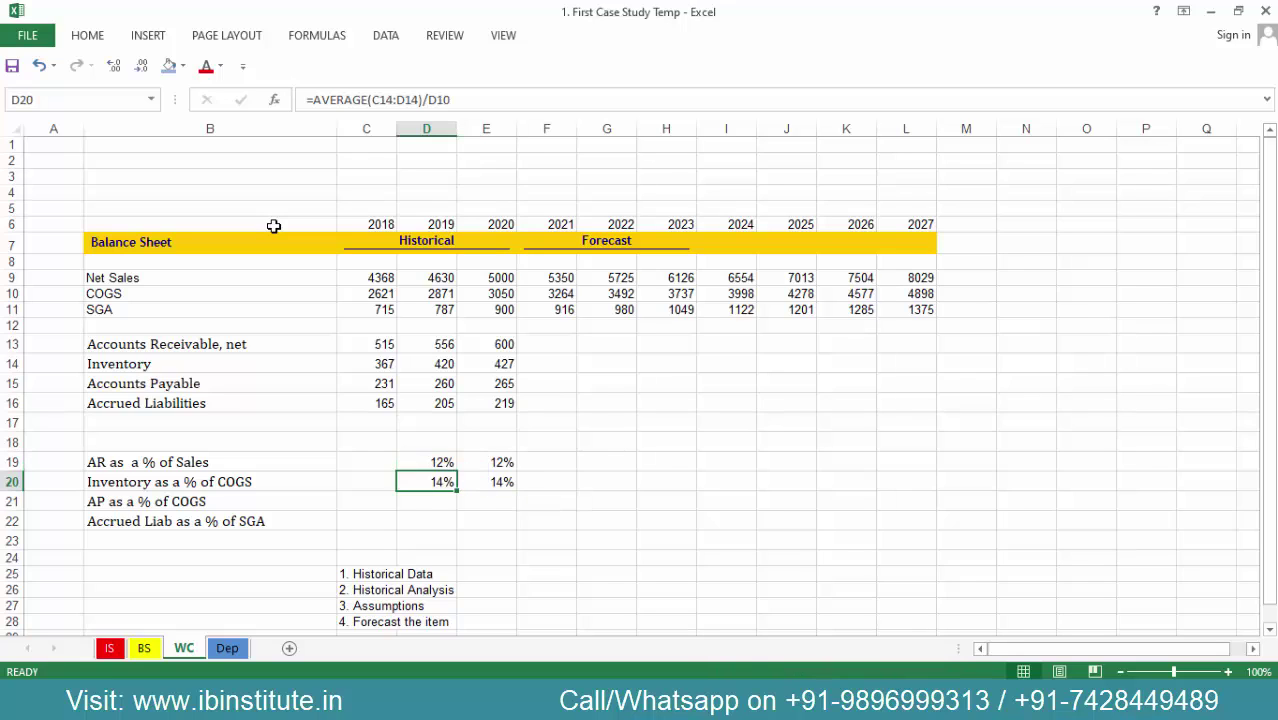
text(=ave)
key(Down)
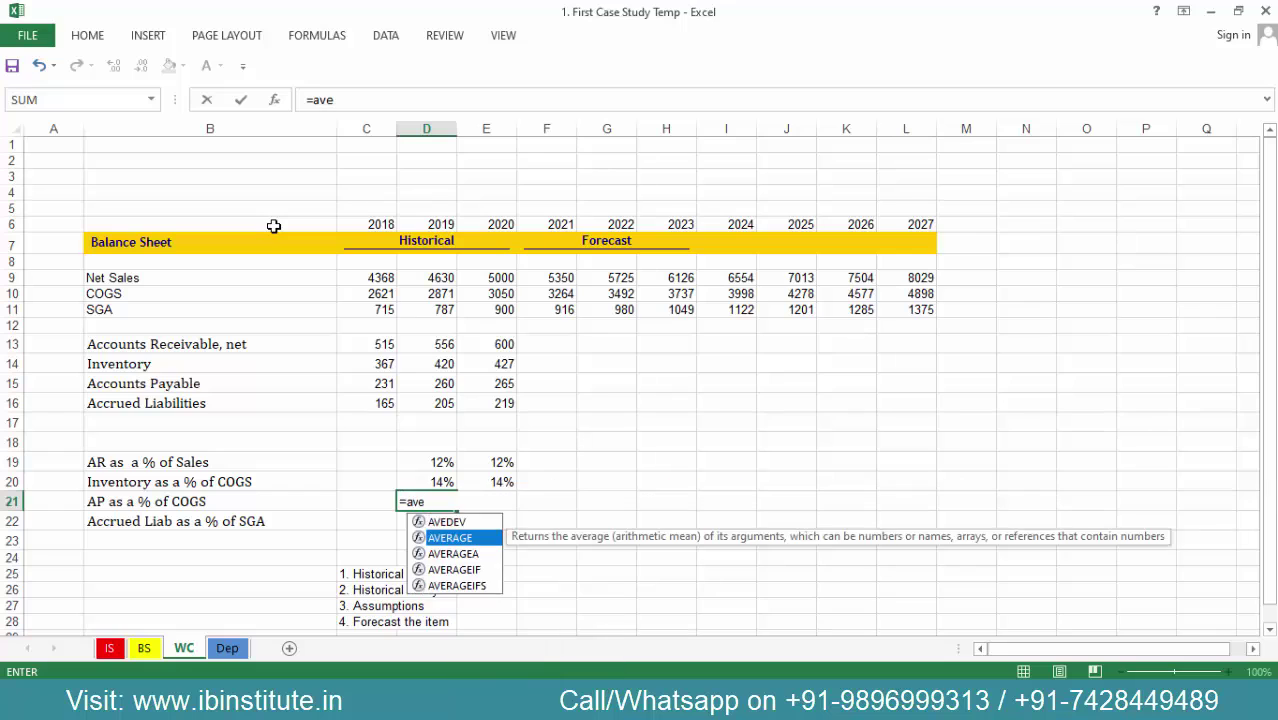
key(Tab)
key(Up)
key(Up)
key(Up)
key(Up)
key(Up)
key(Up)
key(Left)
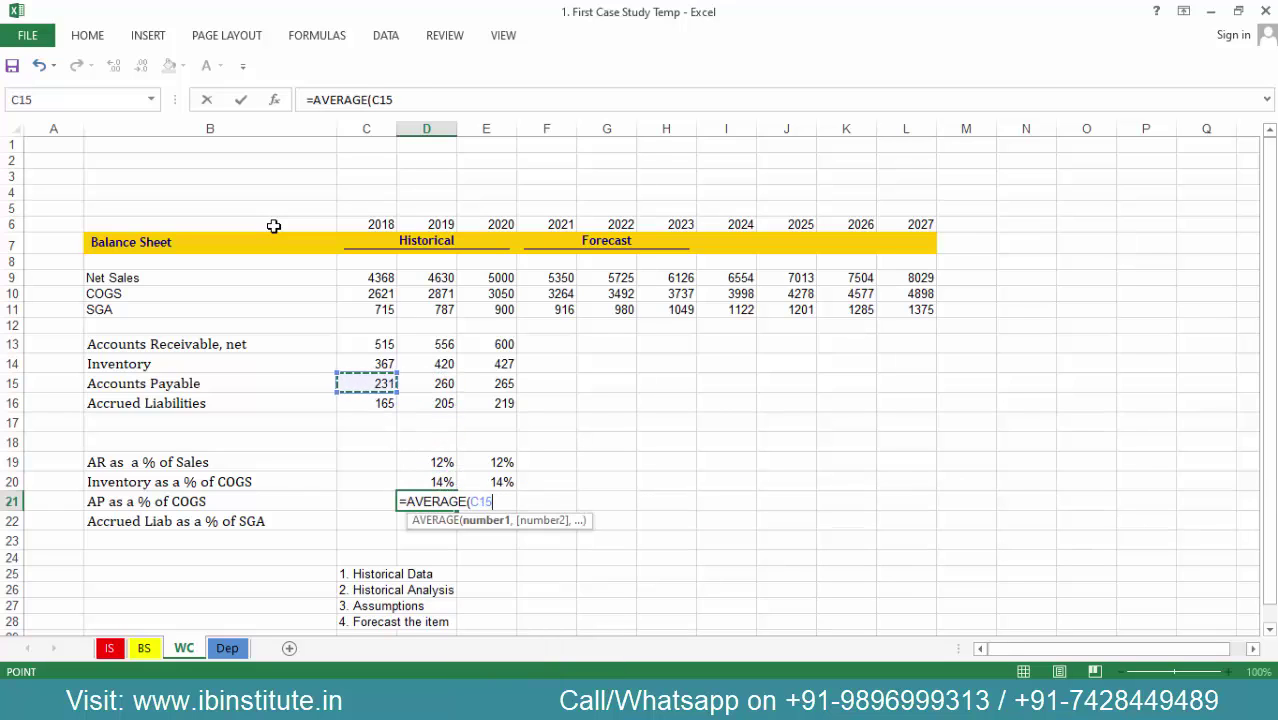
key(shift+Right)
text())
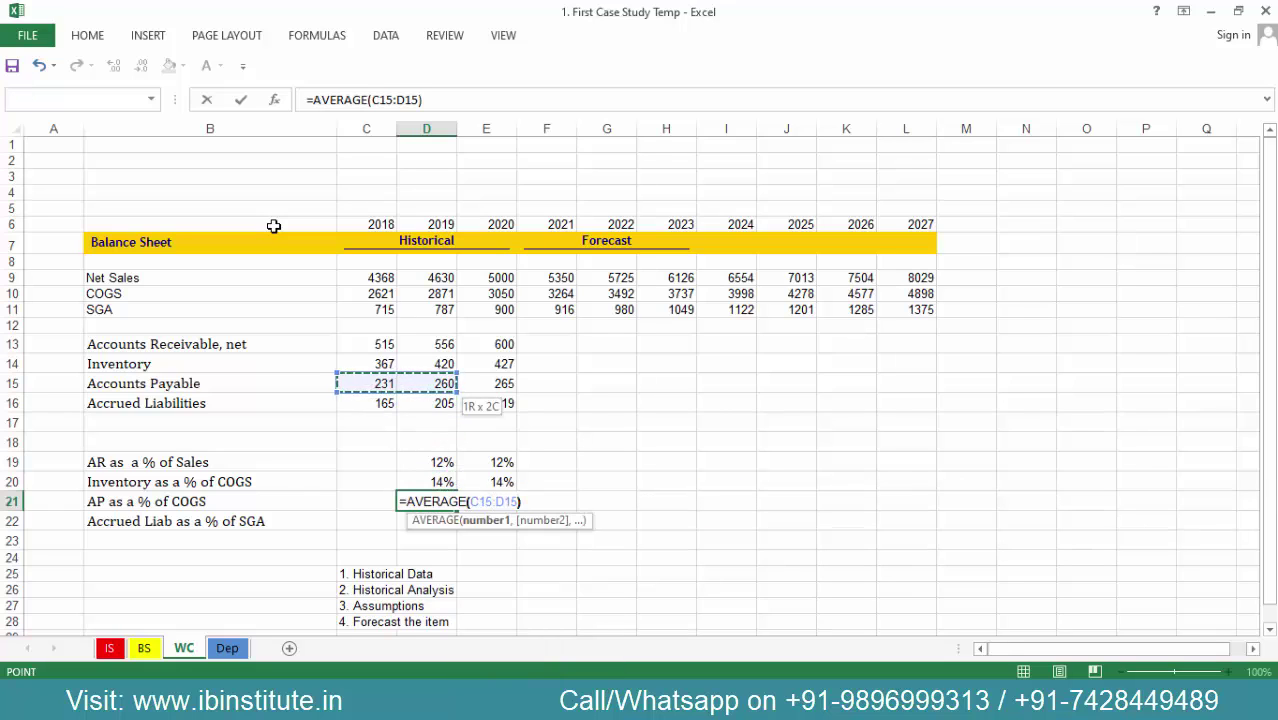
text(/)
key(Up)
key(Up)
key(Up)
key(Up)
key(Up)
key(Up)
key(Up)
key(Up)
key(Up)
key(Up)
key(Up)
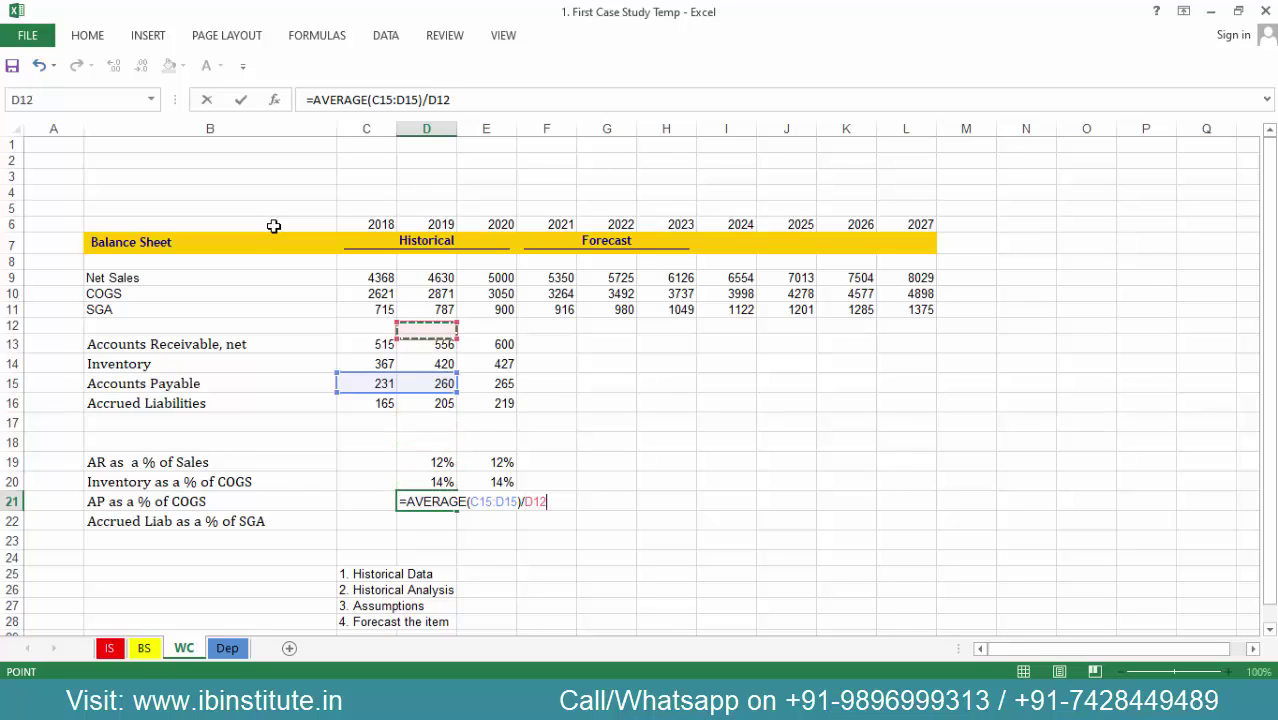
key(Return)
Fill the AP ratio formula across to 2020 and down to the Accrued Liabilities ratio row, formatting D21:E22 as percentages.
key(Up)
key(shift+Right)
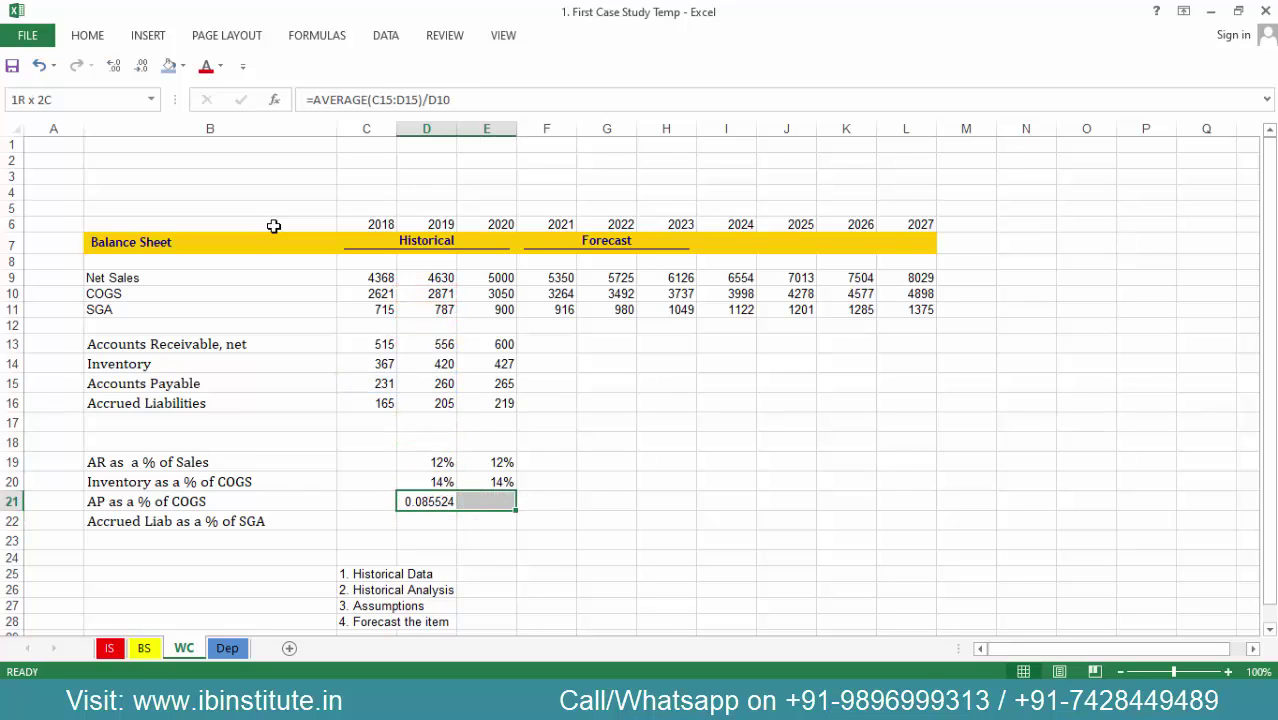
key(ctrl+r)
key(shift+Down)
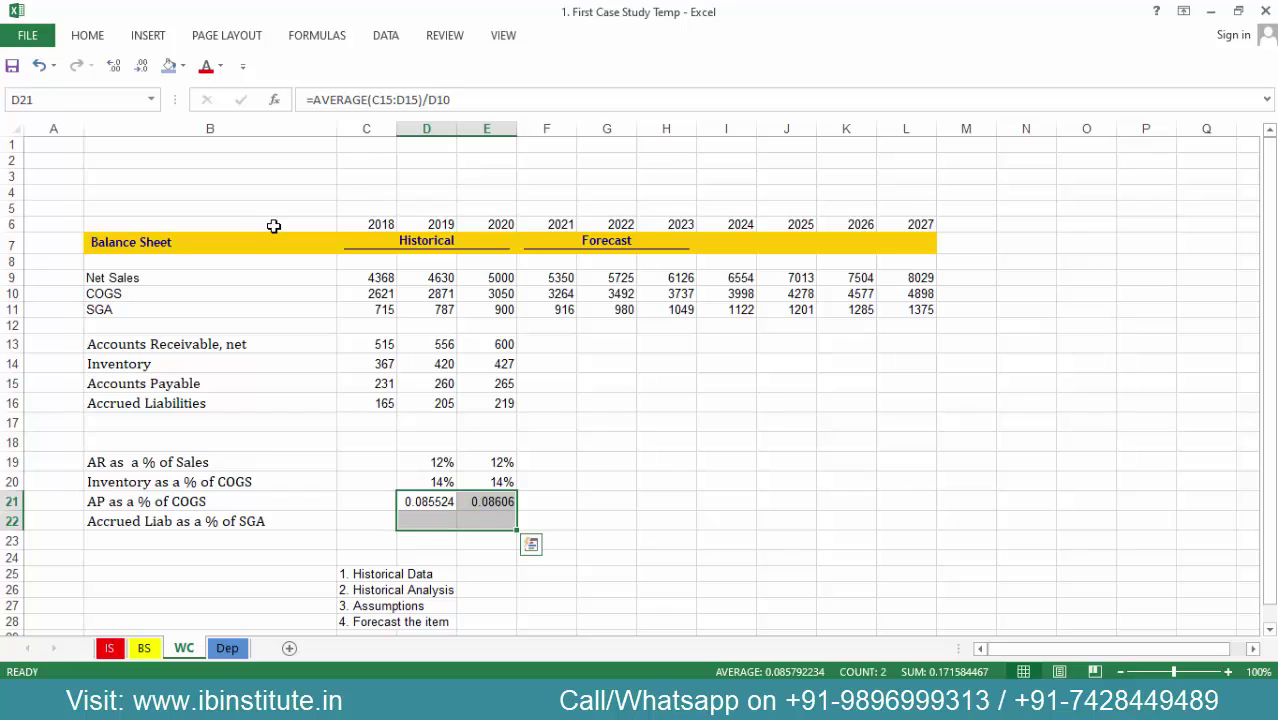
key(ctrl+d)
key(ctrl+shift+5)
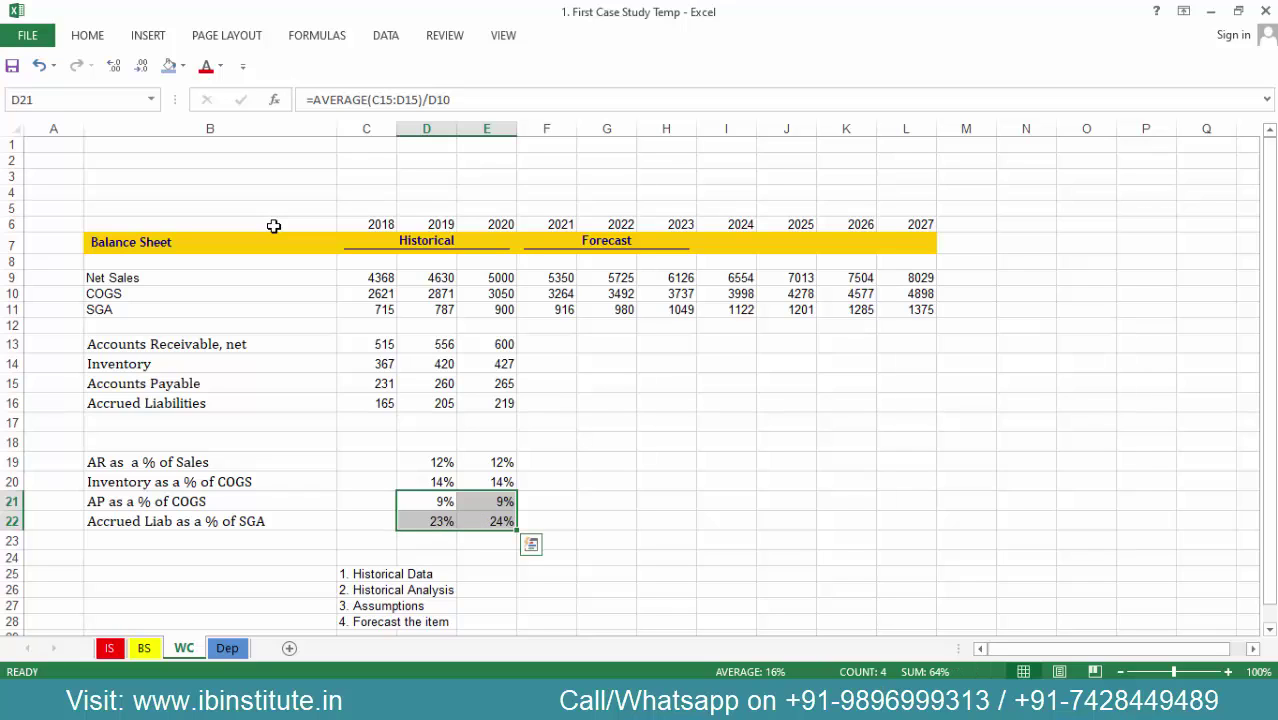
Review the historical ratios in D19:E22 and the empty forecast cells of the AR ratio row.
key(Up)
key(Up)
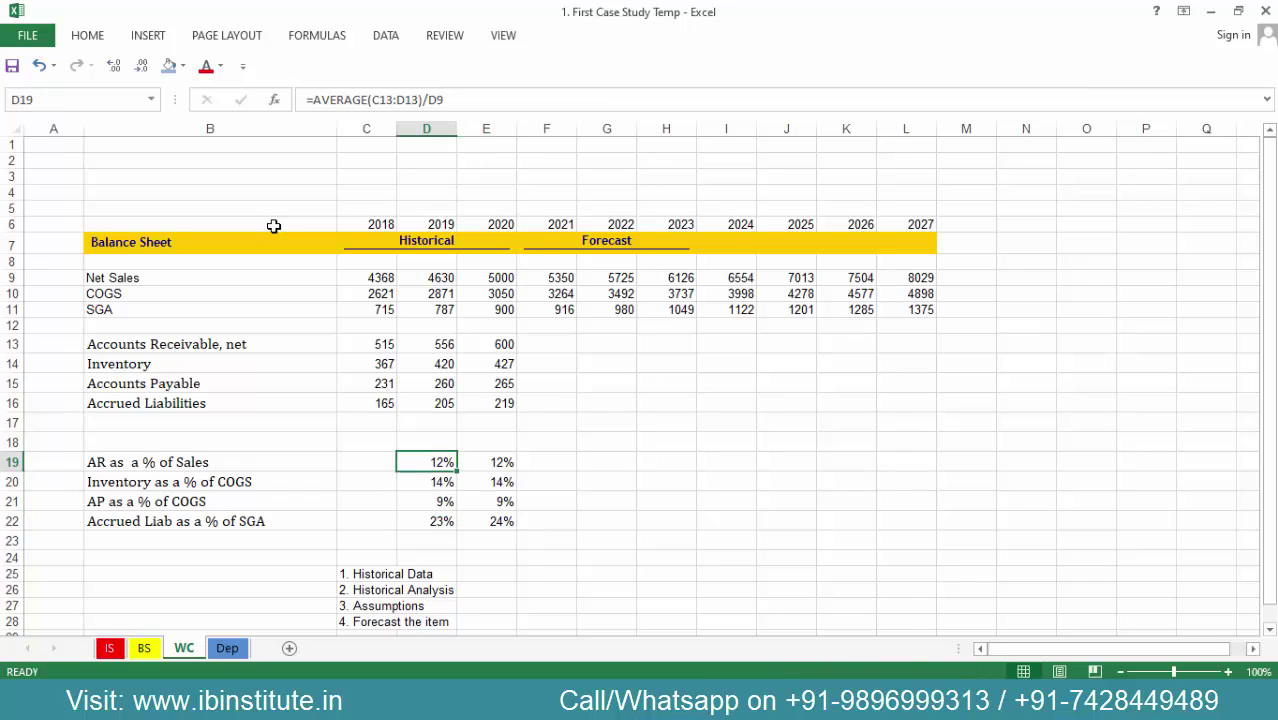
key(shift+Right)
key(shift+Down)
key(shift+Down)
key(shift+Down)
key(Right)
key(Right)
key(shift+Right)
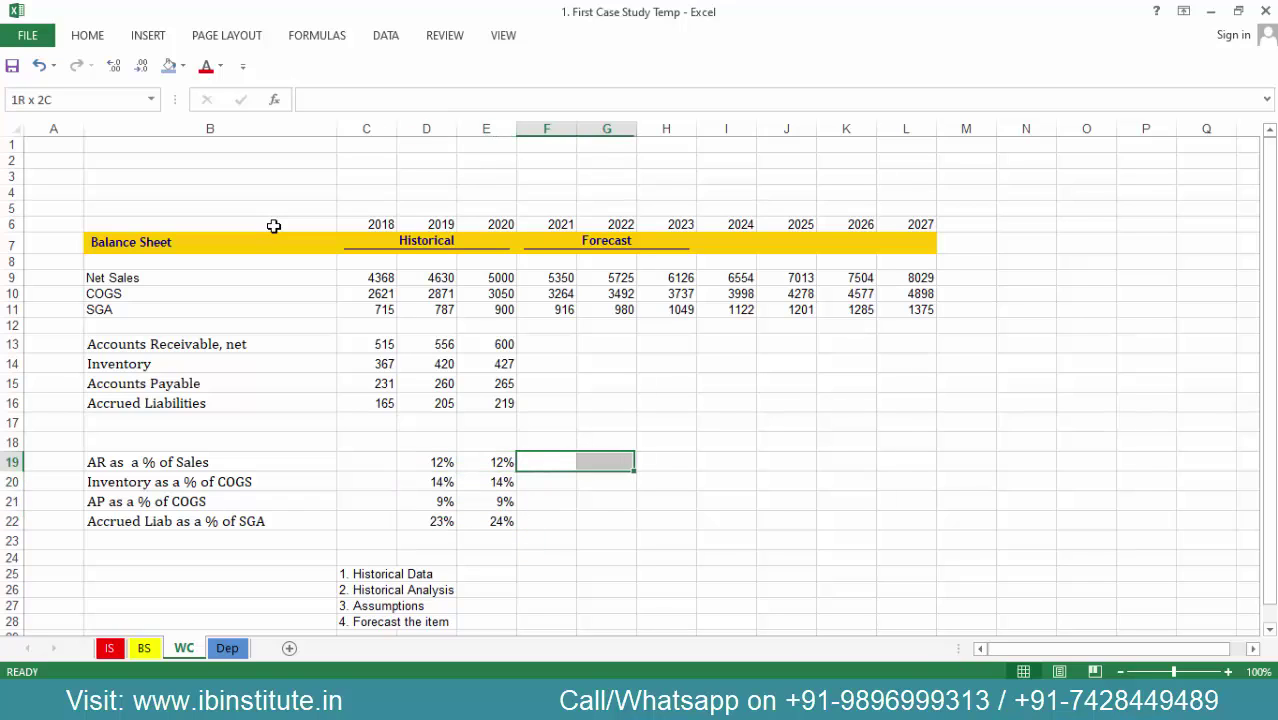
key(shift+Right)
key(shift+Right)
key(shift+Right)
key(shift+Right)
key(shift+Right)
key(Down)
key(Up)
key(Left)
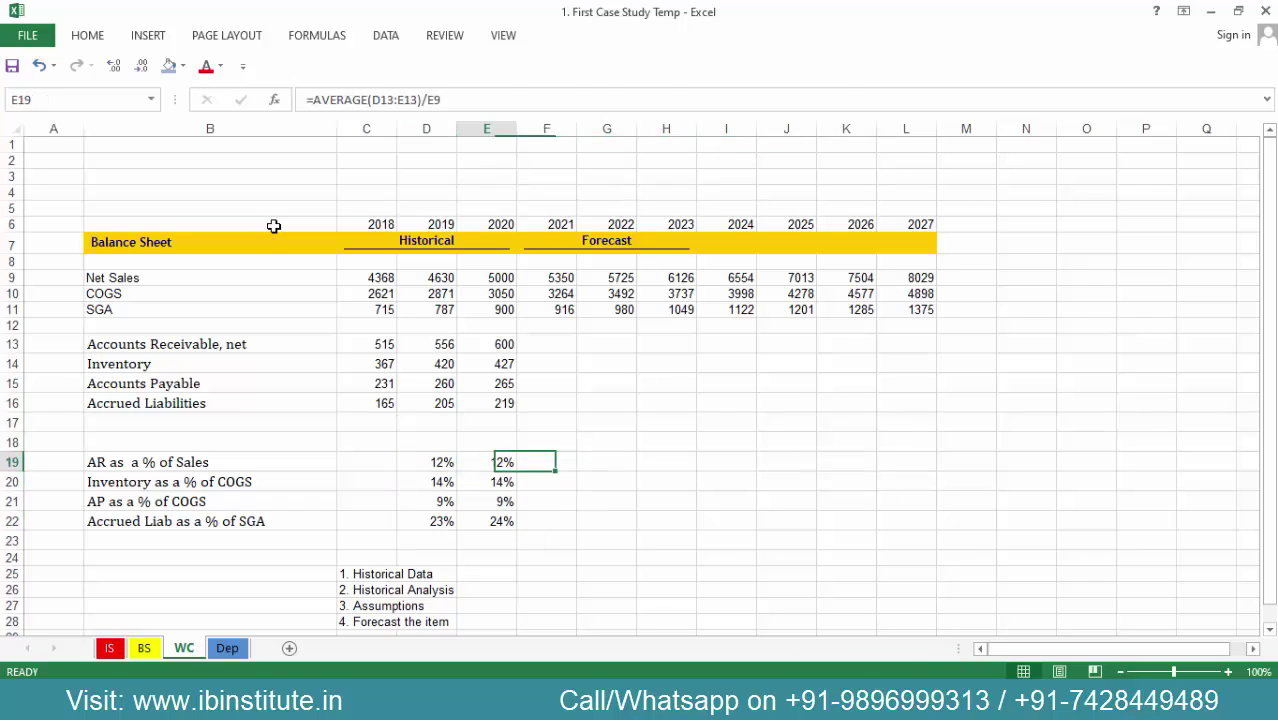
key(Left)
key(shift+Right)
key(Tab)
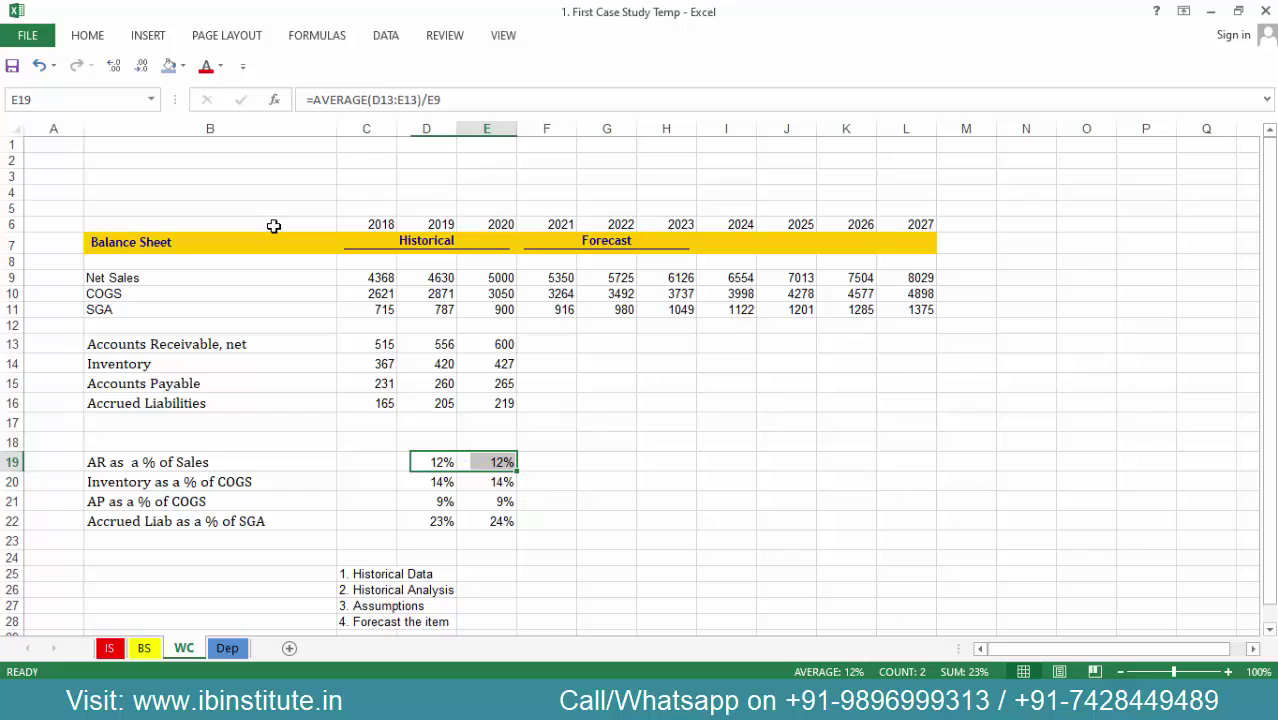
Enter the 2021 ratio assumptions in F19:F22: AR 12%, Inventory 14%, AP 9% and Accrued Liabilities 24%.
key(Right)
text(12%)
key(Return)
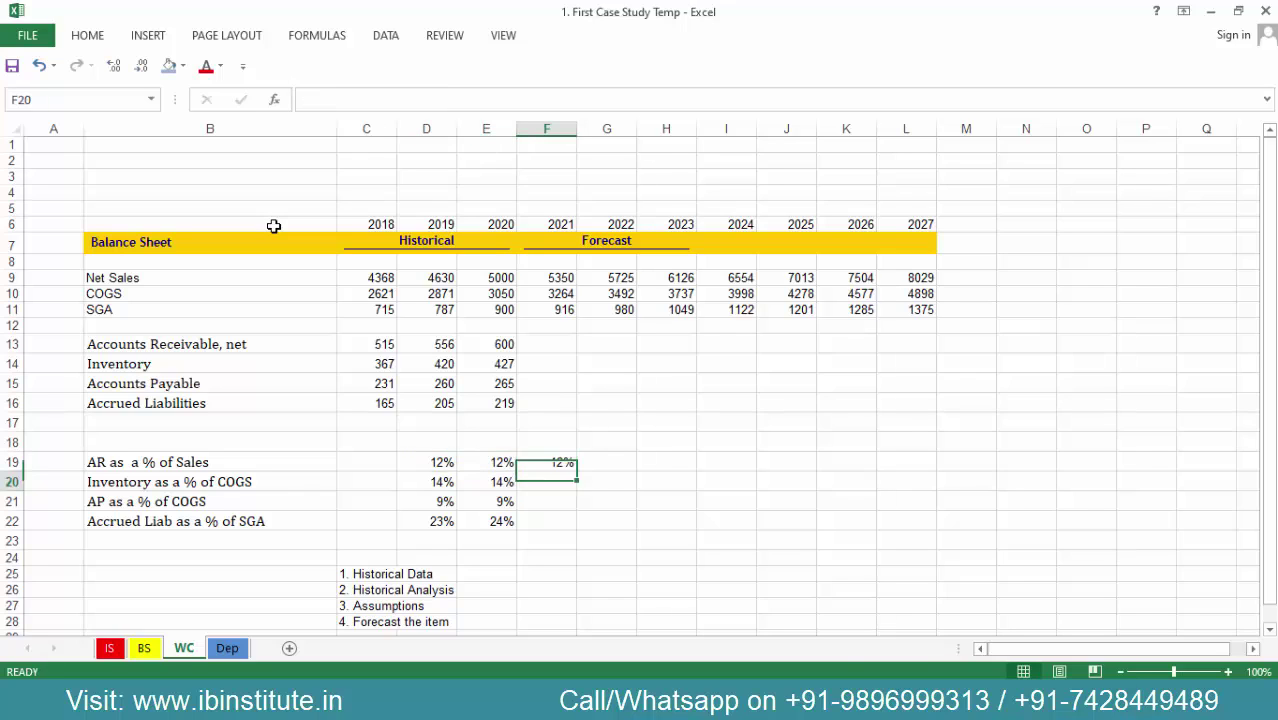
text(14%)
key(Return)
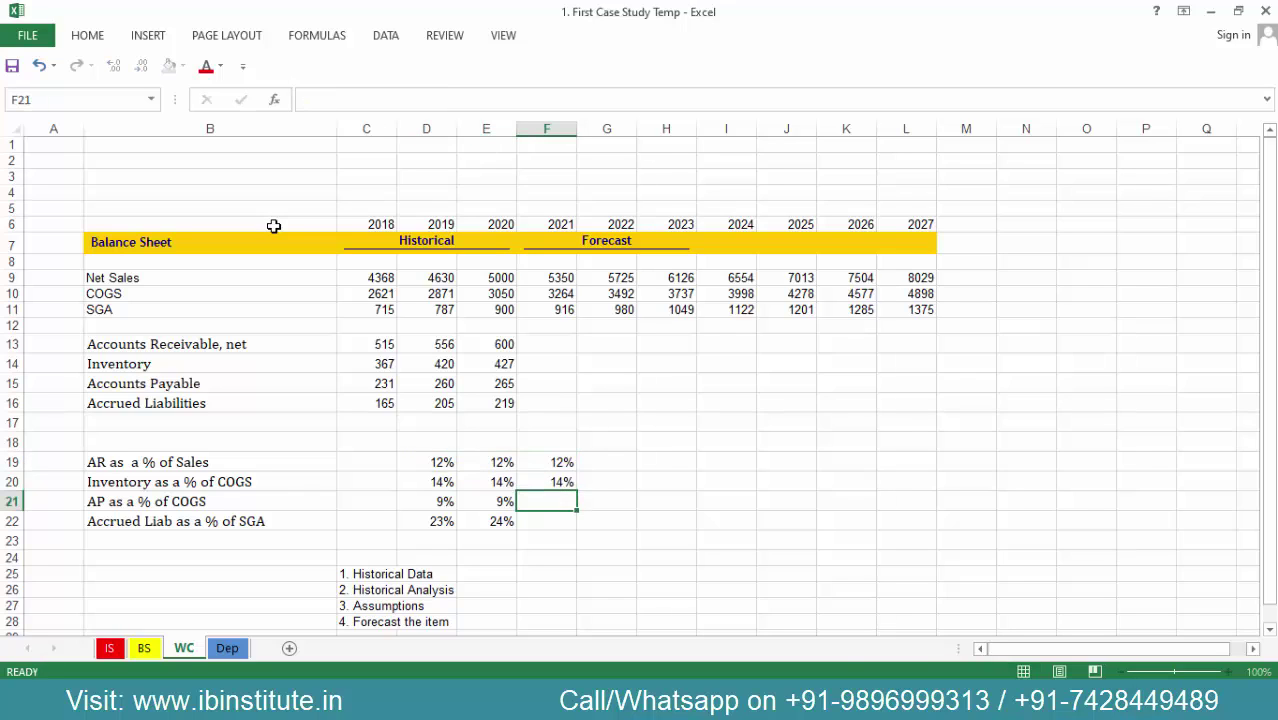
text(9%)
key(Return)
text(24%)
key(Return)
key(Up)
key(Up)
key(Up)
key(Up)
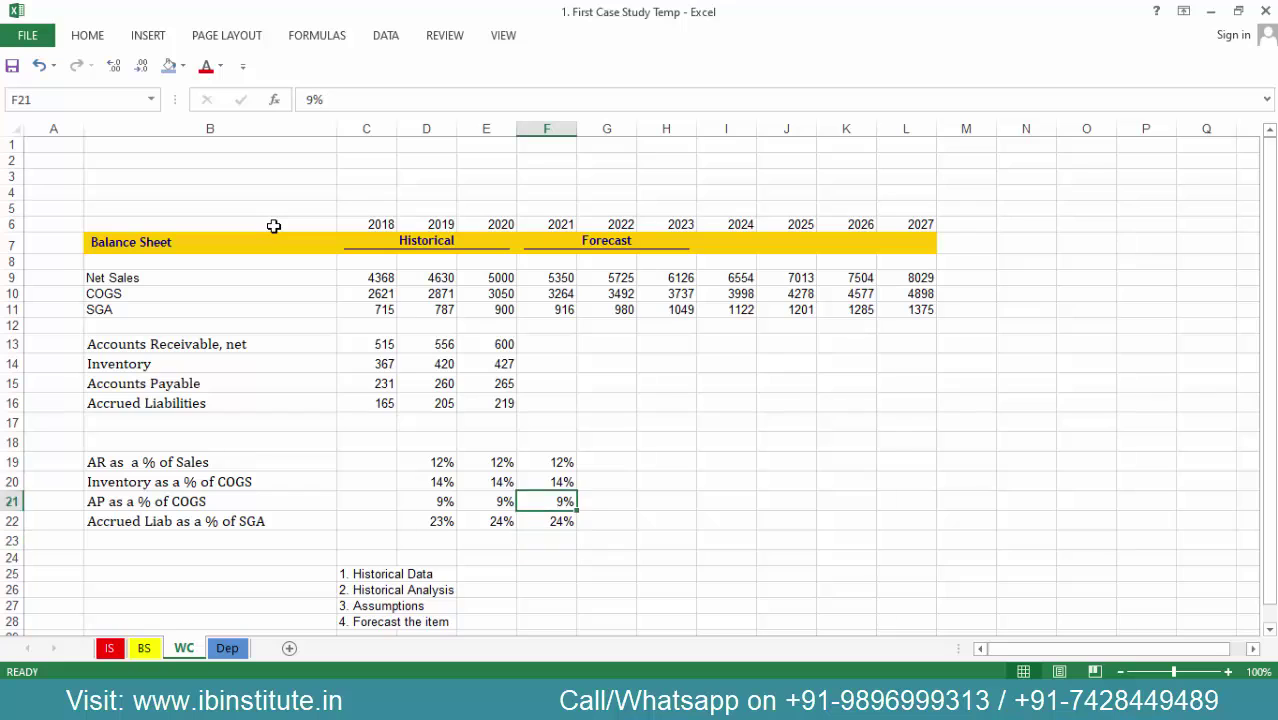
Review the 2019 and 2020 historical ratios in D19:E22 that the forecast assumptions are based on.
key(Down)
key(Down)
key(Down)
key(Up)
key(Up)
key(Up)
key(shift+Down)
key(Left)
key(shift+Right)
key(shift+Down)
key(shift+Down)
key(shift+Down)
key(Left)
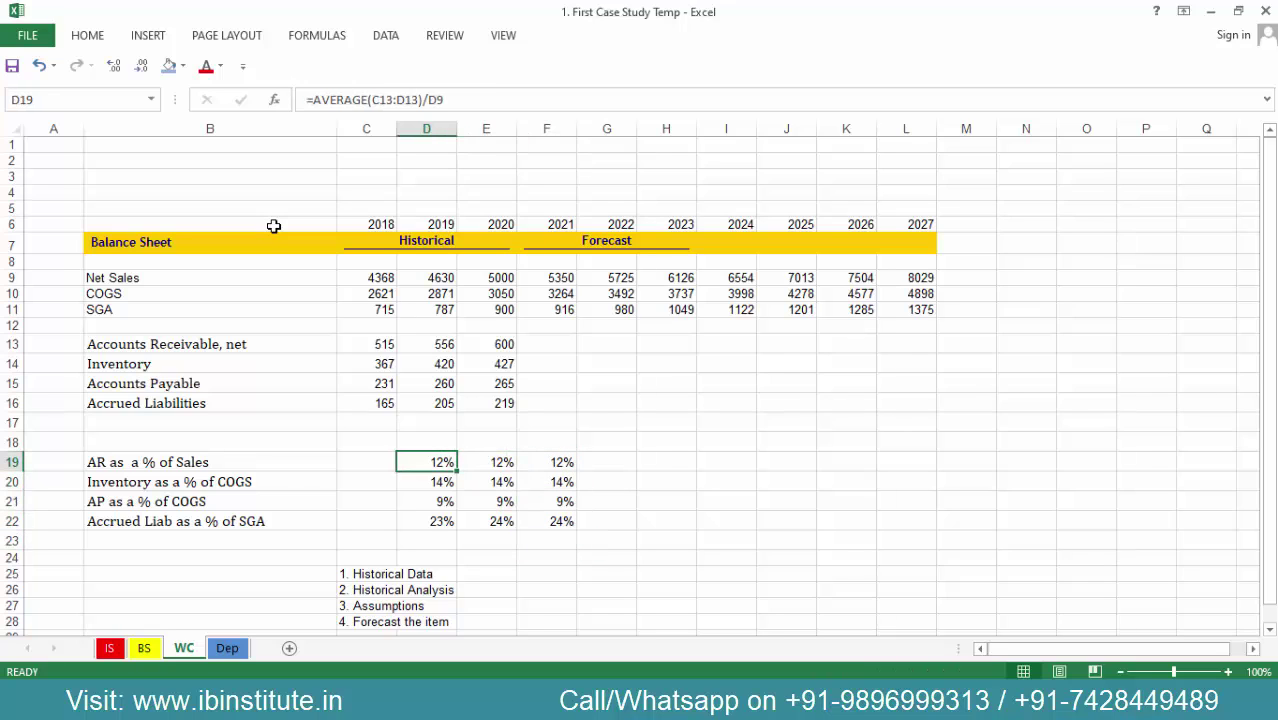
key(shift+Right)
key(shift+Down)
key(shift+Down)
key(shift+Down)
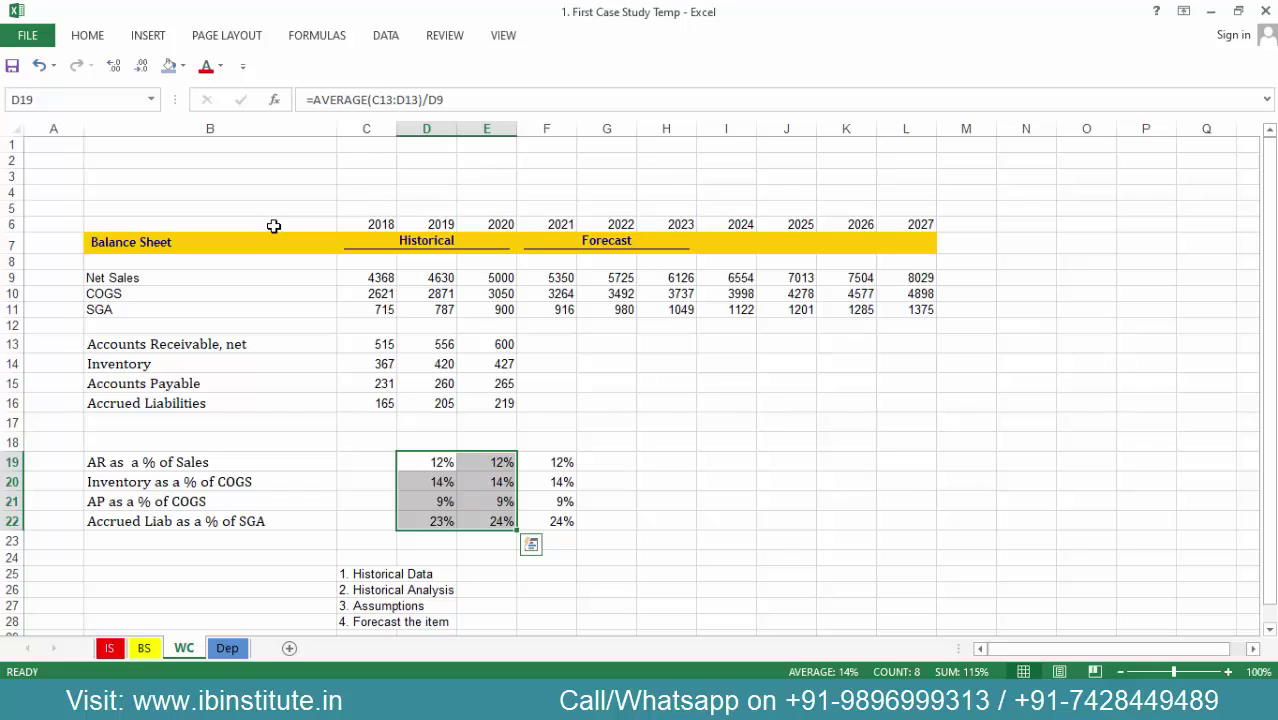
Review the 2021 ratio assumptions in F19:F22 for AR, Inventory, AP and Accrued Liabilities.
key(Right)
key(Right)
key(shift+Down)
key(shift+Down)
key(shift+Down)
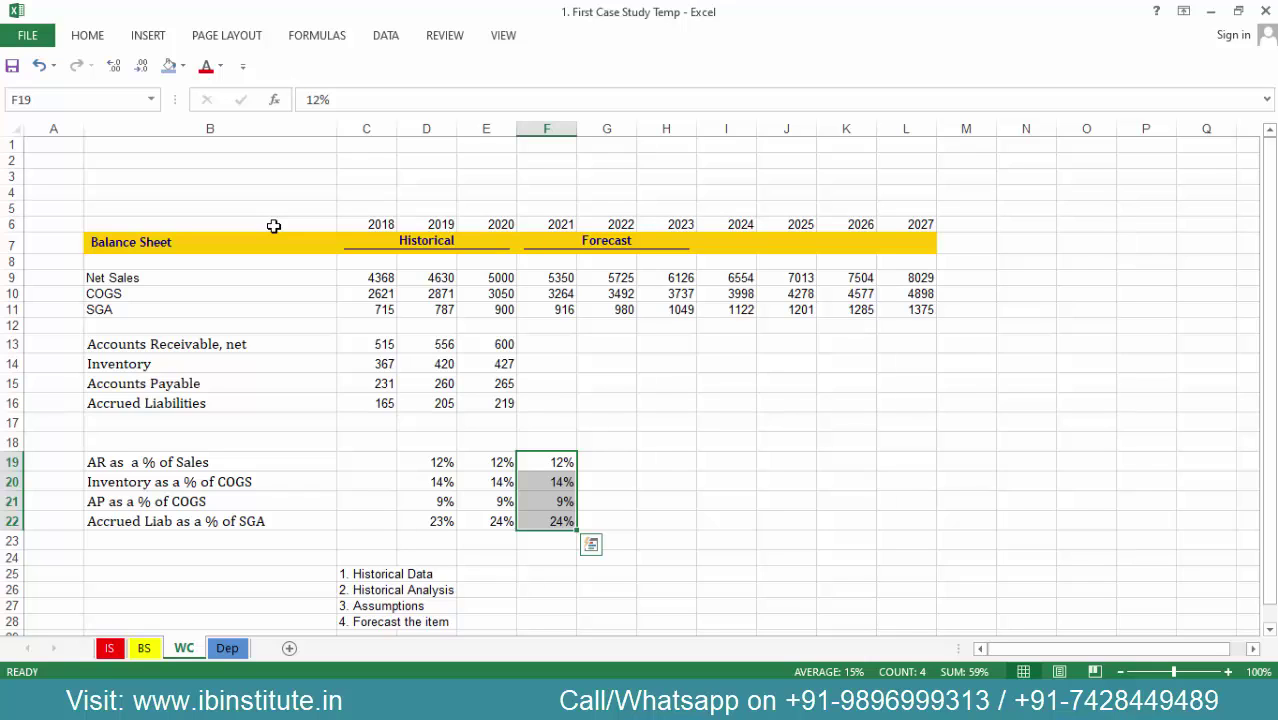
key(Right)
key(Left)
key(shift+Down)
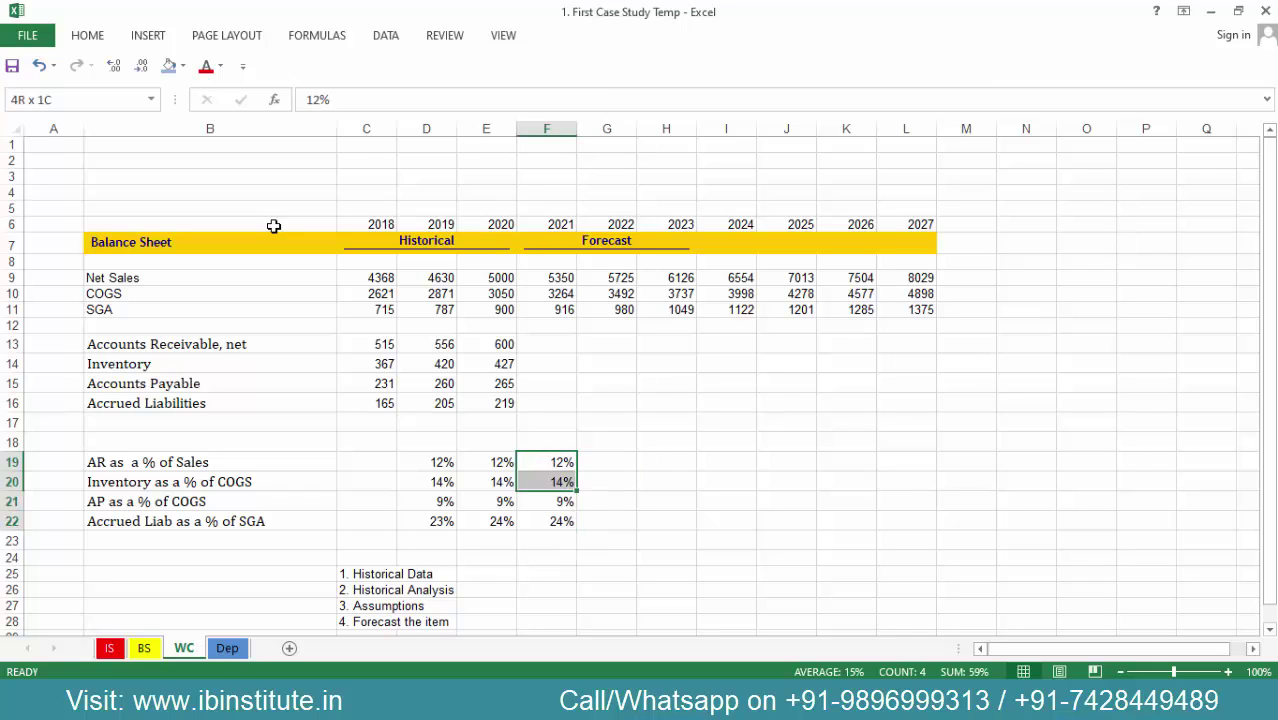
key(shift+Down)
key(shift+Down)
key(Right)
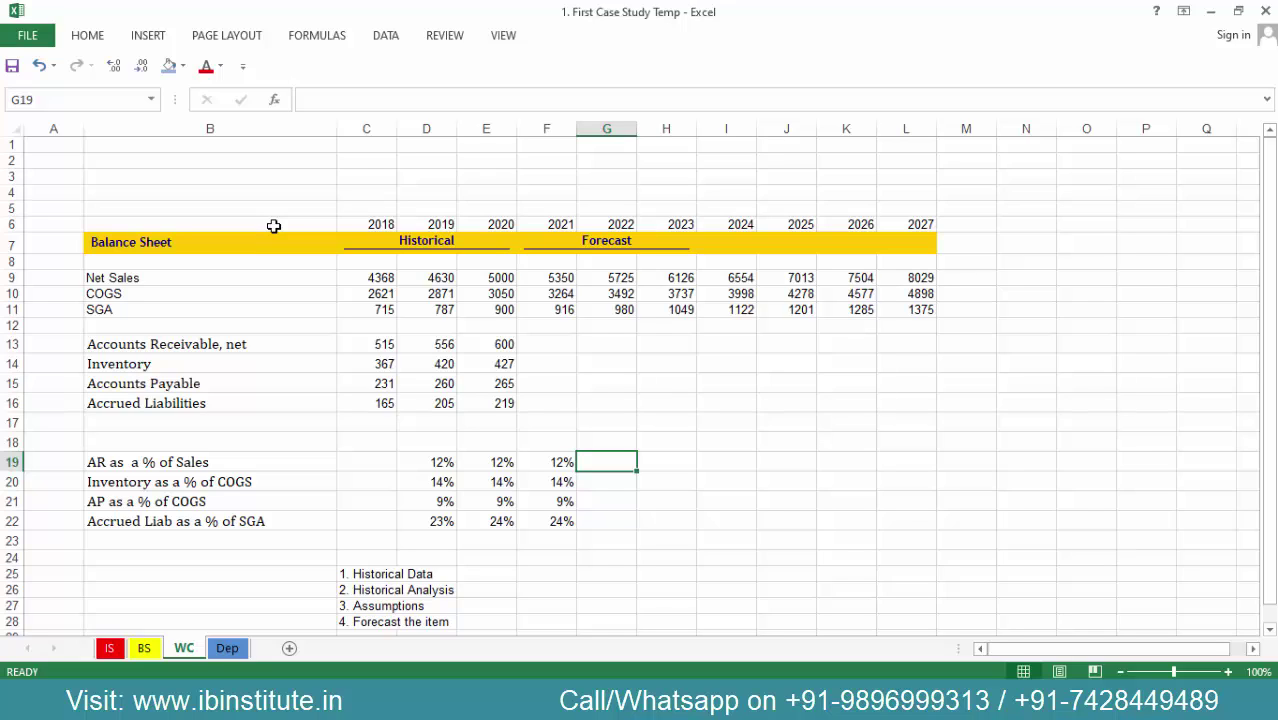
key(Left)
key(shift+Down)
key(shift+Down)
key(shift+Down)
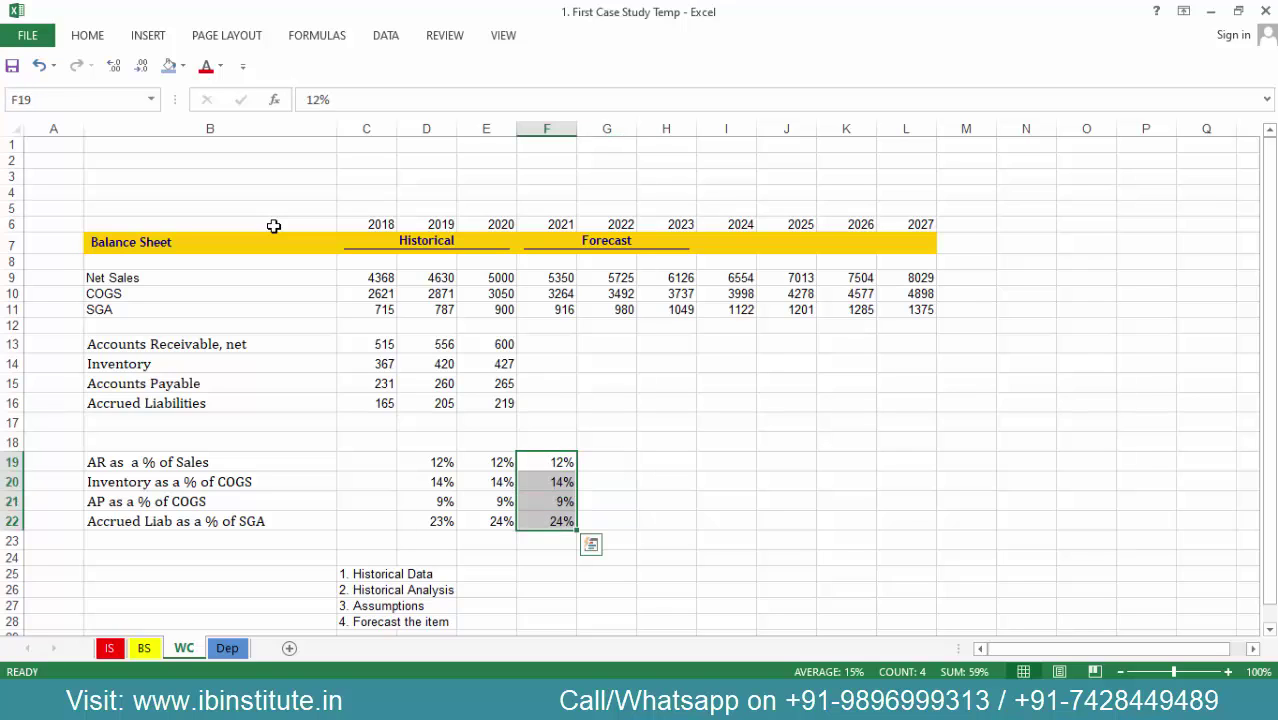
Link the 2022 AR ratio in G19 to the prior year with =F19 and fill it down to G22.
key(Right)
text(=)
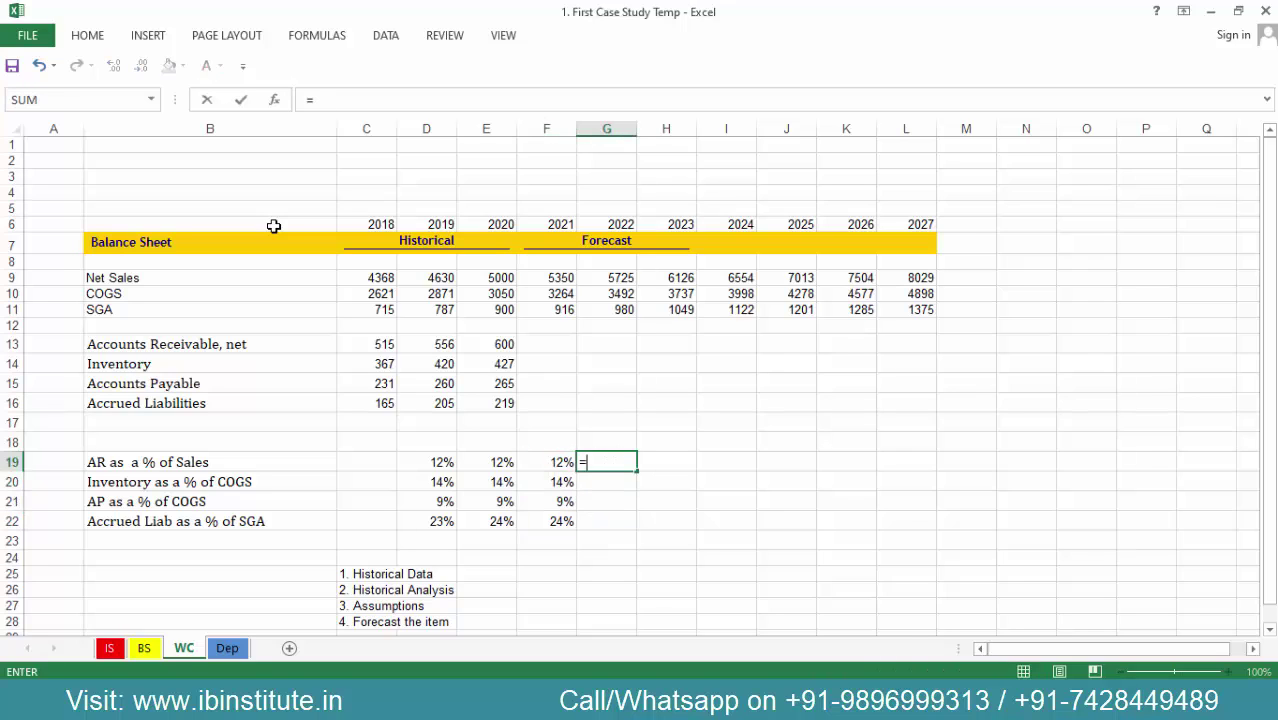
key(Left)
key(Return)
key(Up)
key(shift+Down)
key(shift+Down)
key(shift+Down)
key(ctrl+d)
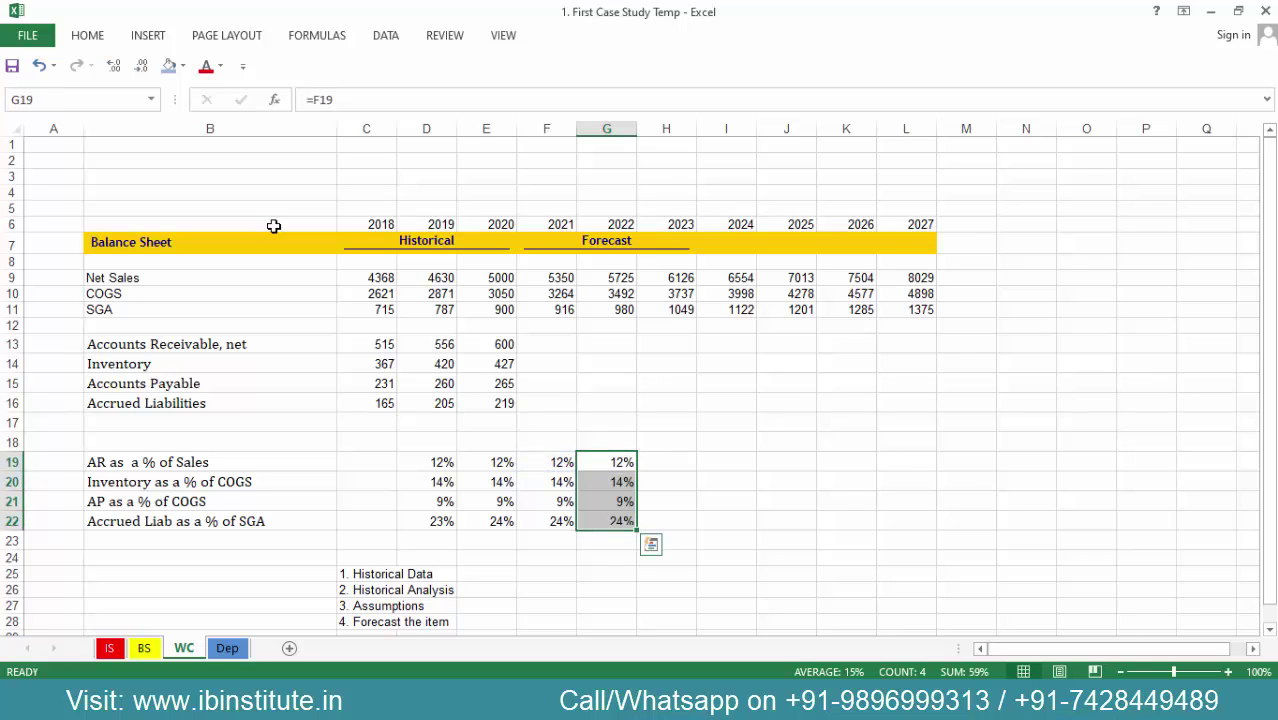
Fill the linked 2022 ratio assumptions in G19:G22 across to 2027 in column L.
key(shift+Right)
key(shift+Right)
key(shift+Right)
key(shift+Right)
key(shift+Right)
key(ctrl+r)
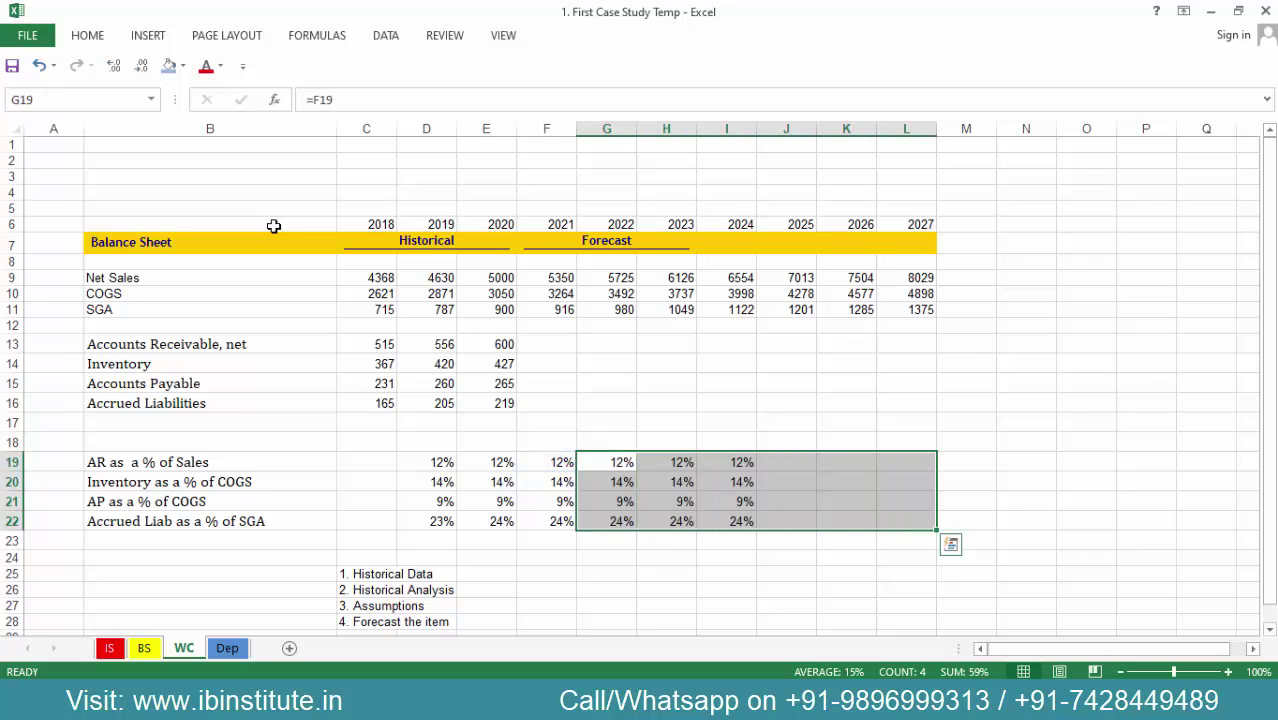
Shade the forecast ratio assumptions in F19:L22 with the blue fill colour.
key(Left)
key(shift+Right)
key(shift+Right)
key(shift+Right)
key(shift+Right)
key(shift+Right)
key(shift+Right)
key(shift+Down)
key(shift+Down)
key(shift+Down)
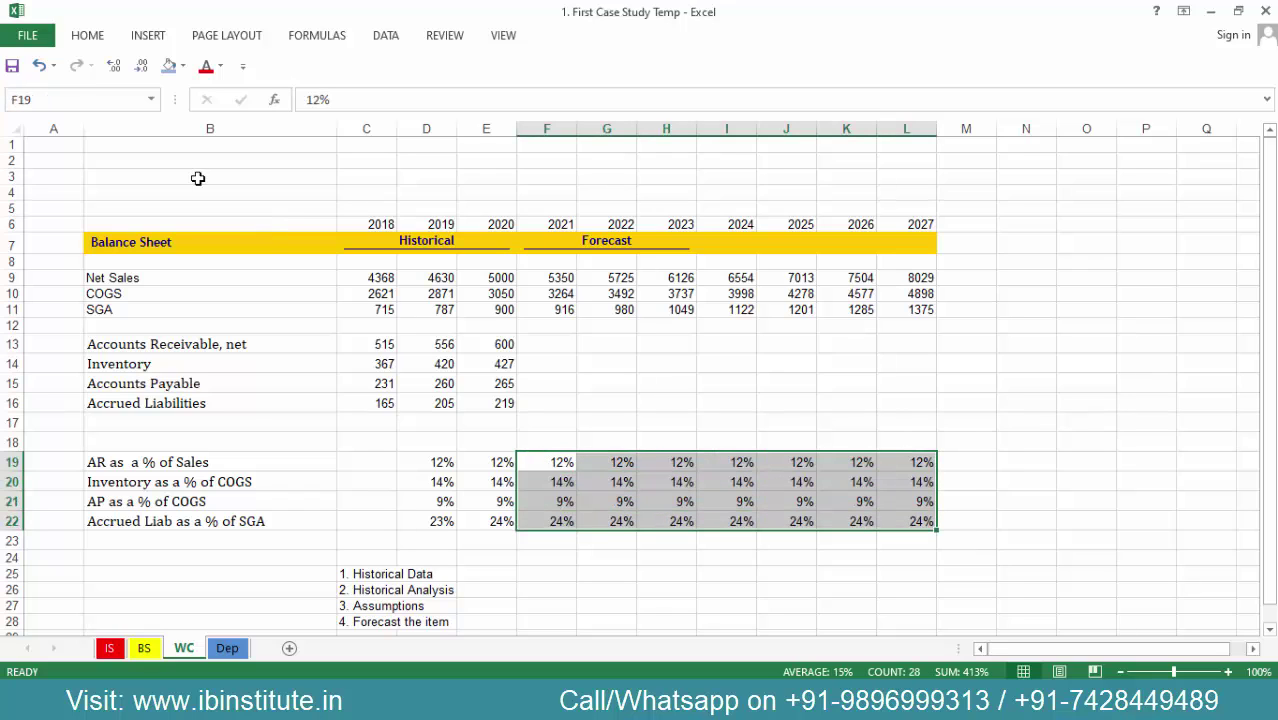
click(169, 66)
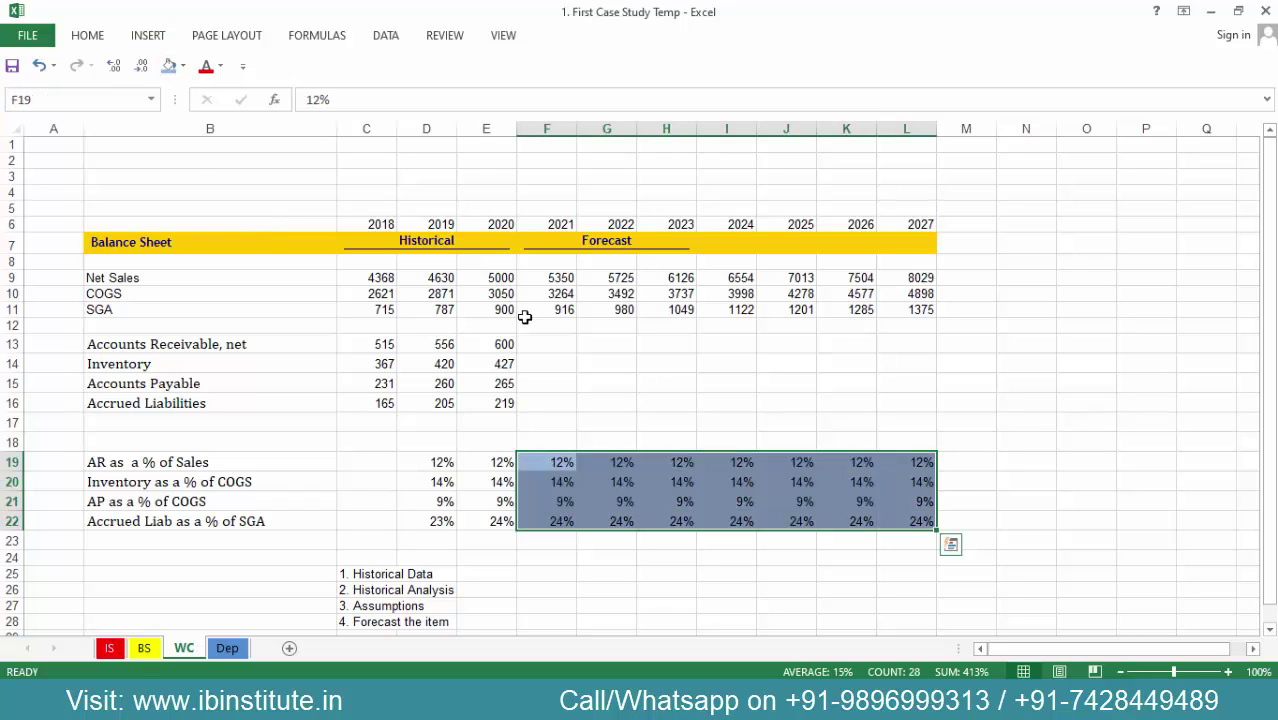
Examine the empty forecast cells F13:L16 and the shaded ratio assumptions F19:L22 that will drive them.
drag(545, 343, 913, 405)
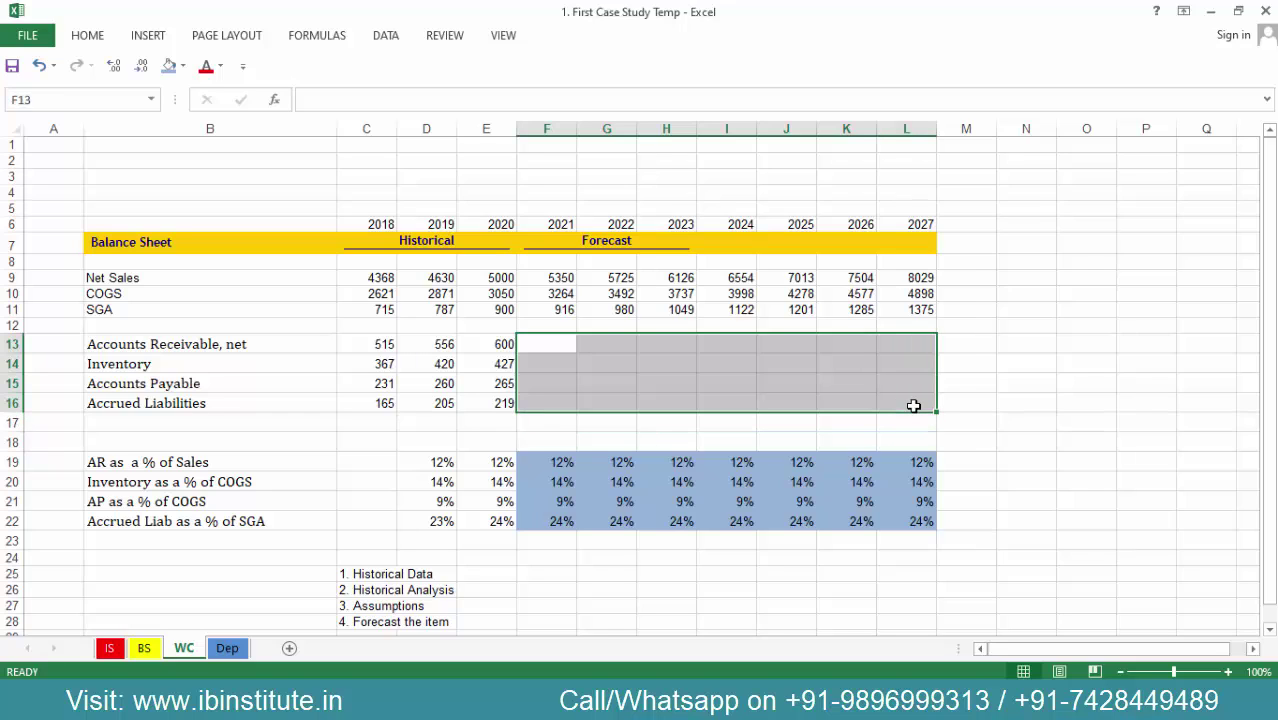
key(ctrl+Down)
key(ctrl+shift+Right)
key(ctrl+shift+Down)
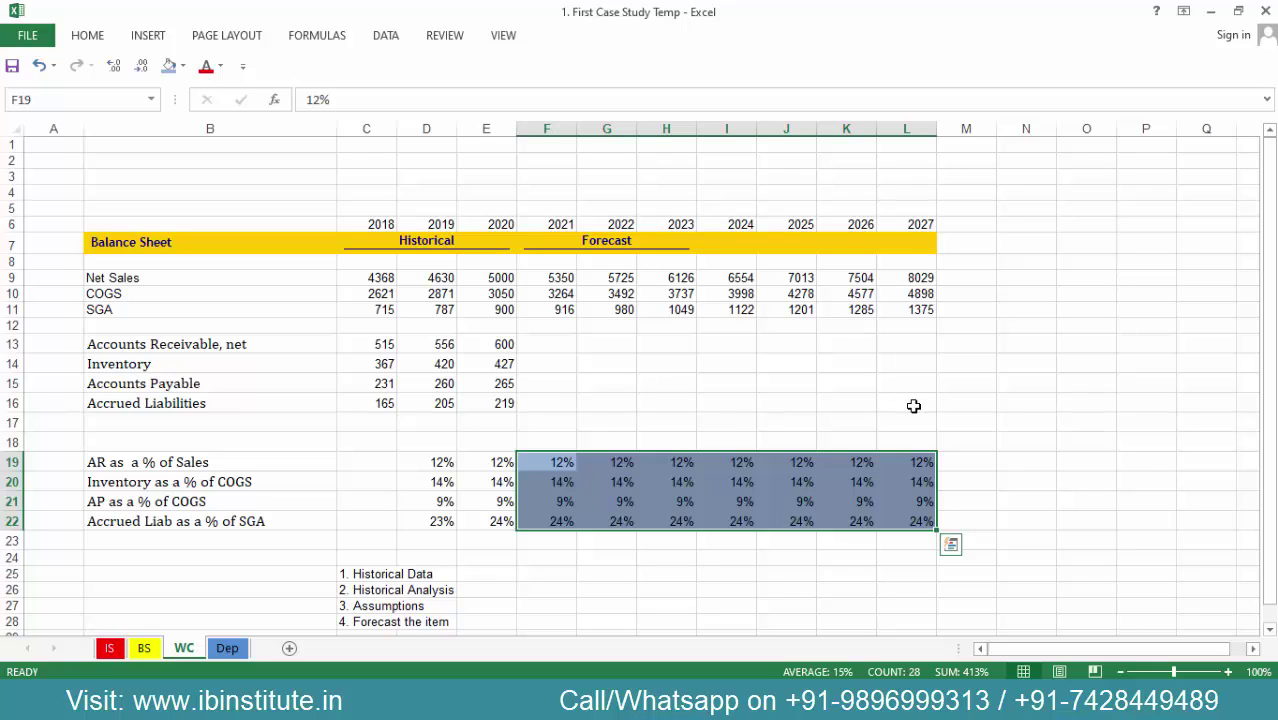
key(Up)
key(Down)
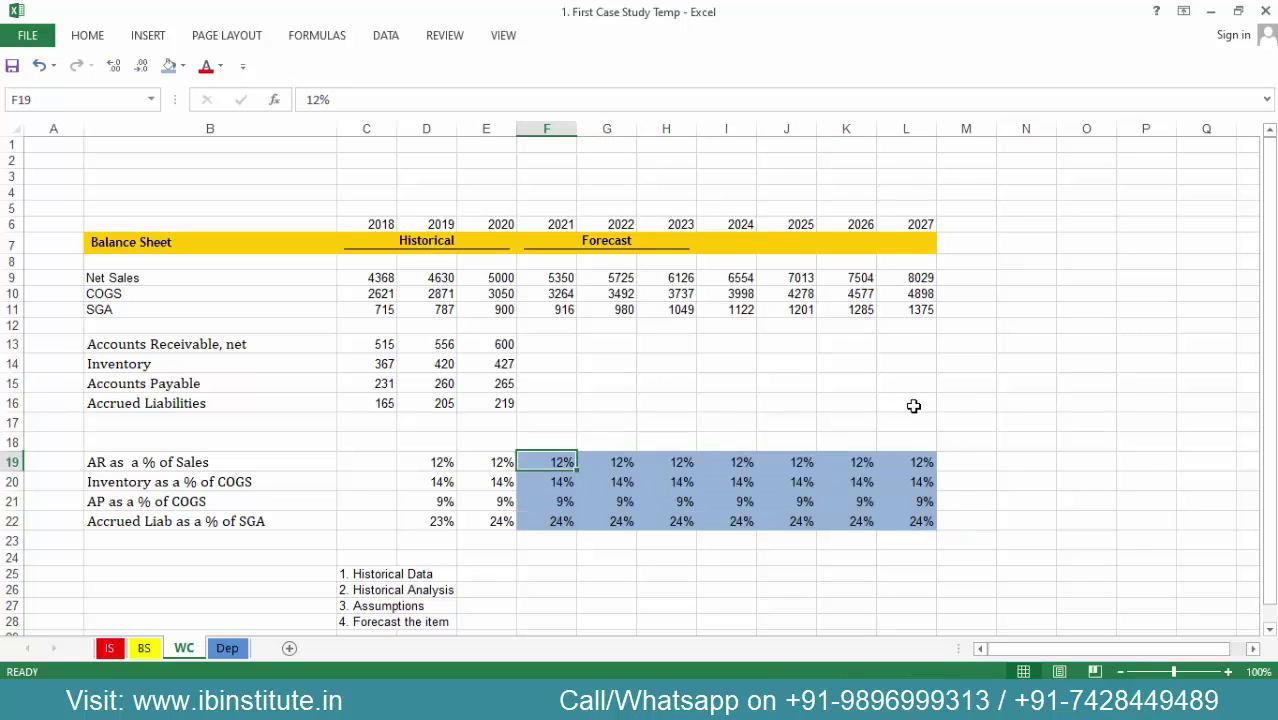
Compare the AR ratio assumptions in F19:L19 with the historical ratios in D19:E19.
key(ctrl+shift+Right)
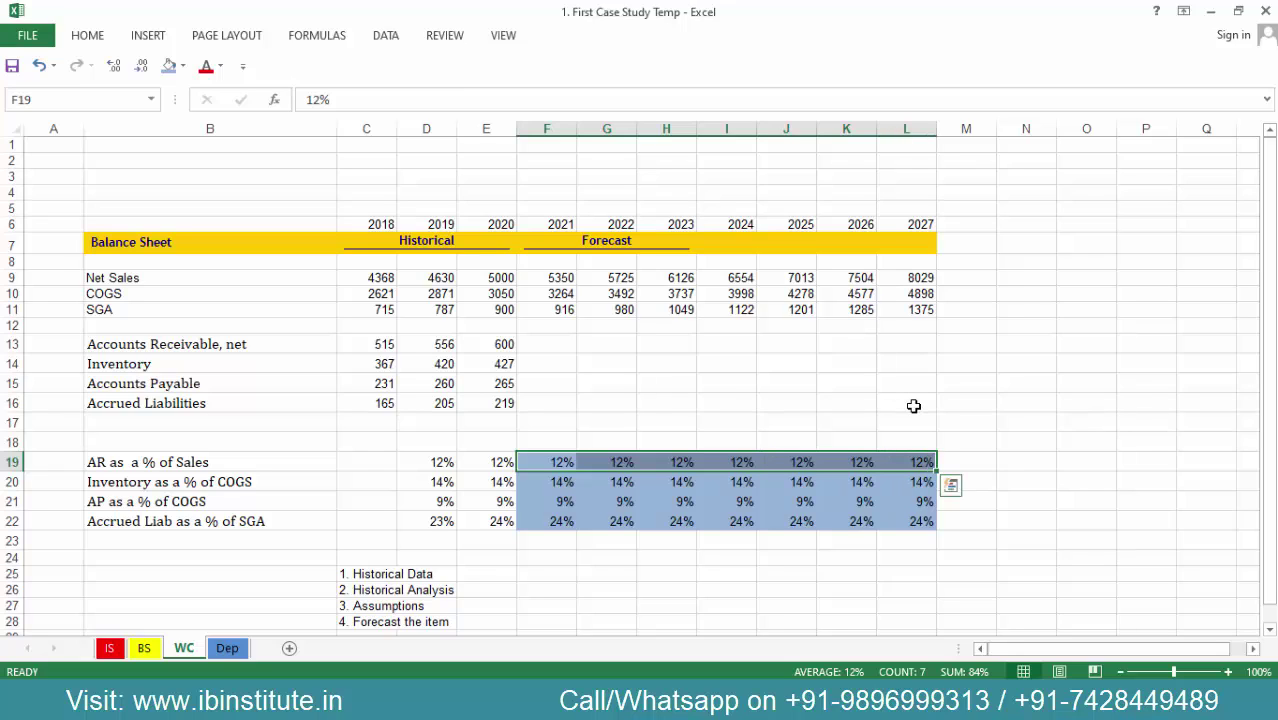
key(Left)
key(Left)
key(shift+Right)
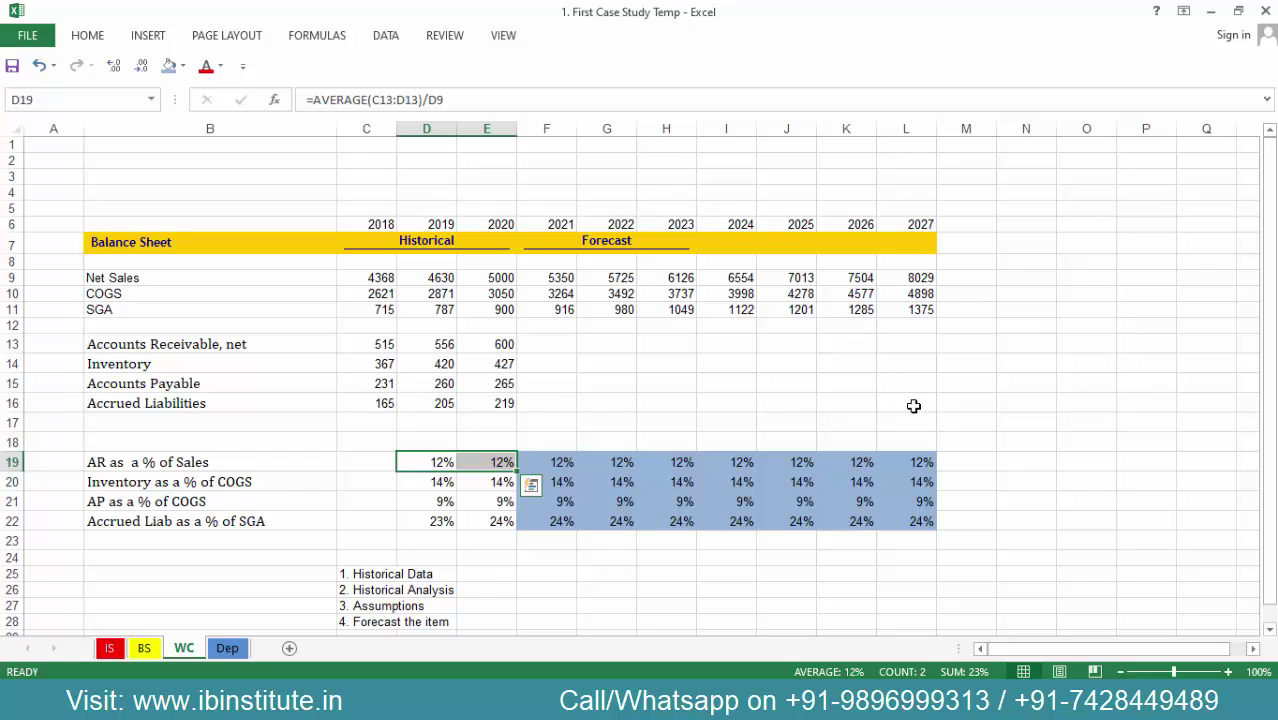
key(Right)
key(Right)
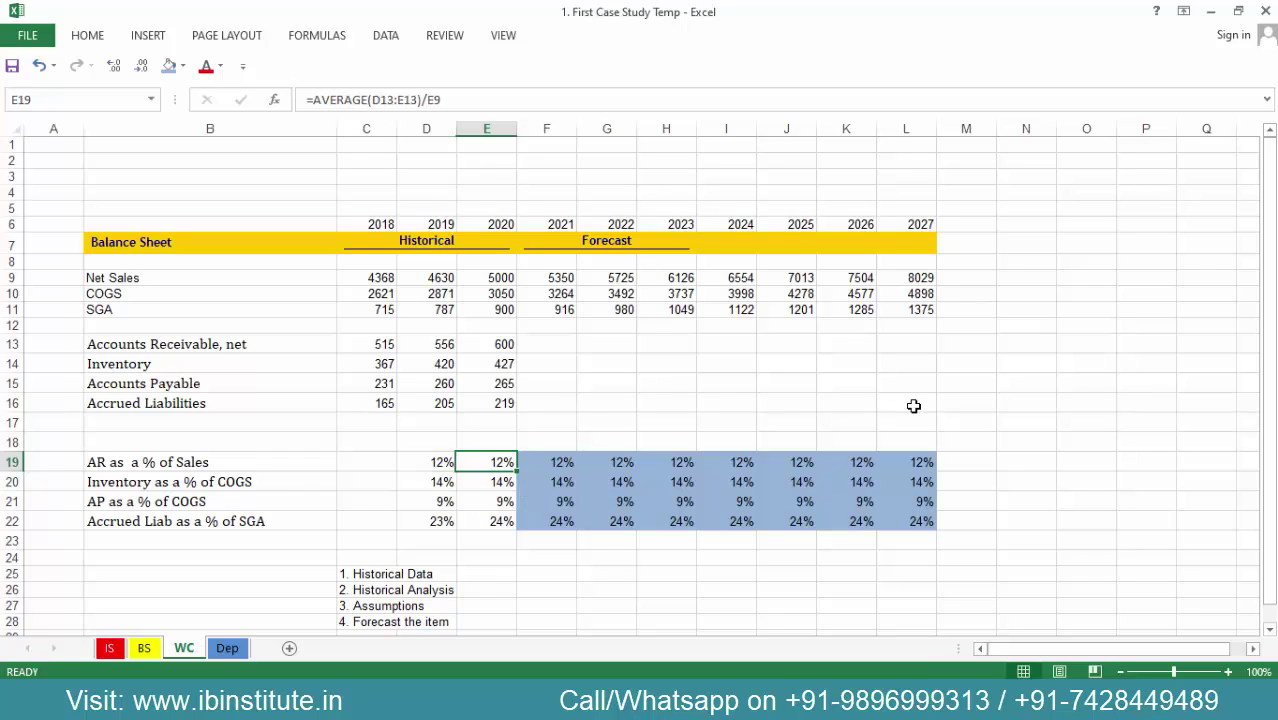
key(shift+Right)
key(shift+Right)
key(shift+Right)
key(shift+Right)
key(shift+Right)
key(shift+Right)
key(ctrl+v)
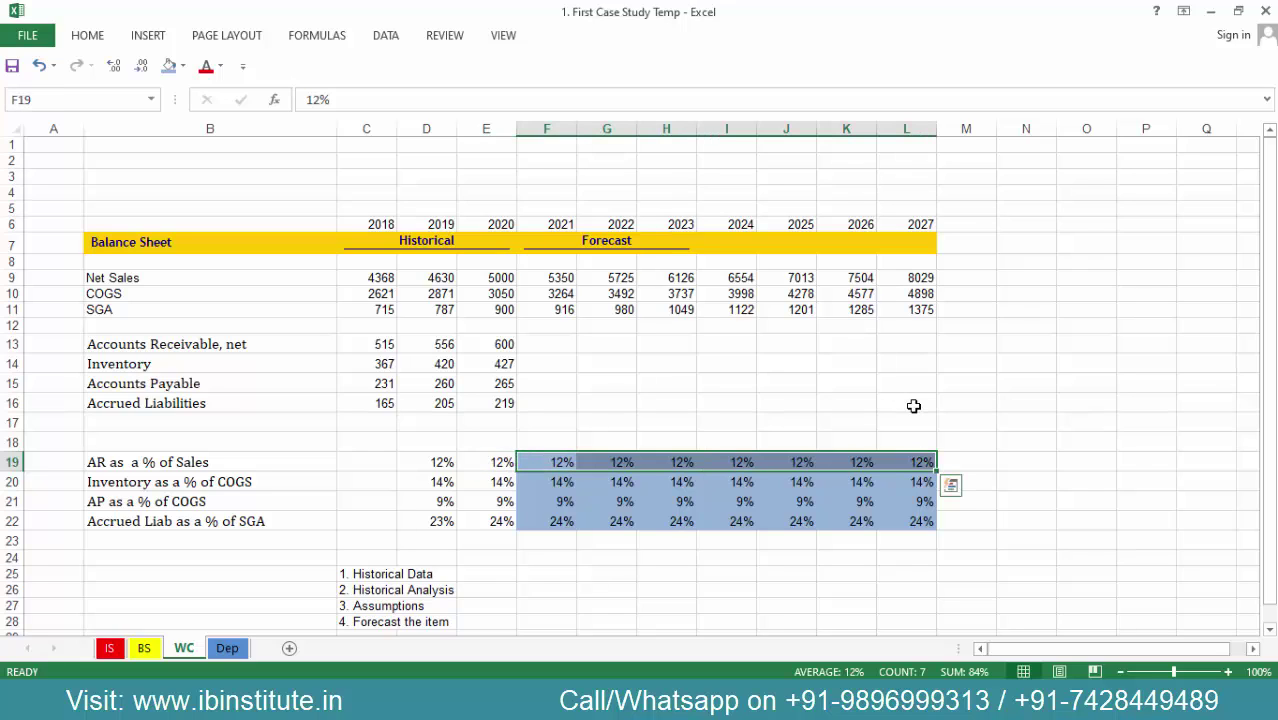
Compare the Inventory ratio assumptions in F20:L20 with the historical ratios in D20:E20.
key(Down)
key(Left)
key(Right)
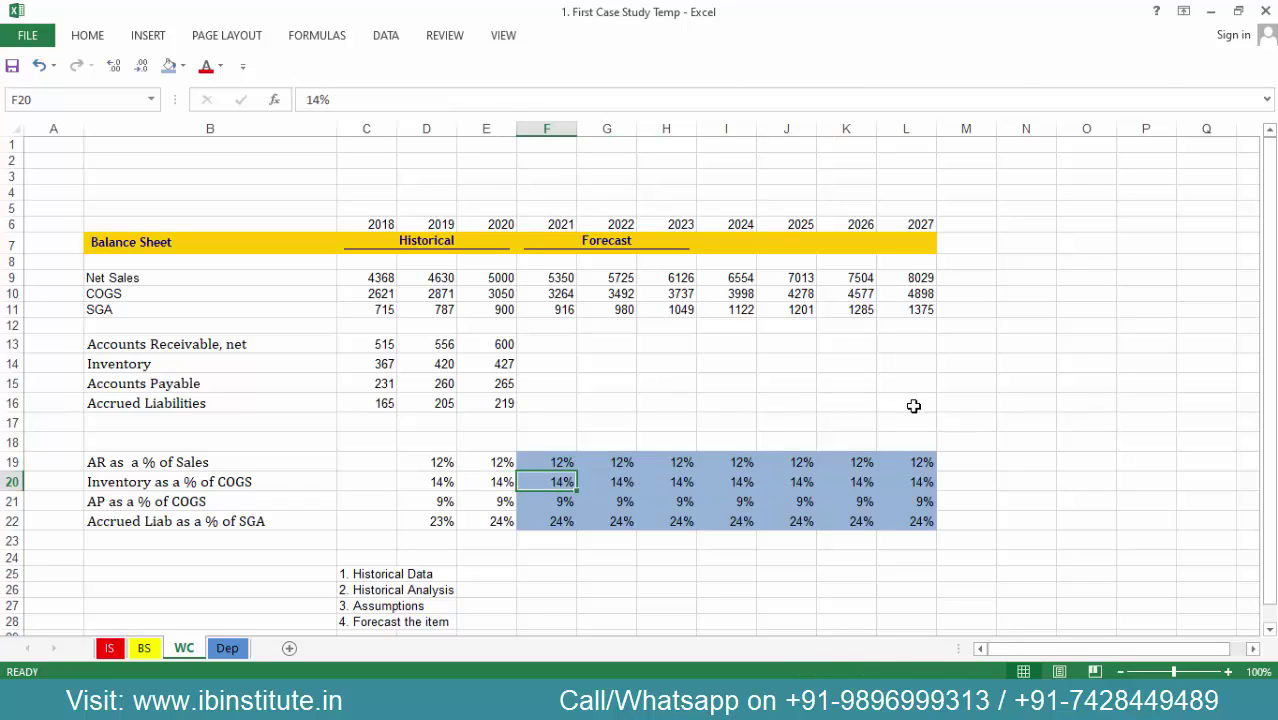
key(shift+Right)
key(shift+Right)
key(shift+Right)
key(shift+Right)
key(shift+Right)
key(shift+Right)
key(ctrl+v)
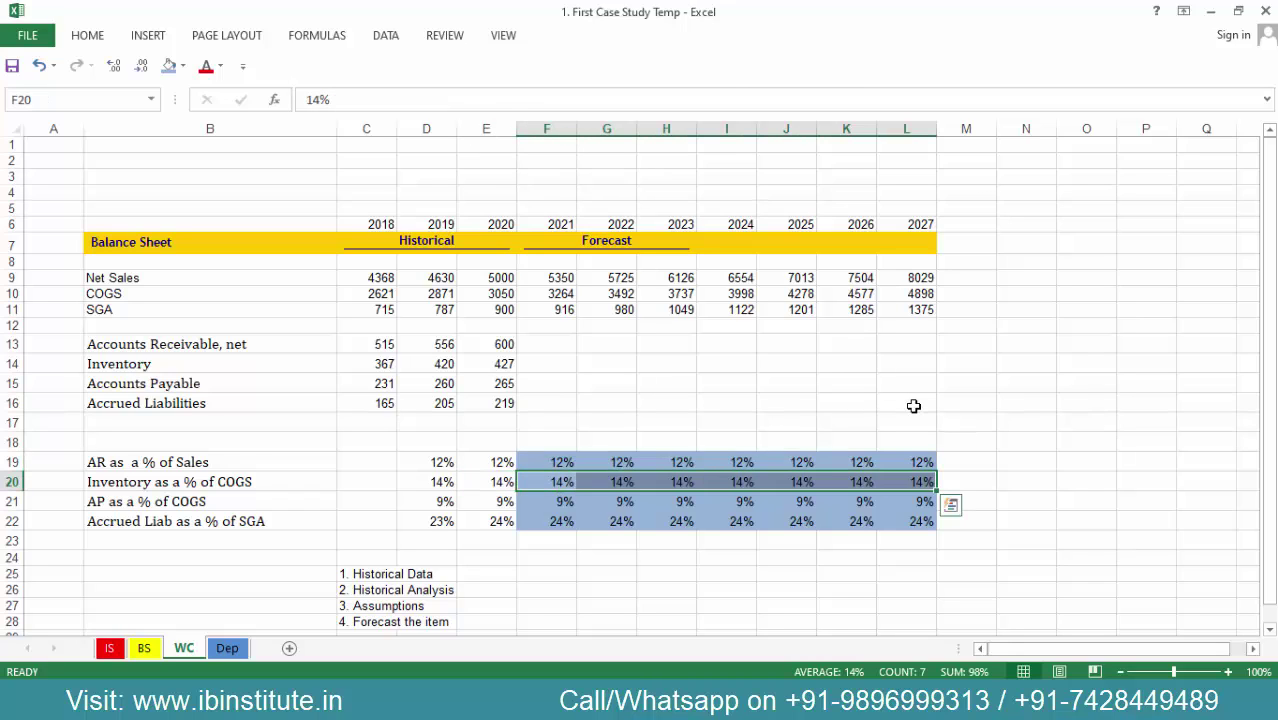
key(Left)
key(Left)
key(ctrl+c)
key(shift+Right)
key(ctrl+v)
Compare the AP ratio assumptions in F21:L21 with the historical ratios in D21:E21.
key(Down)
key(Right)
key(Right)
key(ctrl+c)
key(shift+Right)
key(shift+Right)
key(shift+Right)
key(shift+Right)
key(shift+Right)
key(shift+Right)
key(ctrl+v)
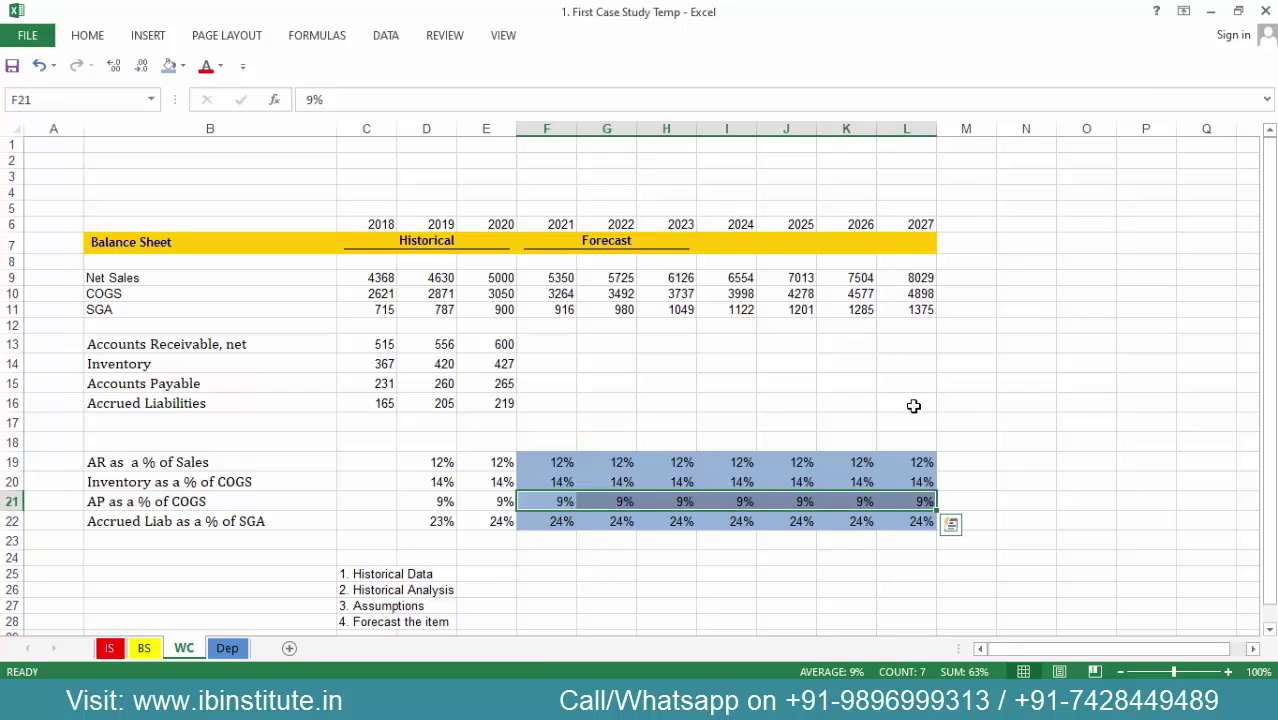
key(Left)
key(Left)
key(ctrl+c)
key(shift+Right)
key(ctrl+v)
Compare the Accrued Liabilities ratio assumptions in F22:L22 with the historical ratios in D22:E22.
key(Escape)
key(Right)
key(Right)
key(Down)
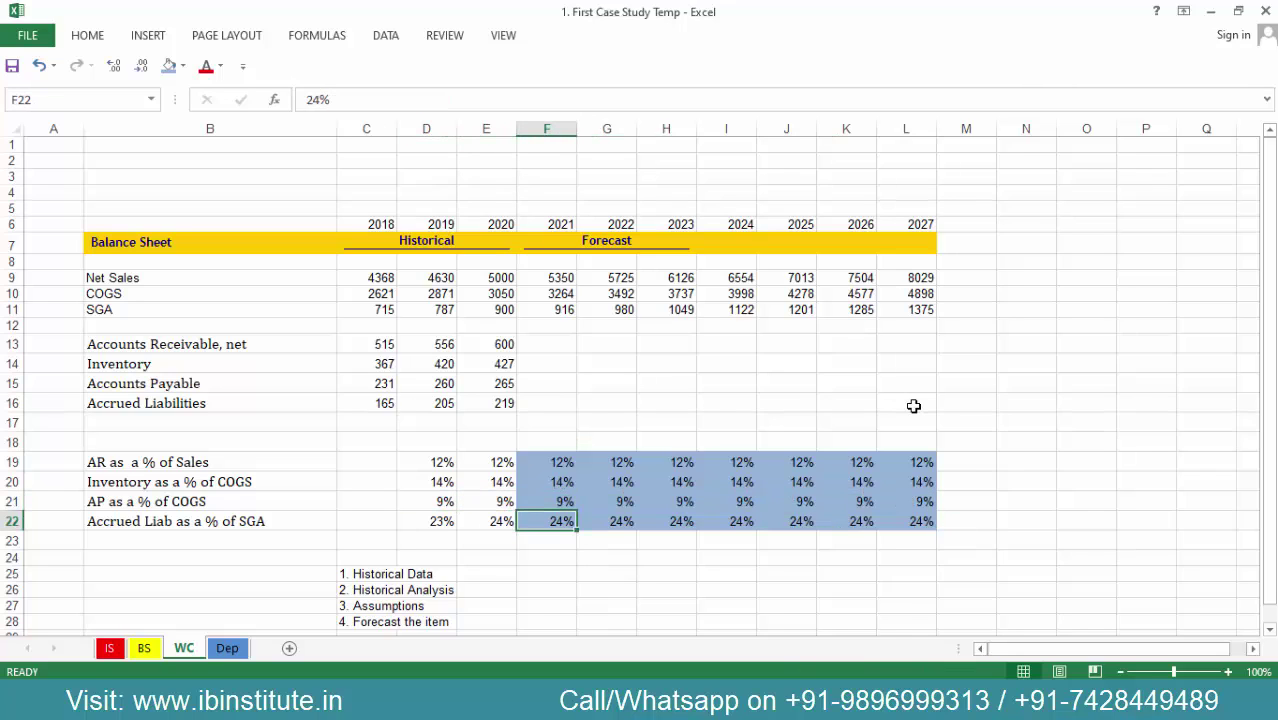
key(ctrl+c)
key(shift+Right)
key(shift+Right)
key(shift+Right)
key(shift+Right)
key(shift+Right)
key(shift+Right)
key(ctrl+v)
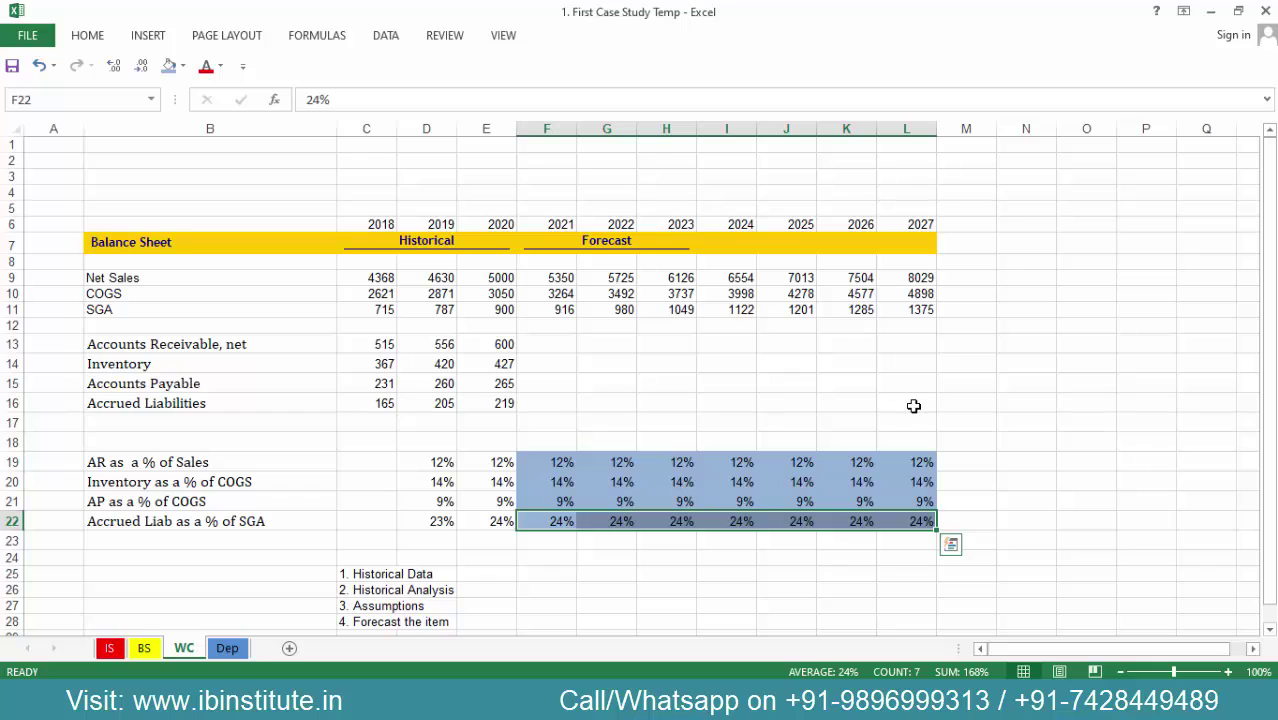
key(Escape)
key(Left)
key(Left)
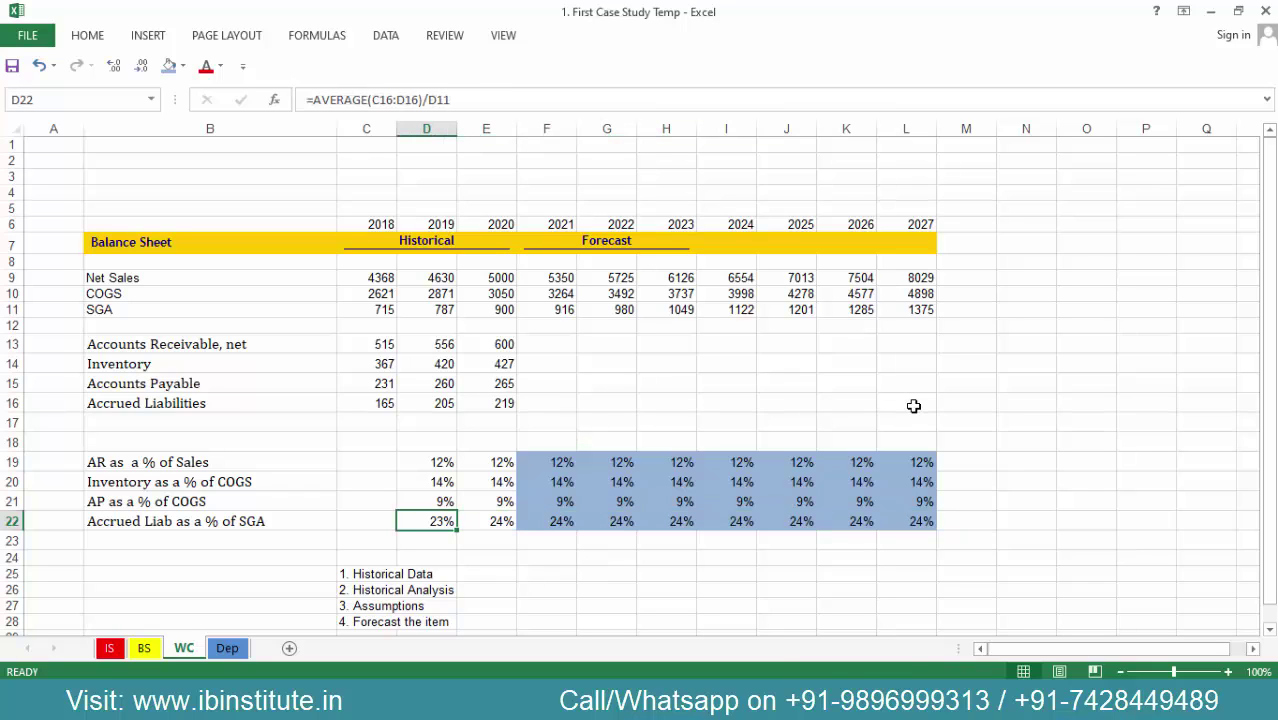
key(shift+Right)
key(Right)
key(Right)
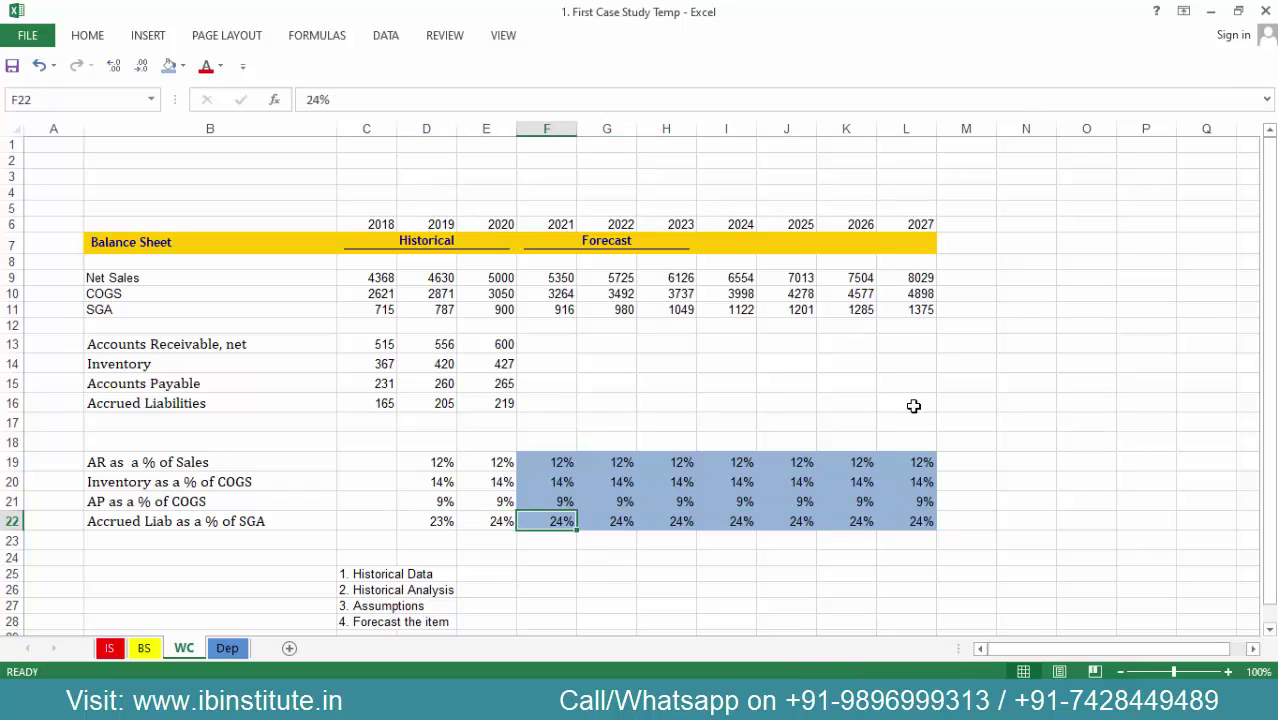
Review the complete block of 2021 to 2027 ratio assumptions in F19:L22.
key(Up)
key(Up)
key(Up)
key(shift+Down)
key(shift+Down)
key(shift+Down)
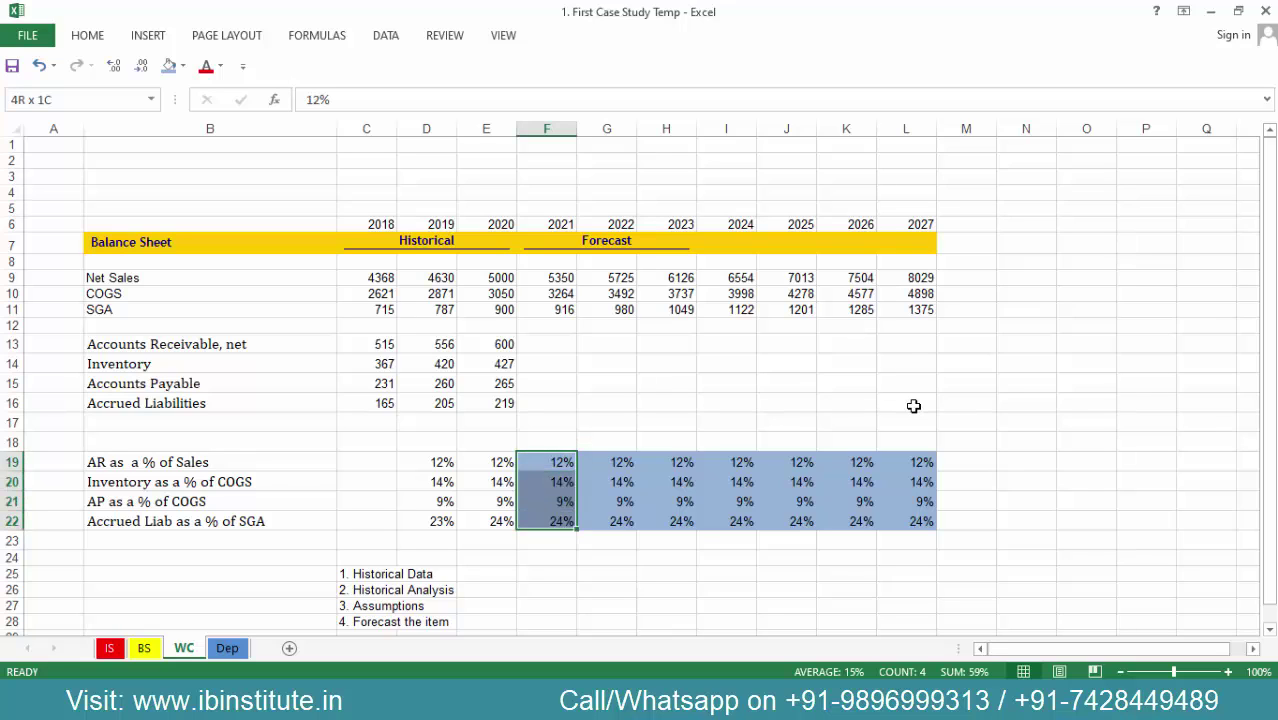
key(shift+Right)
key(shift+Right)
key(ctrl+shift+Right)
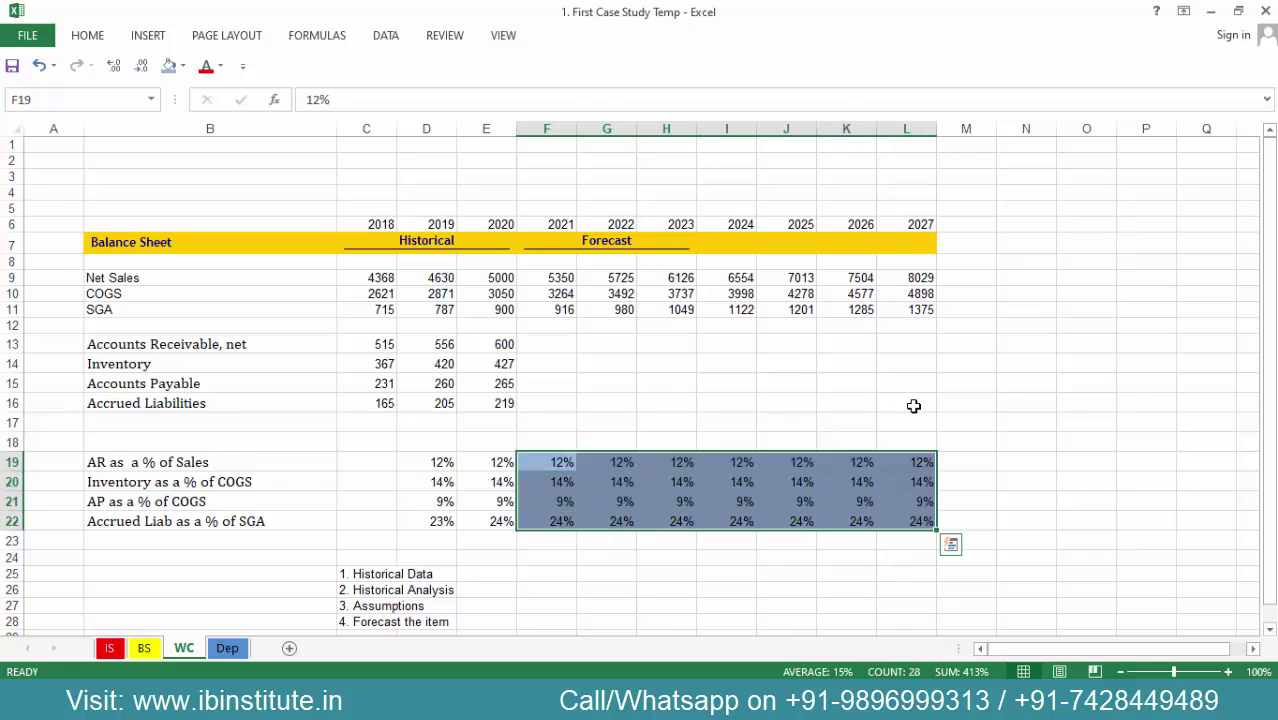
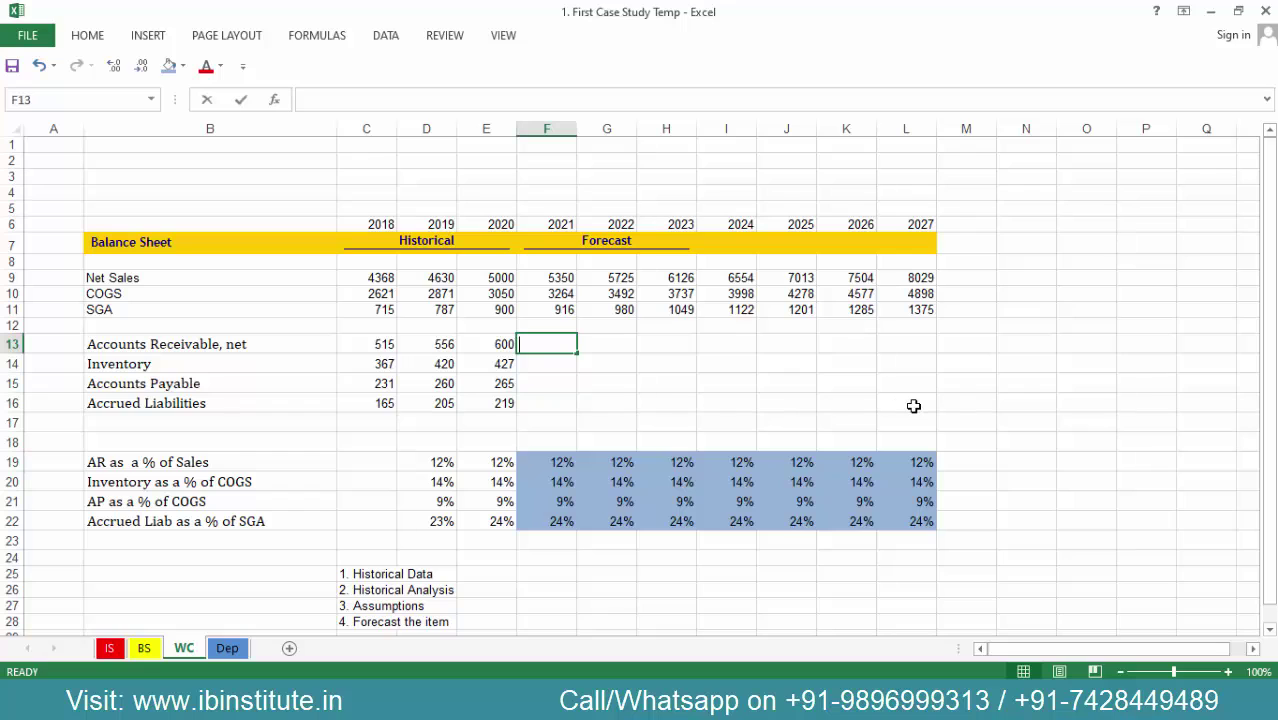
Forecast the 2021 Accounts Receivable in F13 as Net Sales times the AR ratio with =F9*F19.
key(Up)
key(Up)
key(Up)
key(Up)
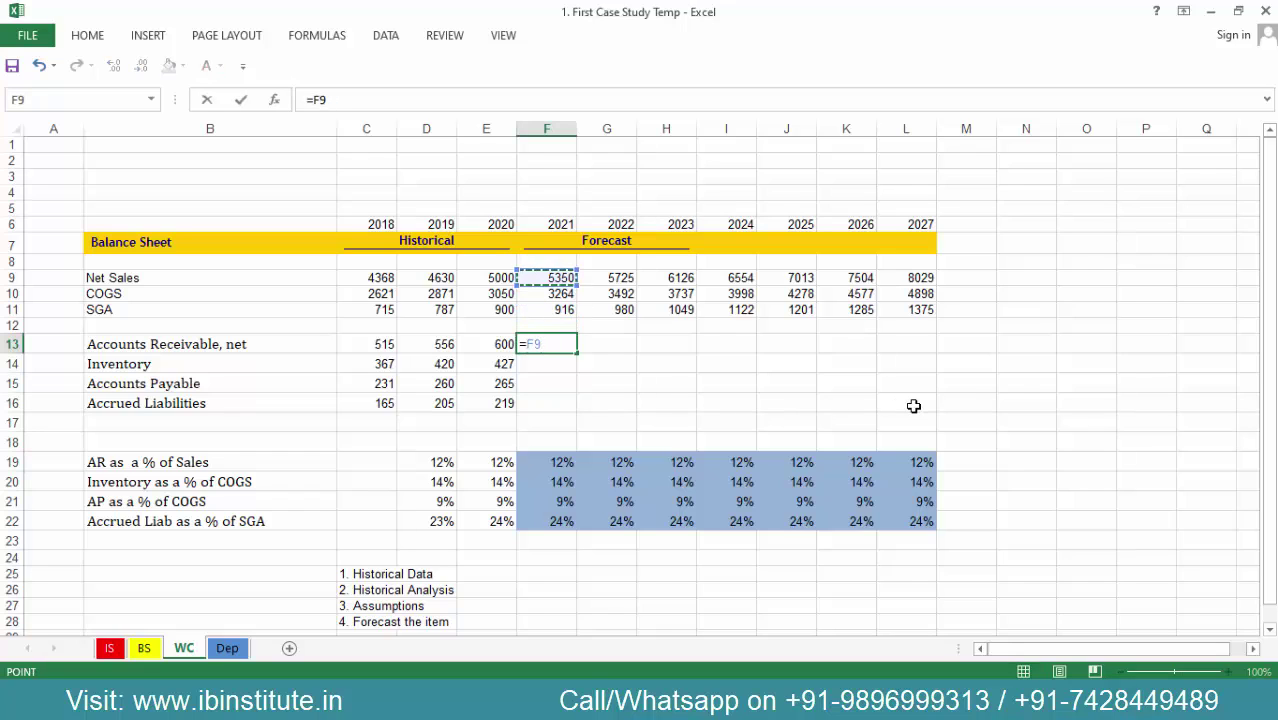
text(*)
key(Down)
key(Down)
key(Down)
key(Down)
key(Down)
key(Down)
key(Down)
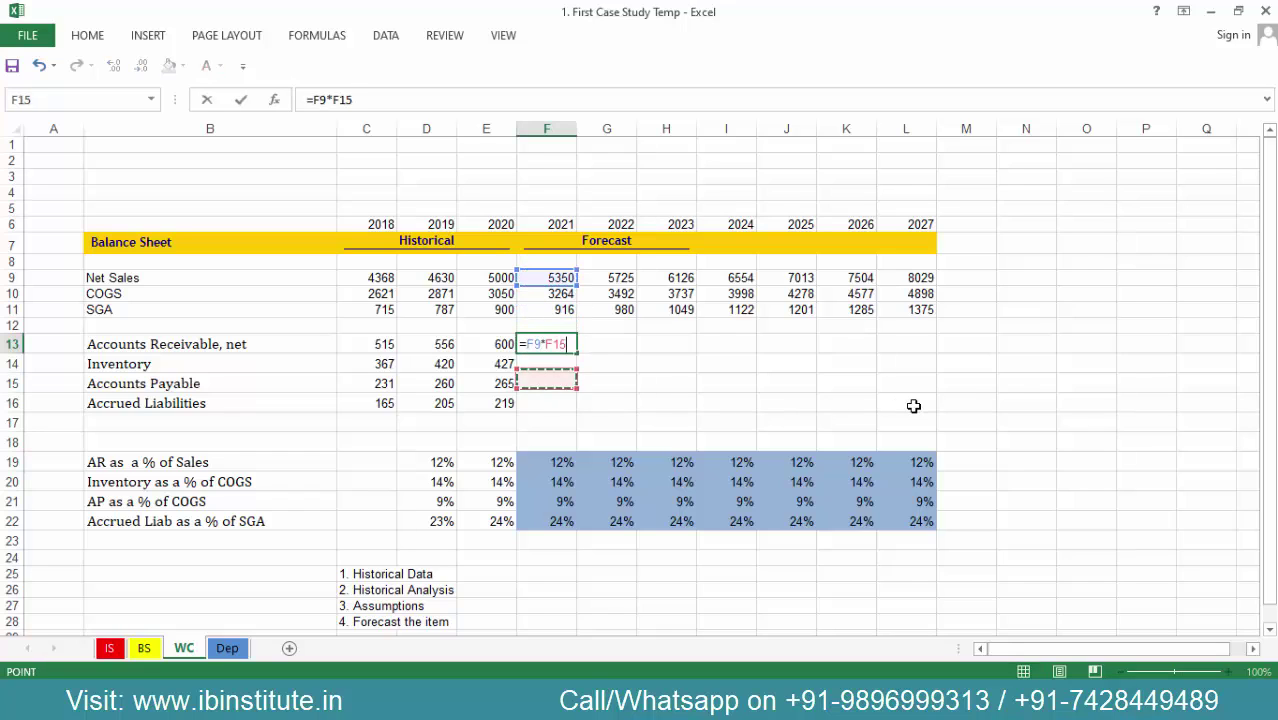
key(Up)
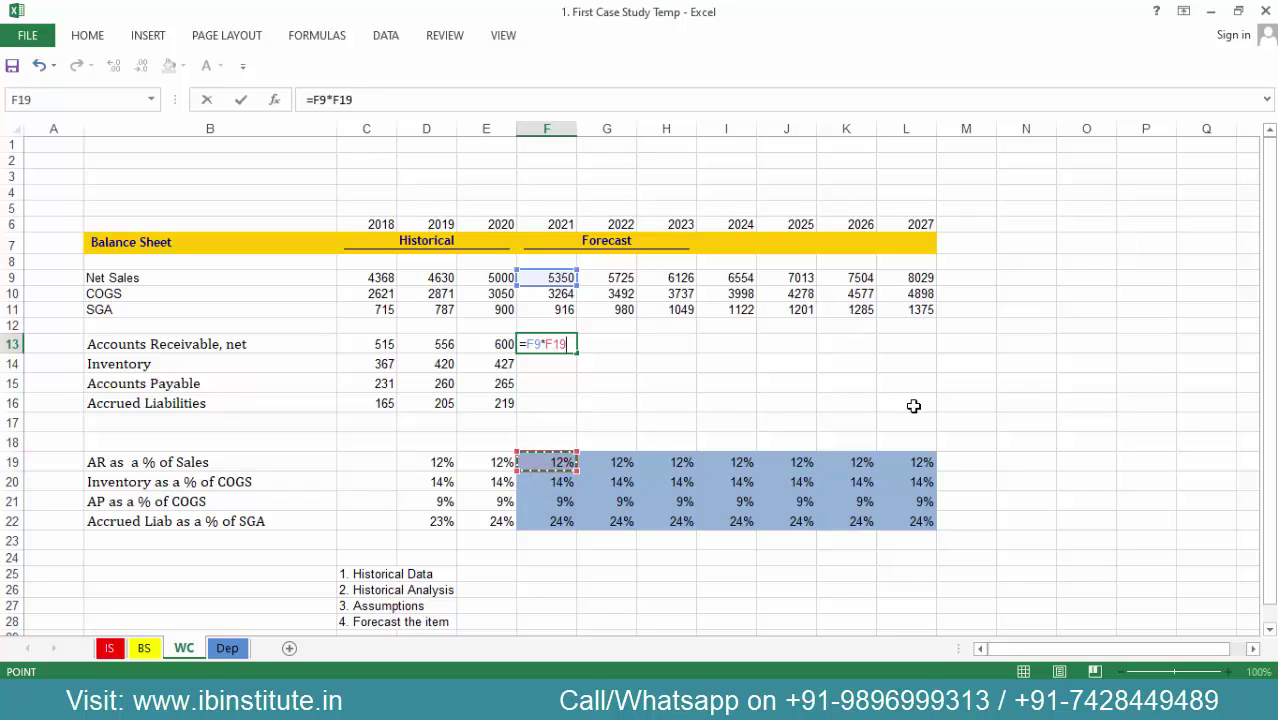
key(Return)
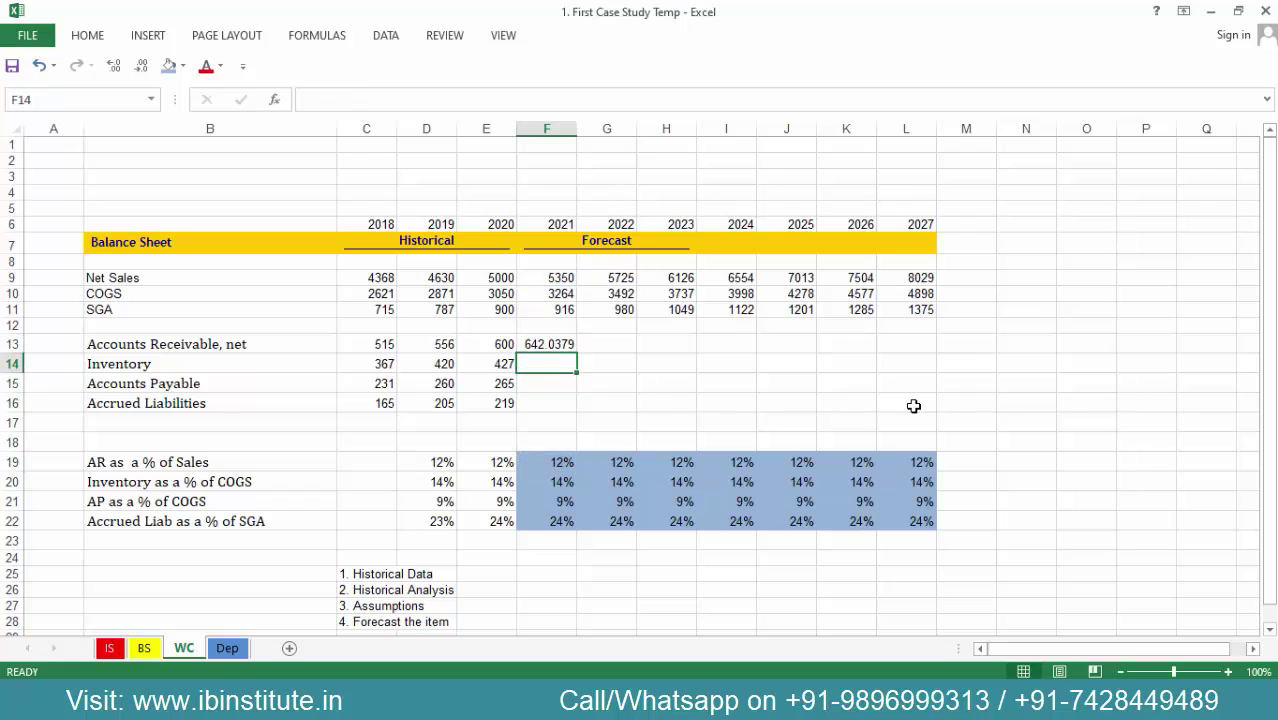
Fill the 2021 Accounts Receivable forecast formula in F13 across to 2027 in L13.
key(Up)
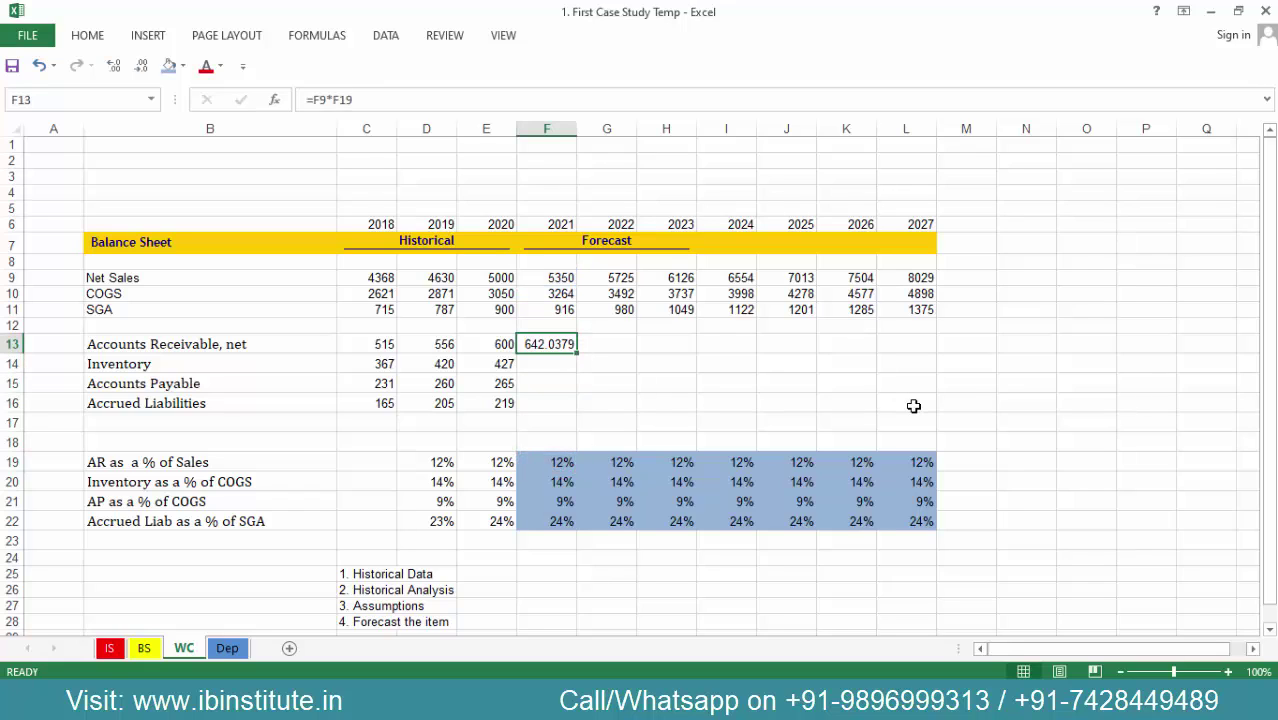
key(shift+Right)
key(shift+Right)
key(shift+Right)
key(shift+Right)
key(shift+Right)
key(shift+Right)
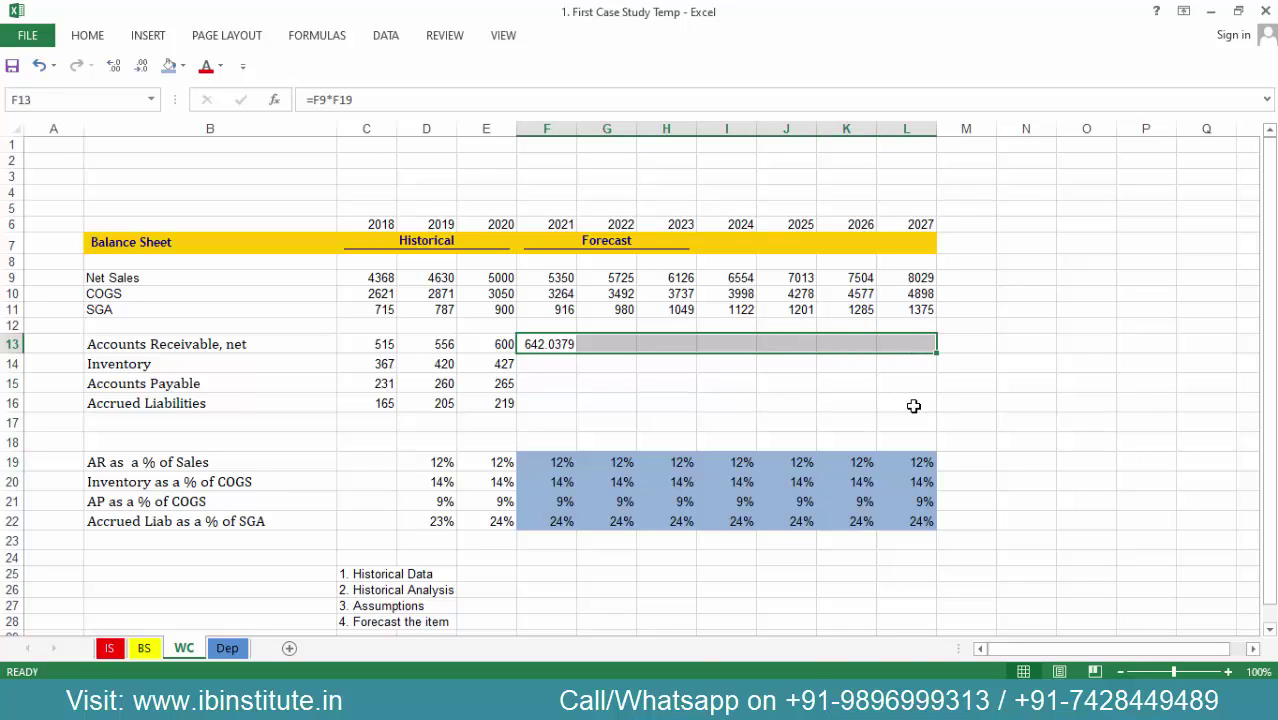
key(ctrl+r)
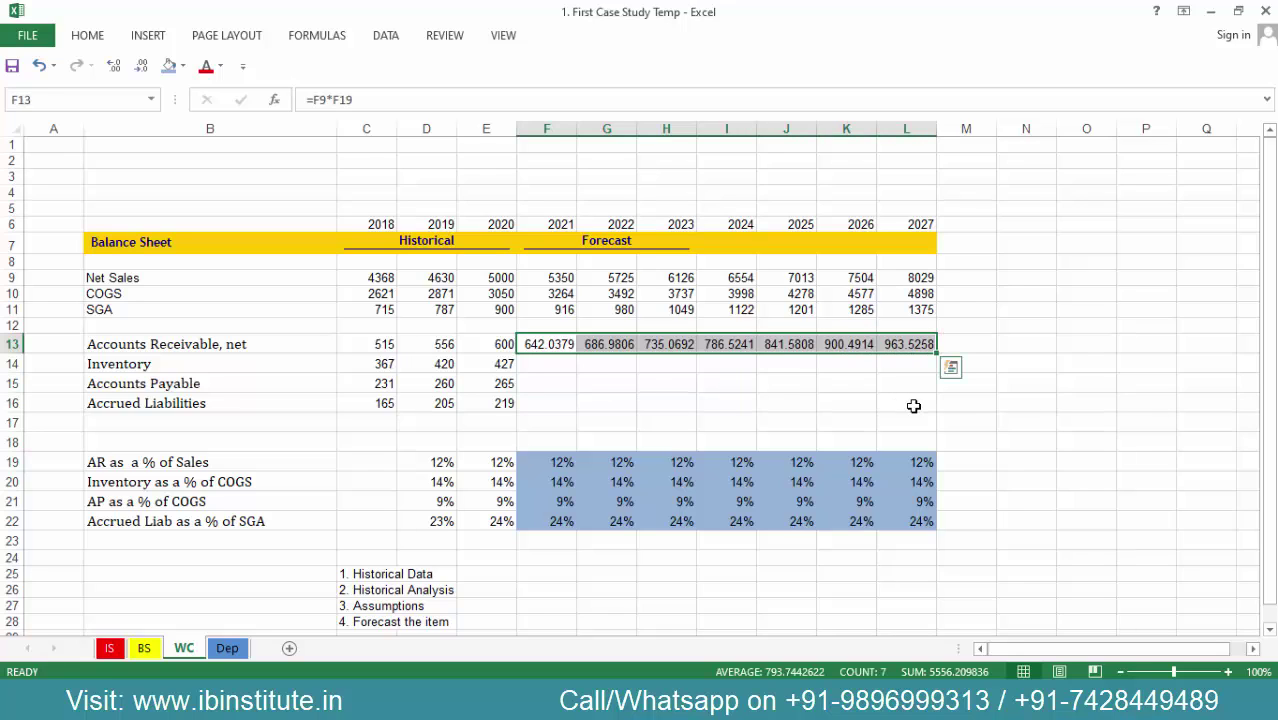
Show the Accounts Receivable forecasts in F13:L13 without decimal places.
click(143, 70)
click(143, 70)
click(143, 70)
click(143, 70)
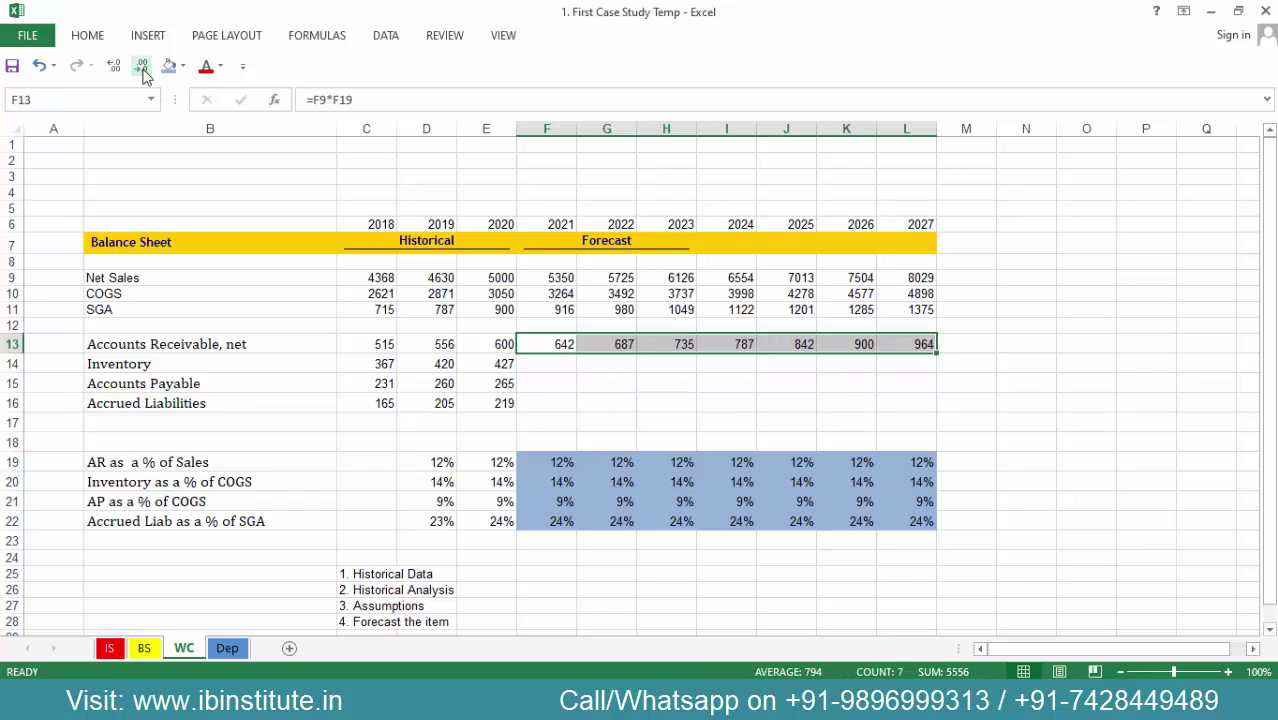
Fill the Accounts Receivable formulas down into Inventory F14:L14 and check the references of F14, =F10*F20.
key(shift+Down)
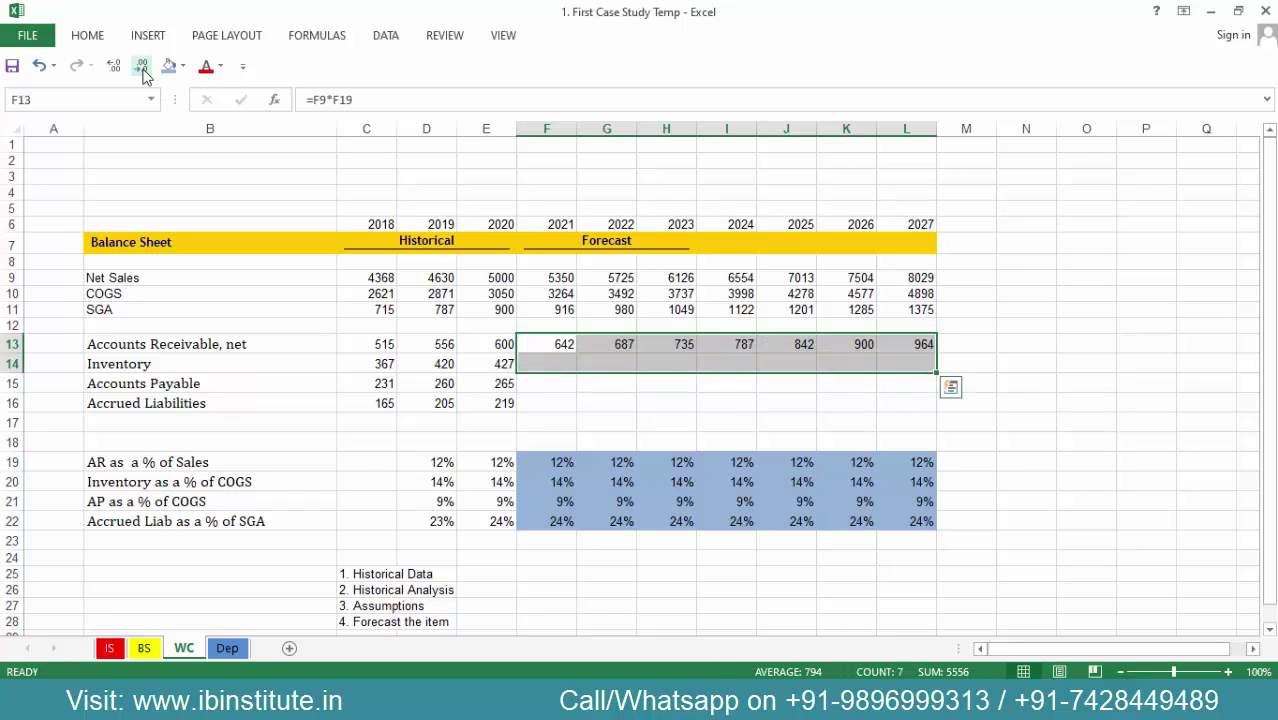
key(ctrl+d)
key(Down)
key(F2)
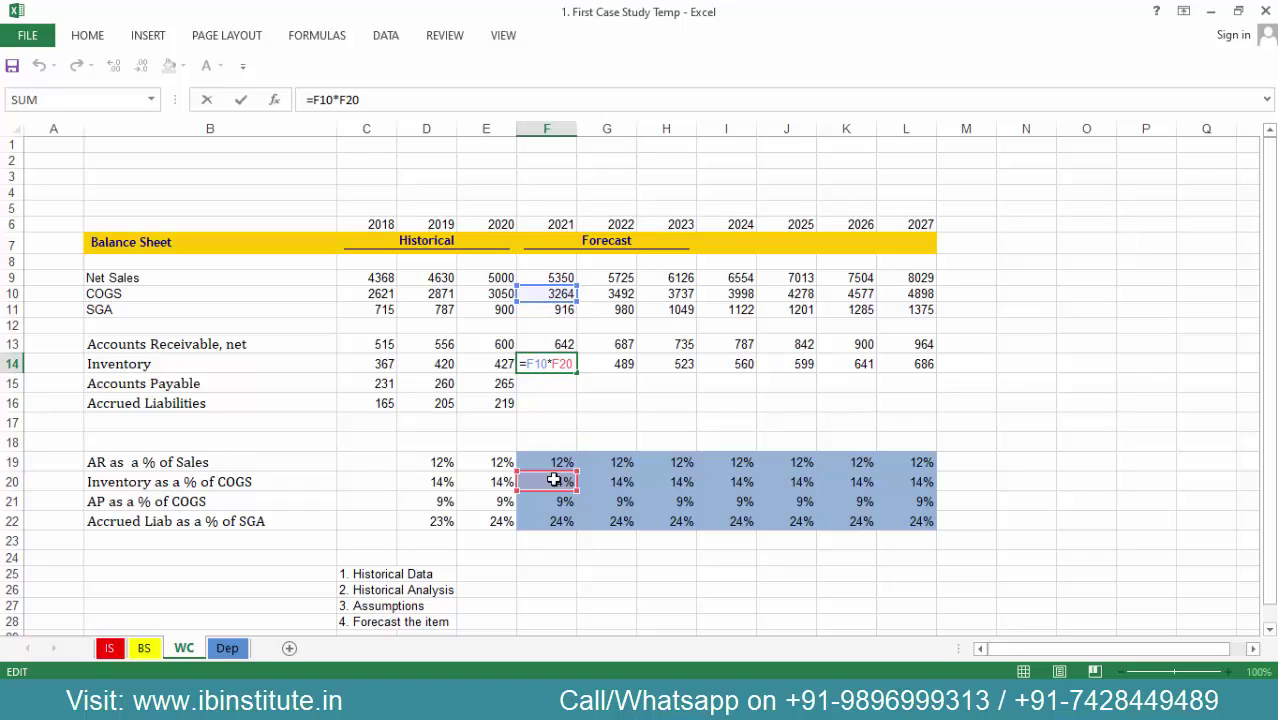
key(ctrl+Return)
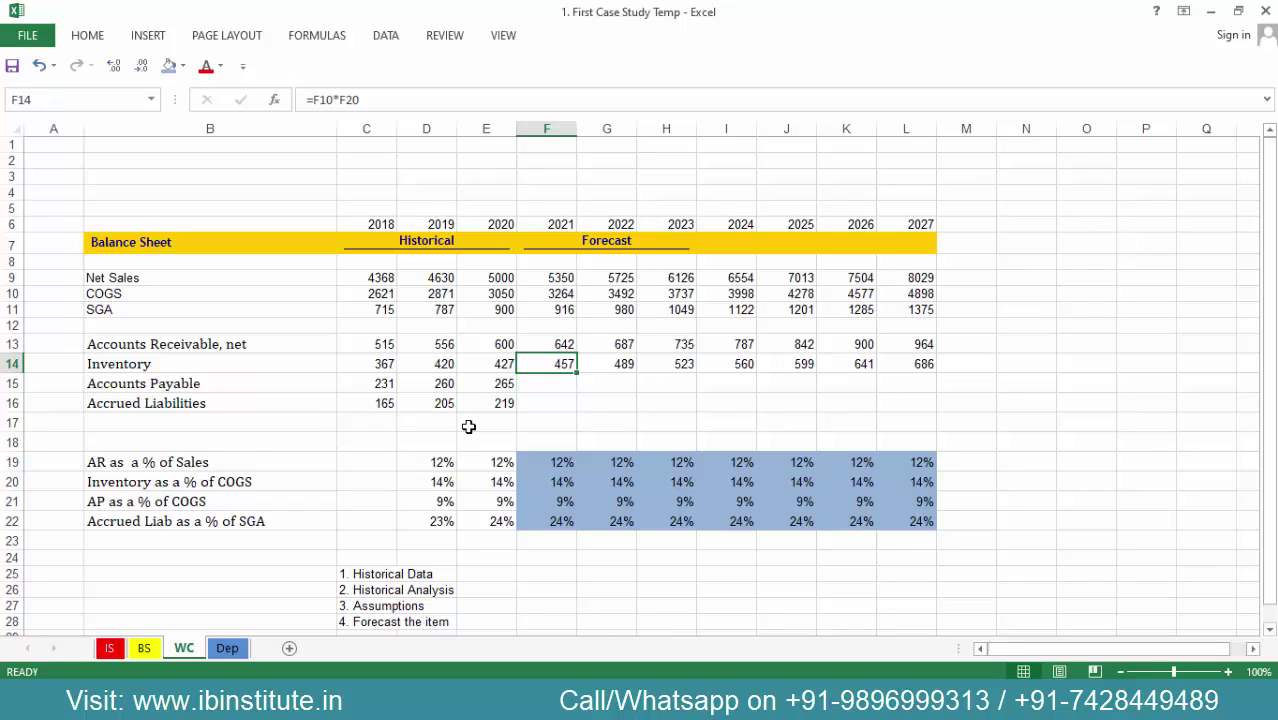
Forecast the 2021 Accounts Payable in F15 as COGS times the AP ratio with =F10*F21.
key(Down)
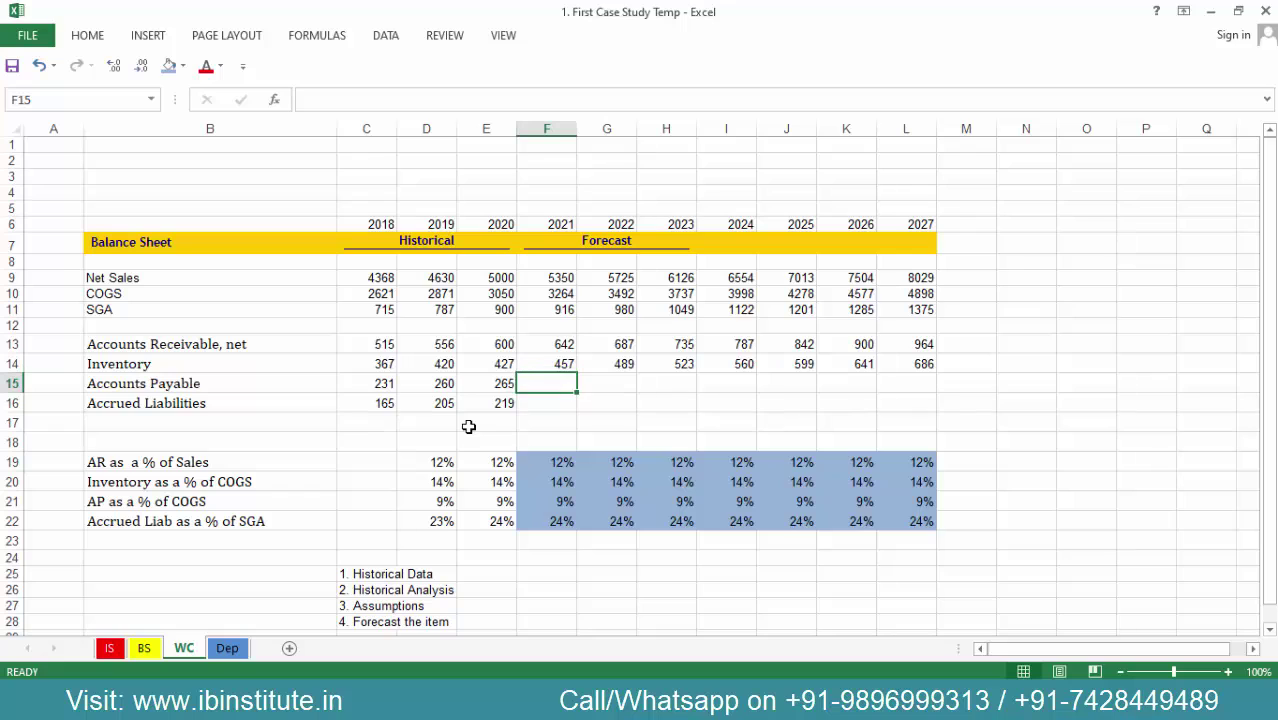
text(=)
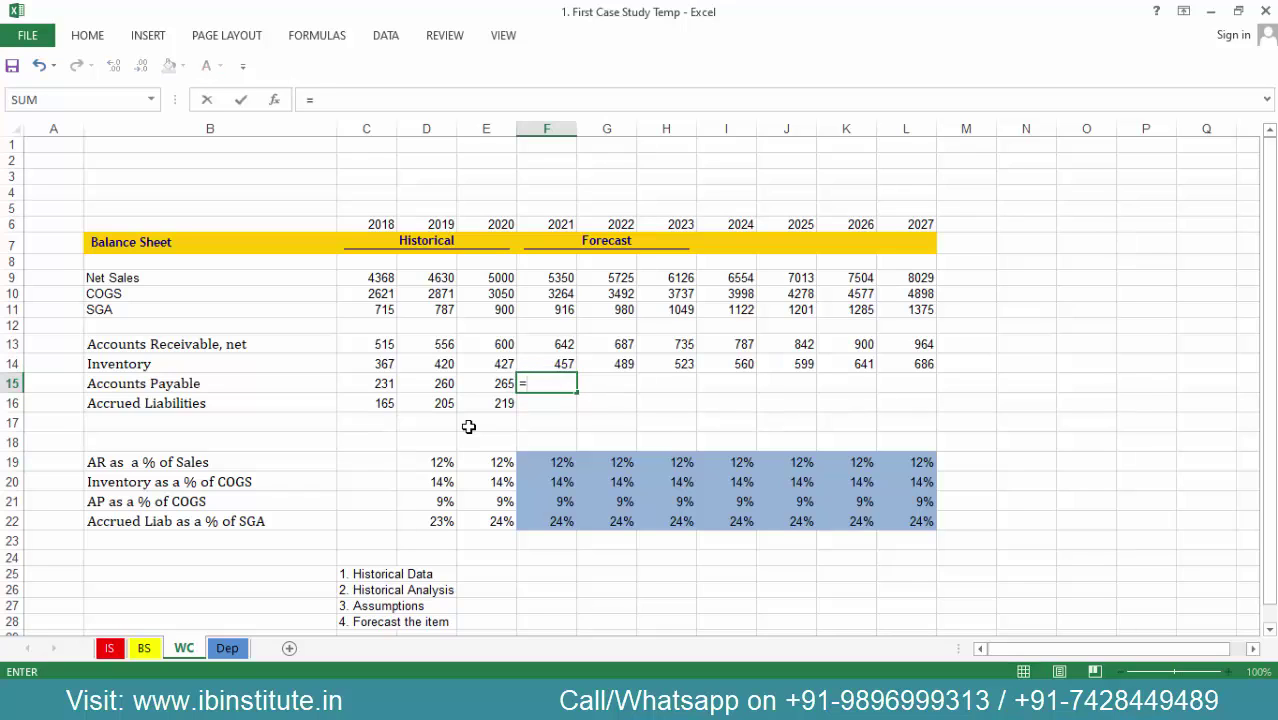
key(Up)
key(Up)
key(Up)
key(Up)
key(Up)
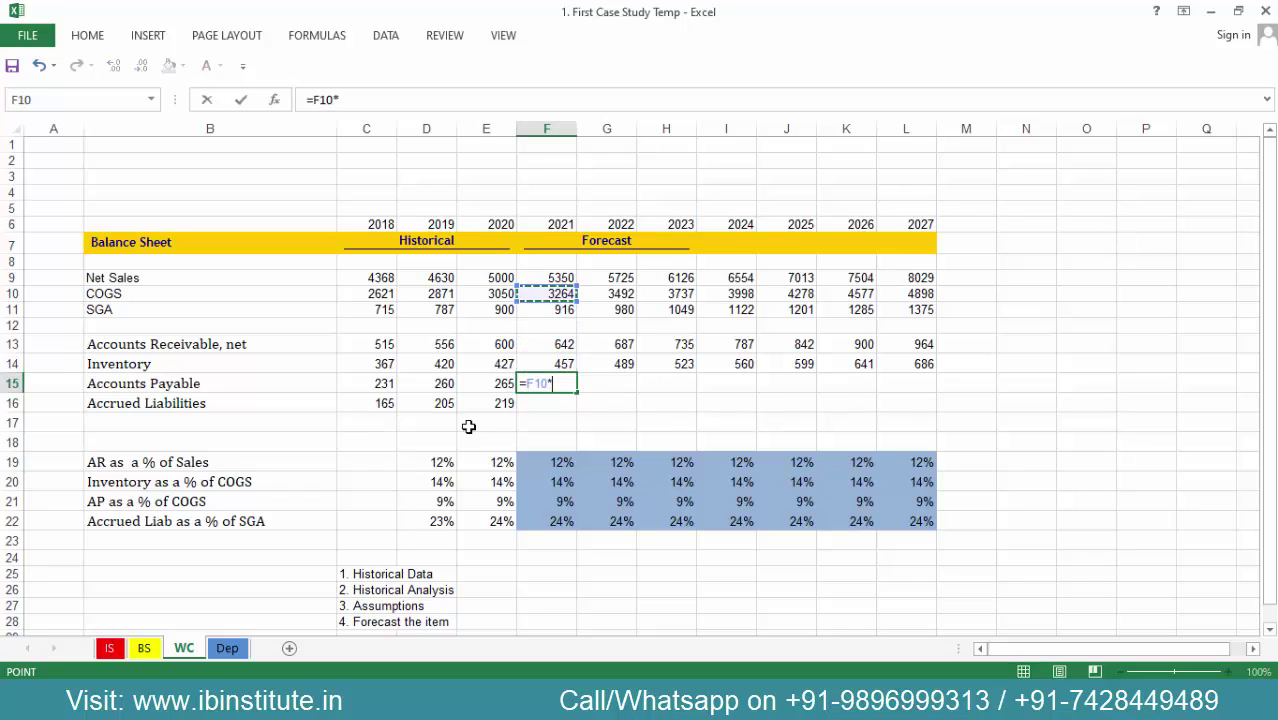
text(*)
key(Down)
key(Down)
key(Down)
key(Down)
key(Down)
key(Down)
key(Down)
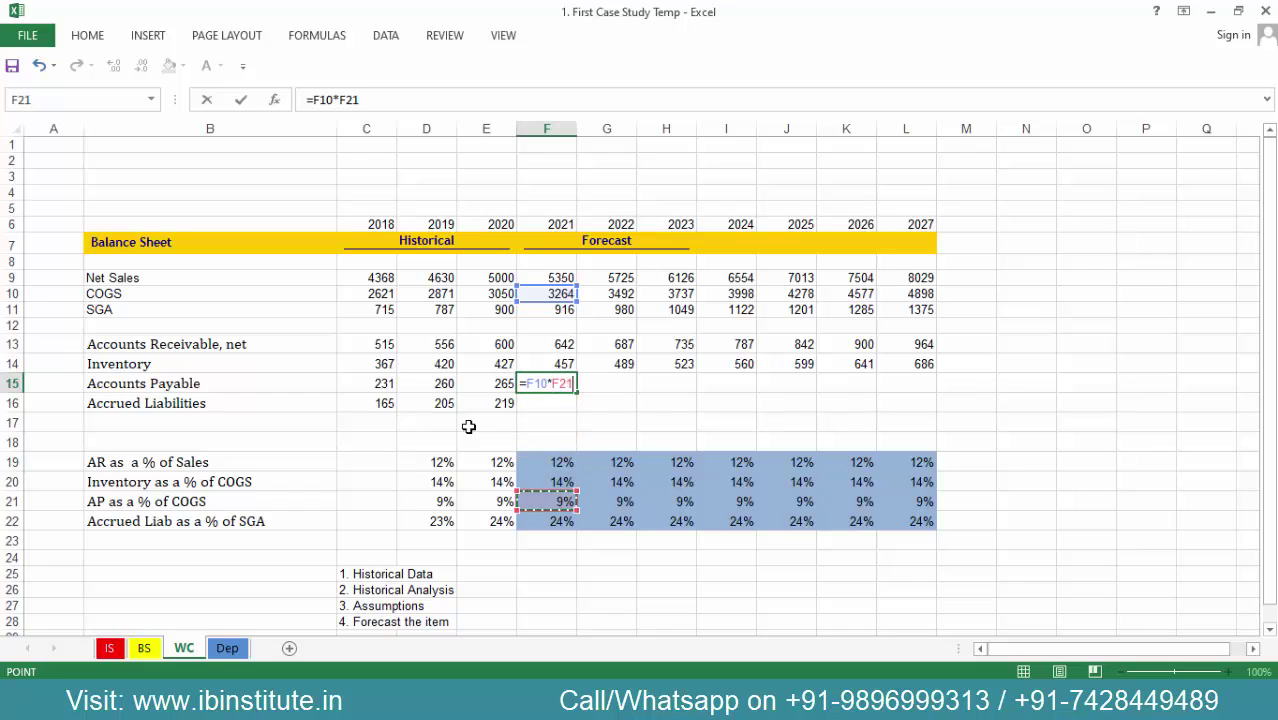
key(Up)
key(Return)
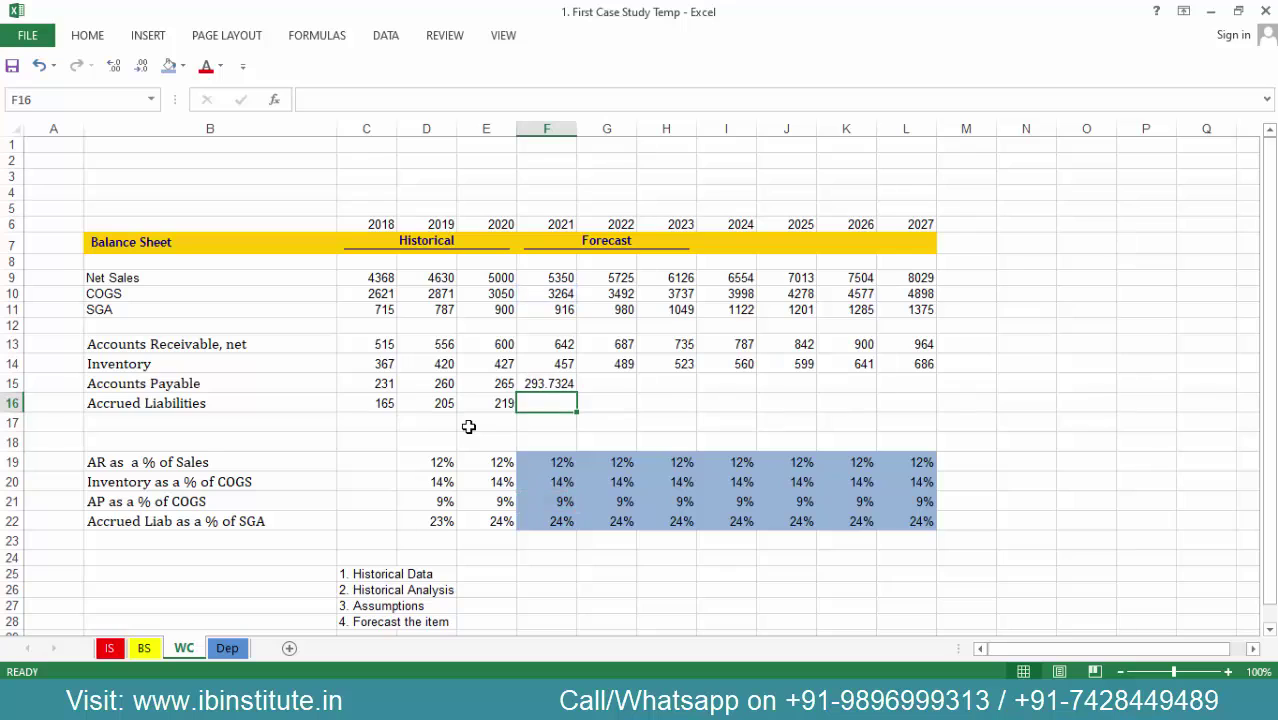
Forecast the 2021 Accrued Liabilities in F16 as SGA times the accrued liabilities ratio with =F11*F22.
text(=)
key(Up)
key(Up)
key(Up)
key(Up)
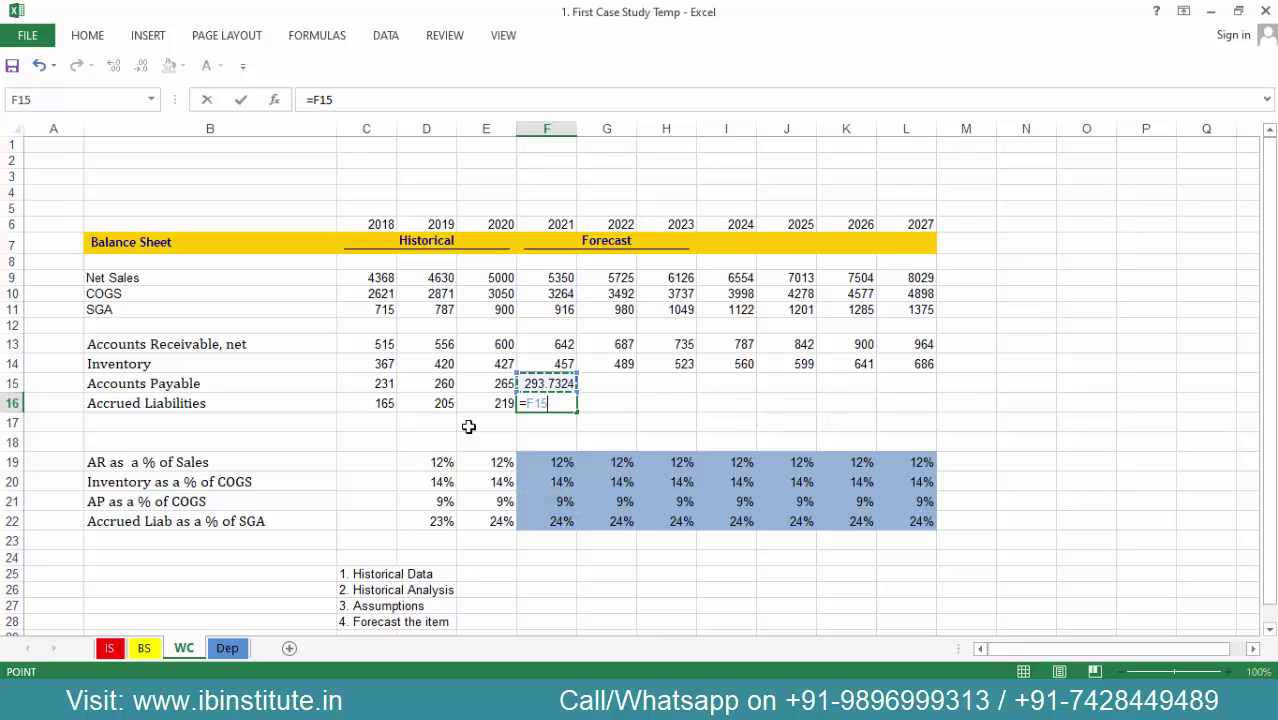
key(Up)
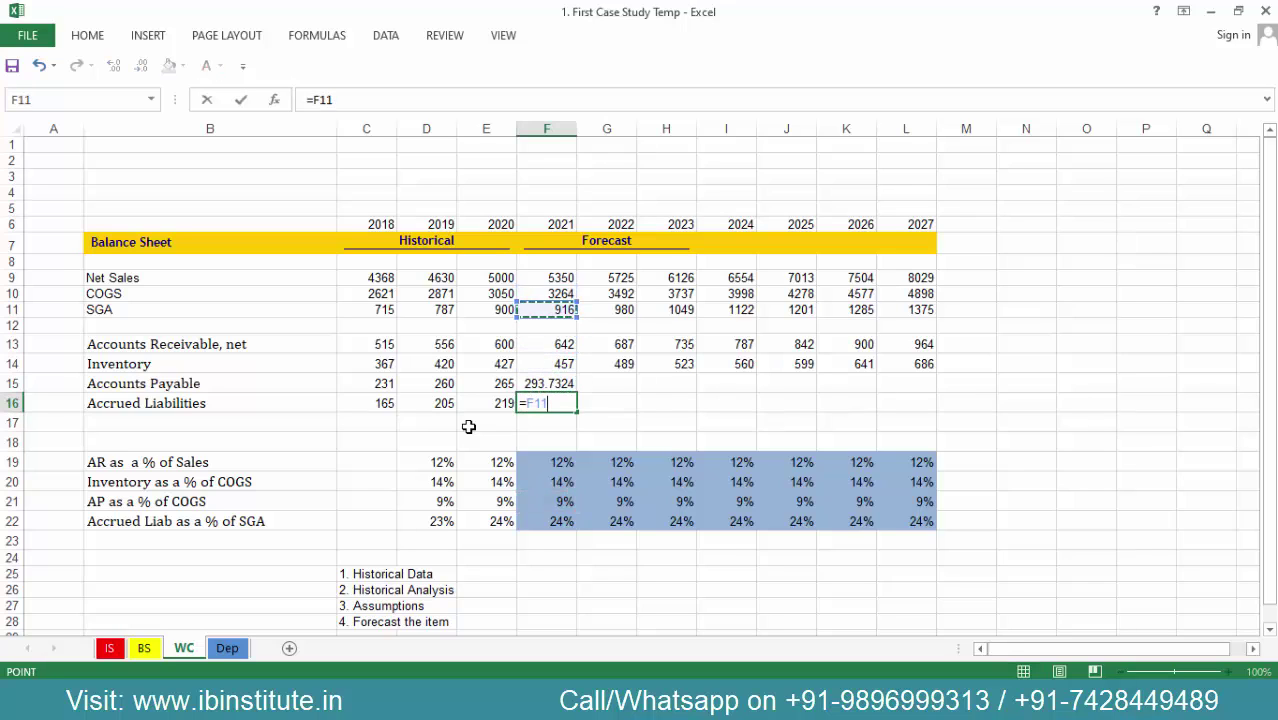
text(*)
key(Down)
key(Down)
key(Down)
key(Down)
key(Down)
key(Down)
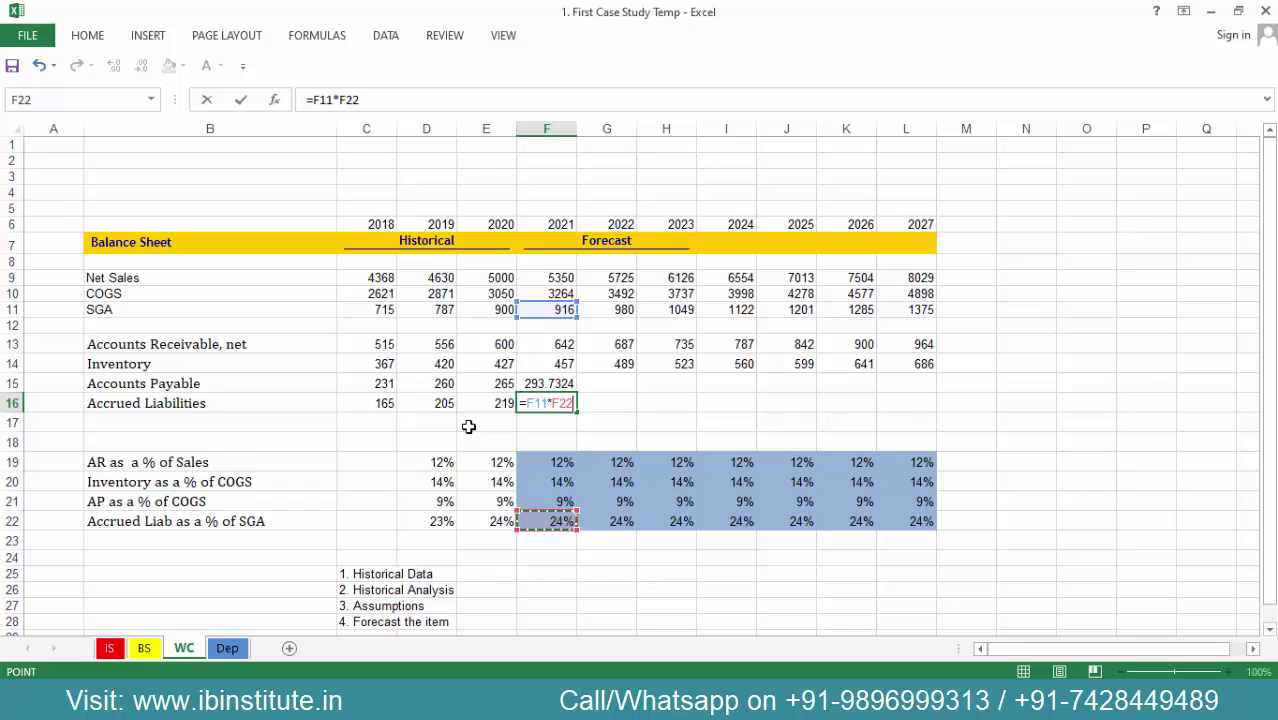
key(Return)
Fill the 2021 Accounts Payable and Accrued Liabilities formulas in F15:F16 across to 2027 in column L.
key(Up)
key(Up)
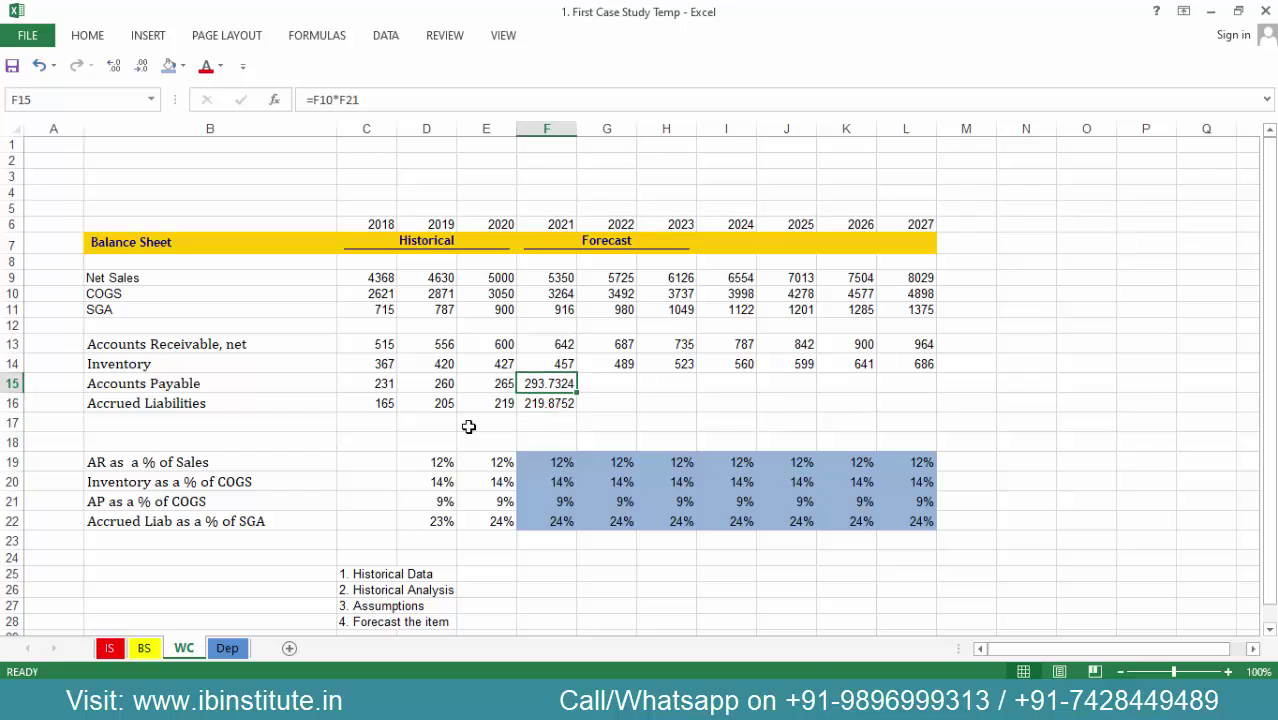
key(shift+Down)
key(shift+Down)
key(shift+Right)
key(shift+Right)
key(shift+Right)
key(shift+Right)
key(shift+Right)
key(shift+Up)
key(shift+Right)
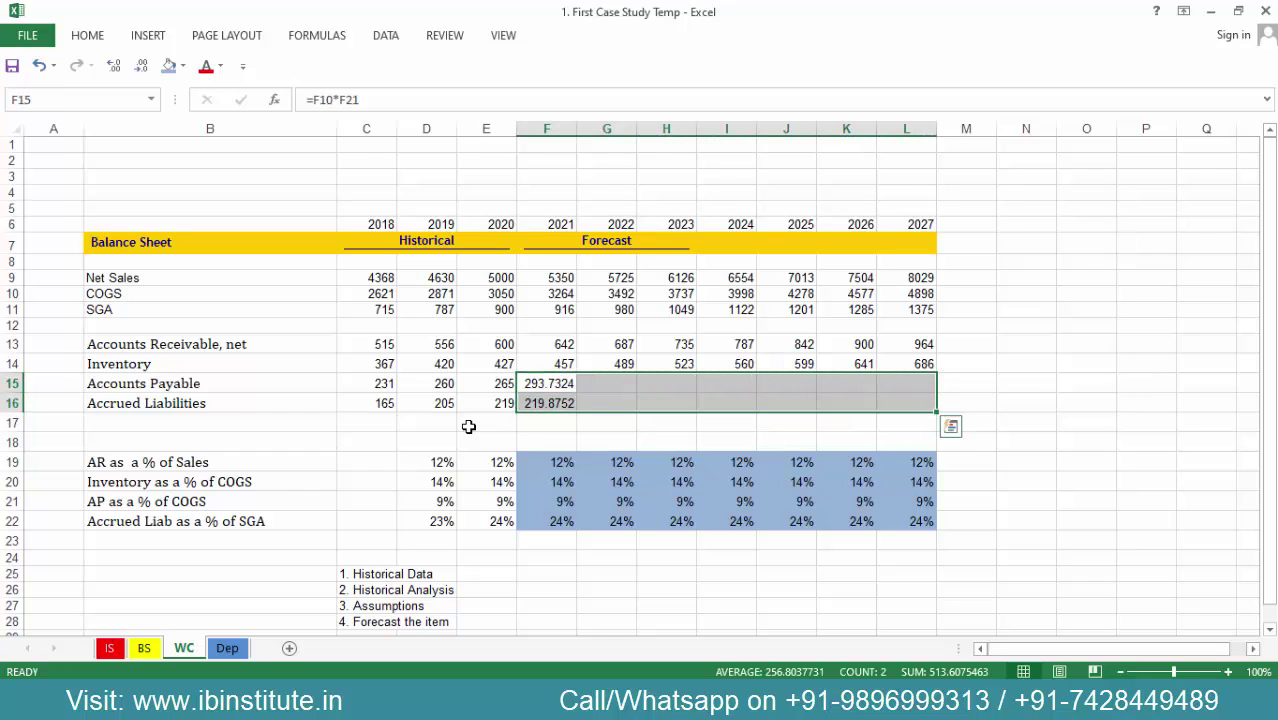
key(ctrl+r)
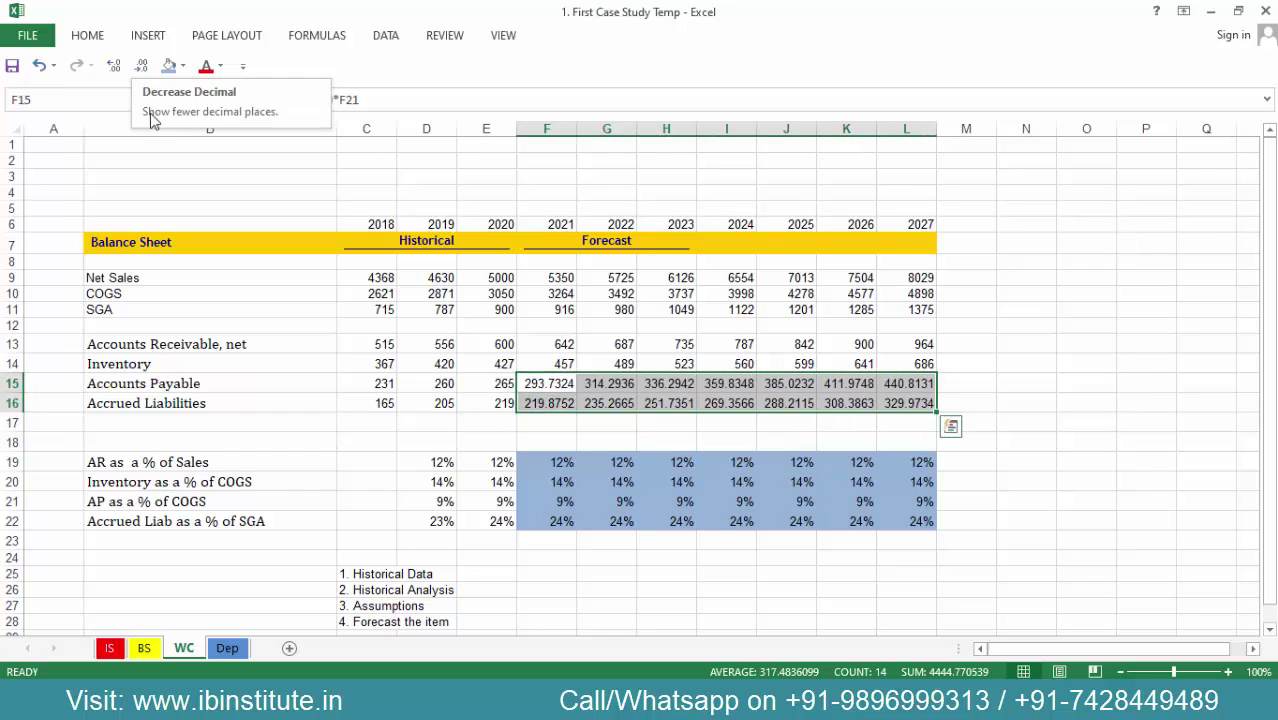
Show the Accounts Payable and Accrued Liabilities forecasts in F15:L16 without decimal places.
click(142, 68)
click(142, 72)
click(142, 72)
click(142, 72)
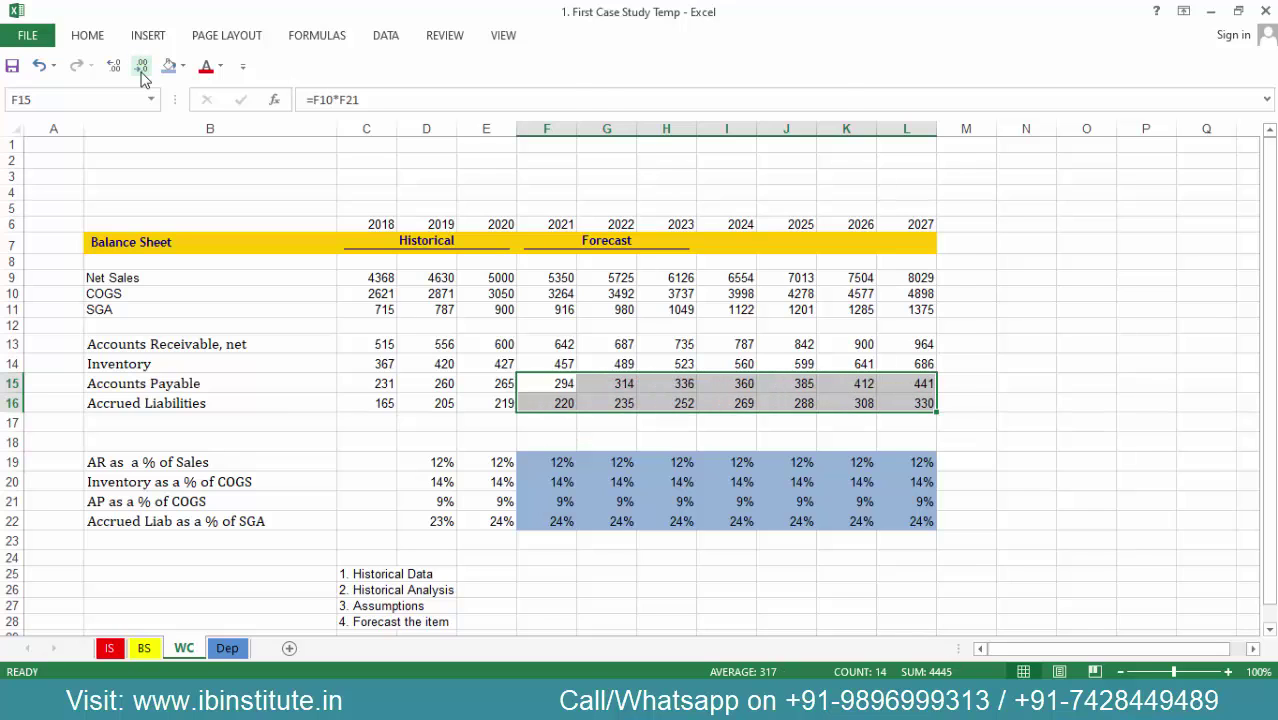
Review the 2021 to 2027 working capital forecasts in F13:L16.
key(Up)
key(Up)
key(shift+Right)
key(shift+Right)
key(shift+Right)
key(shift+Right)
key(shift+Right)
key(shift+Right)
key(shift+Down)
key(shift+Down)
key(shift+Down)
Review the ratio assumptions in F19:L22 that drive the working capital forecasts.
key(Down)
key(Down)
key(Down)
key(Down)
key(Down)
key(Down)
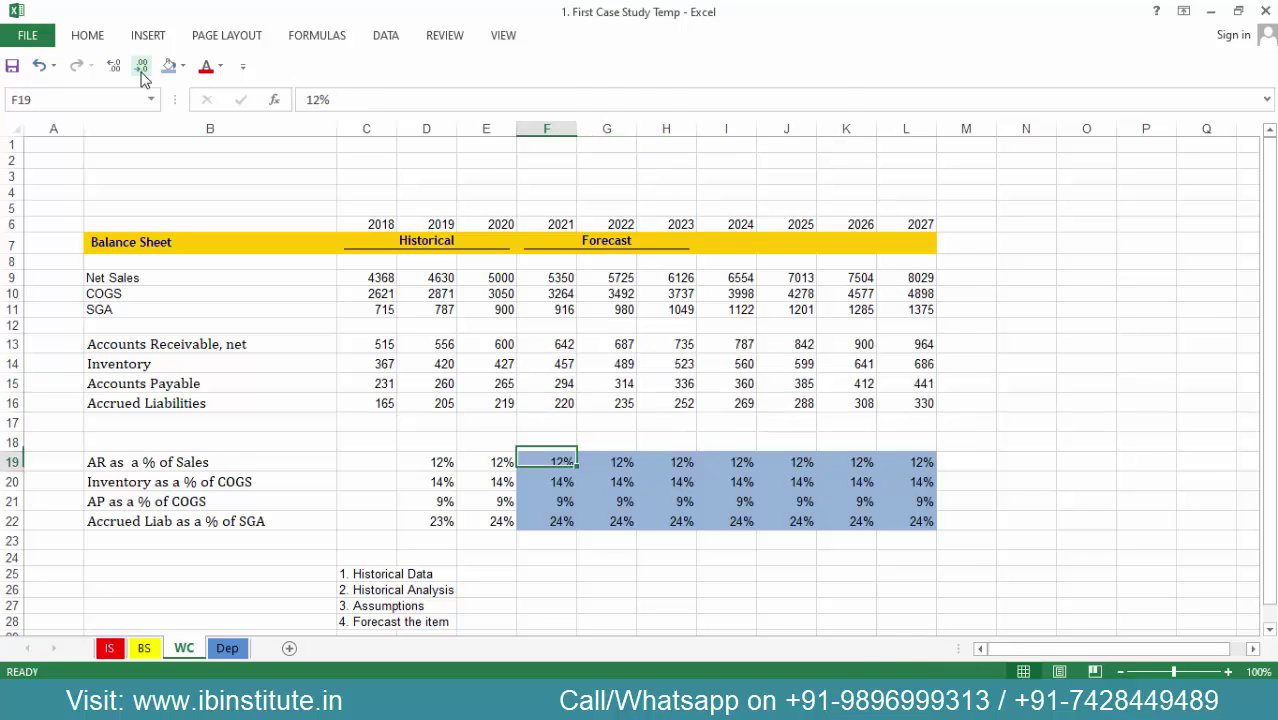
key(shift+Right)
key(shift+Right)
key(shift+Right)
key(shift+Right)
key(shift+Right)
key(shift+Right)
key(shift+Down)
key(shift+Down)
key(shift+Down)
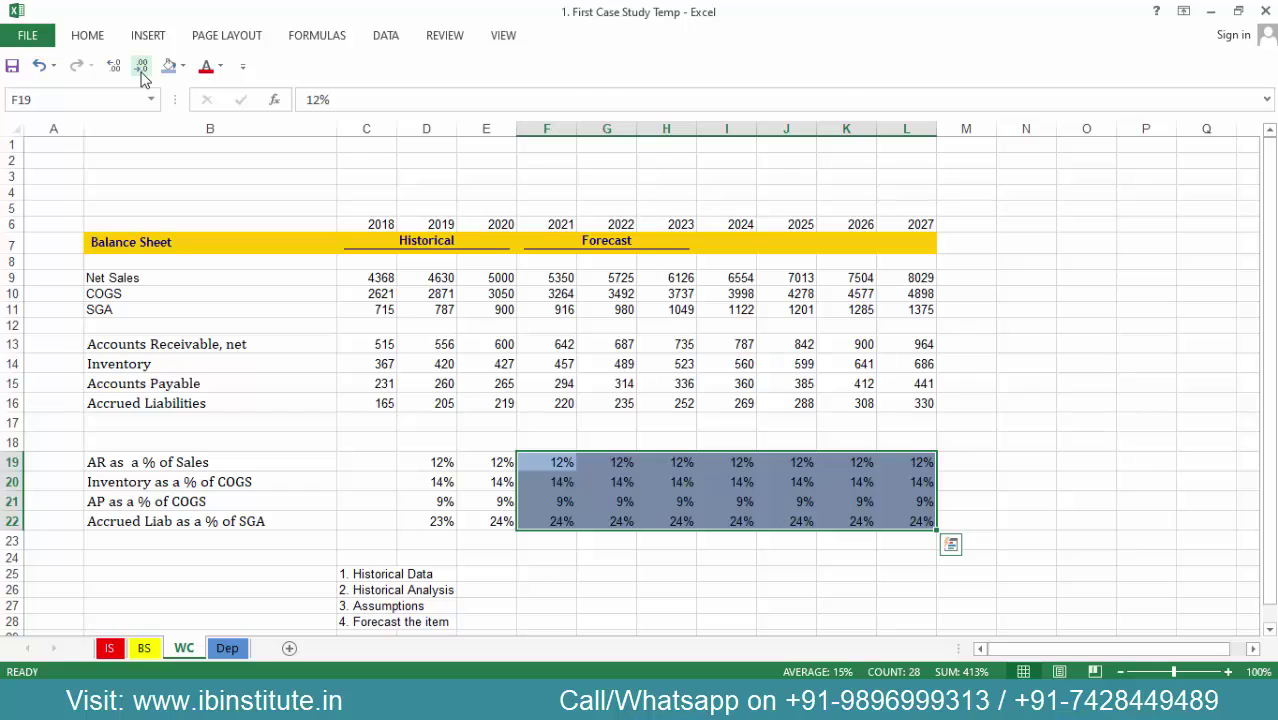
key(Up)
key(Down)
key(shift+Down)
key(shift+Down)
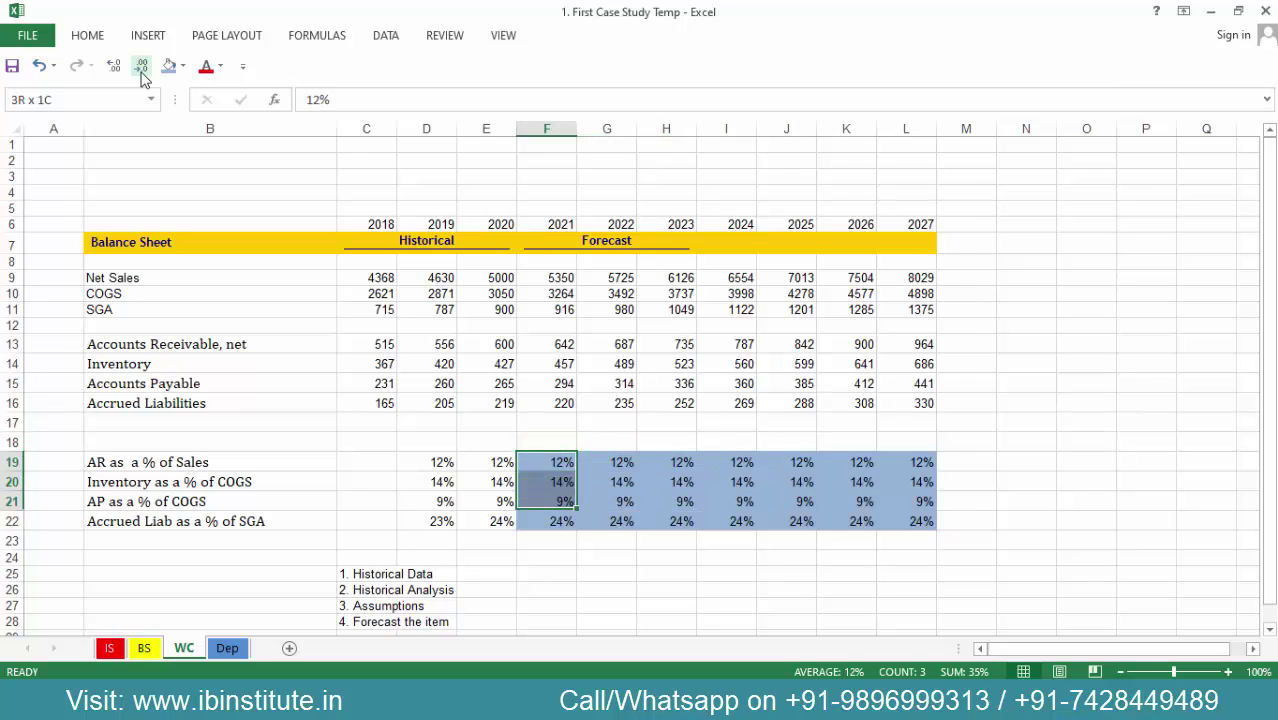
key(shift+Down)
key(ctrl+shift+Right)
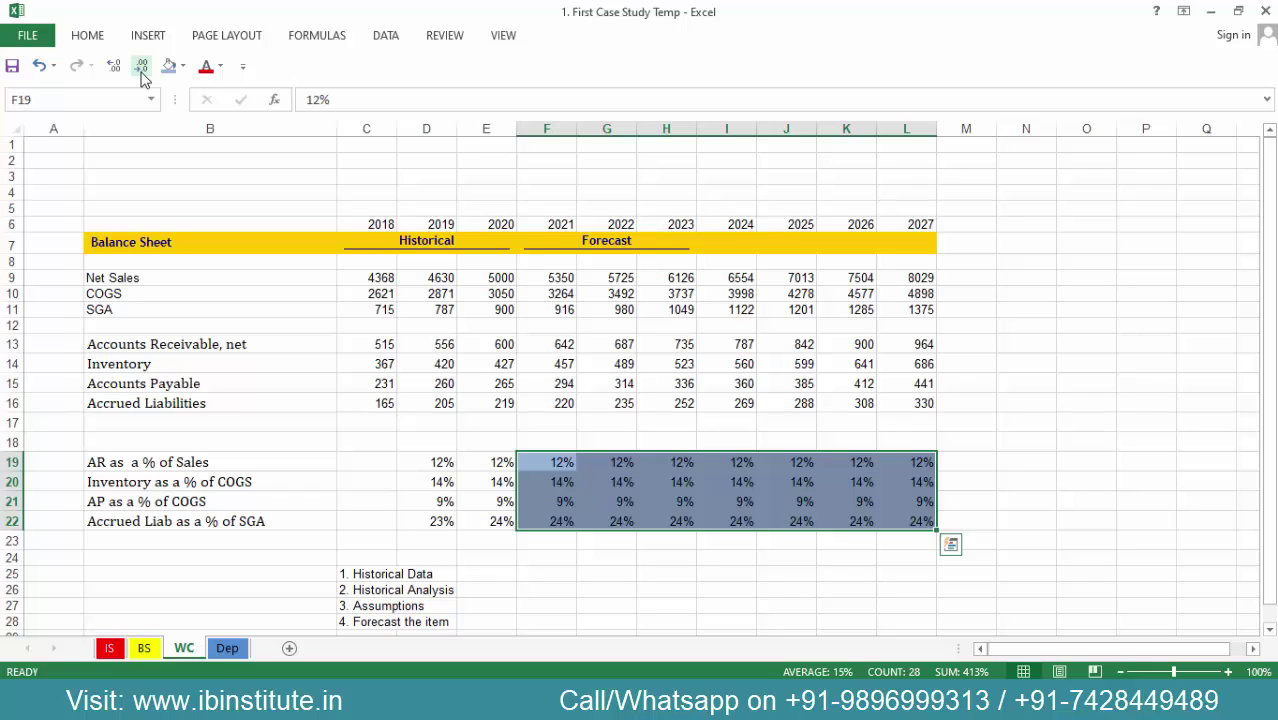
Check the source of the 2021 Net Sales figure in F9.
key(Up)
key(Up)
key(Up)
key(Up)
key(Up)
key(Up)
key(Up)
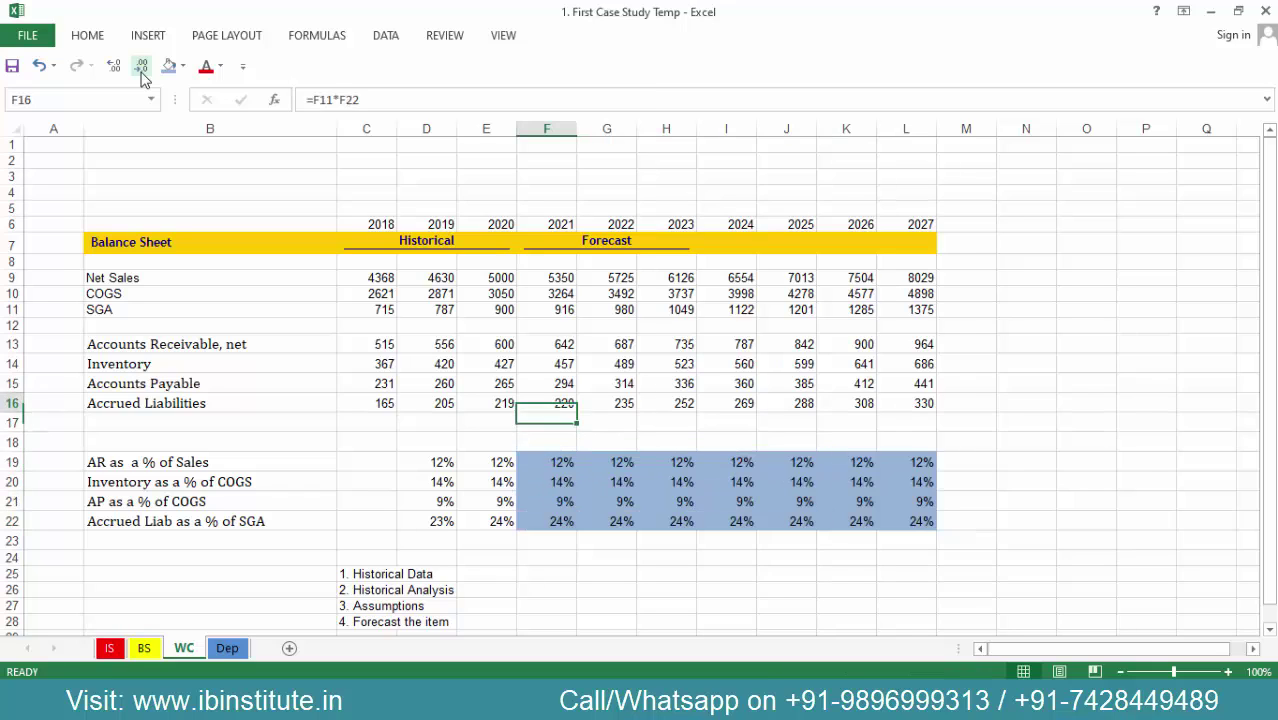
key(Up)
key(Up)
key(Up)
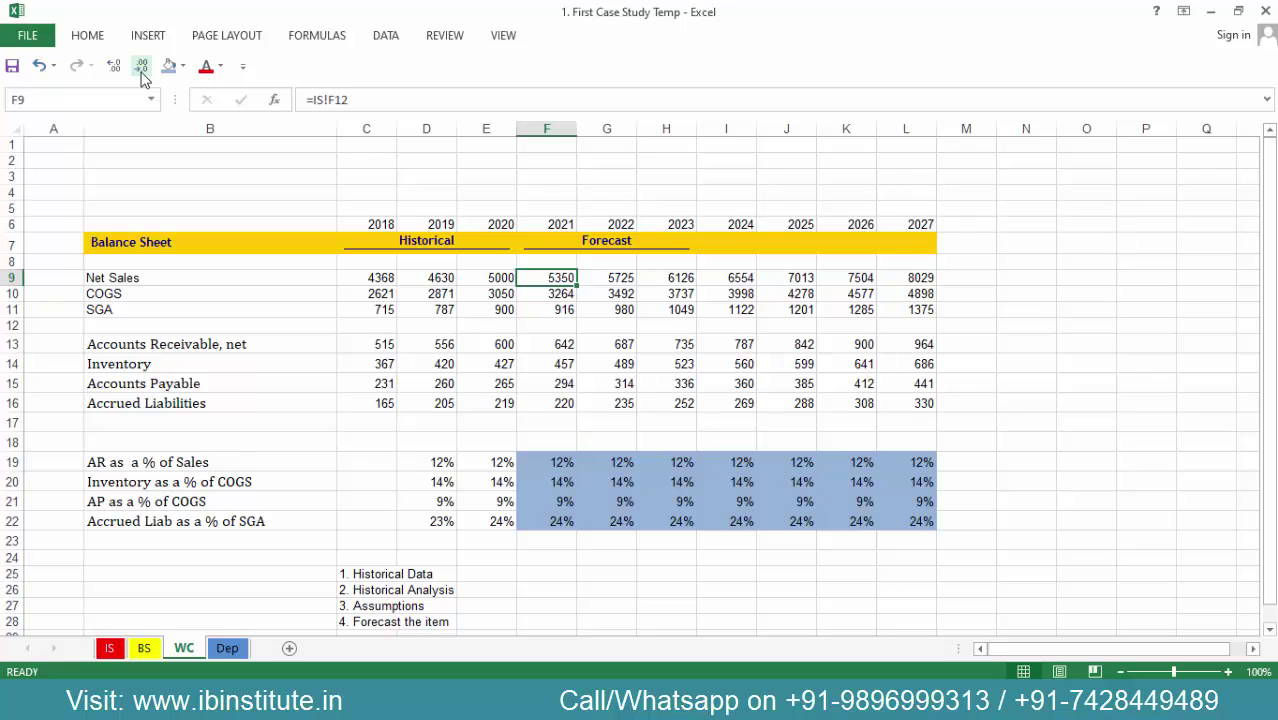
Return to the ratio assumptions for 2021 to 2027 and examine the whole block F19:L22 once more.
key(Down)
key(Down)
key(Down)
key(Down)
key(Down)
key(Down)
key(Down)
key(Down)
key(Down)
key(Down)
key(Down)
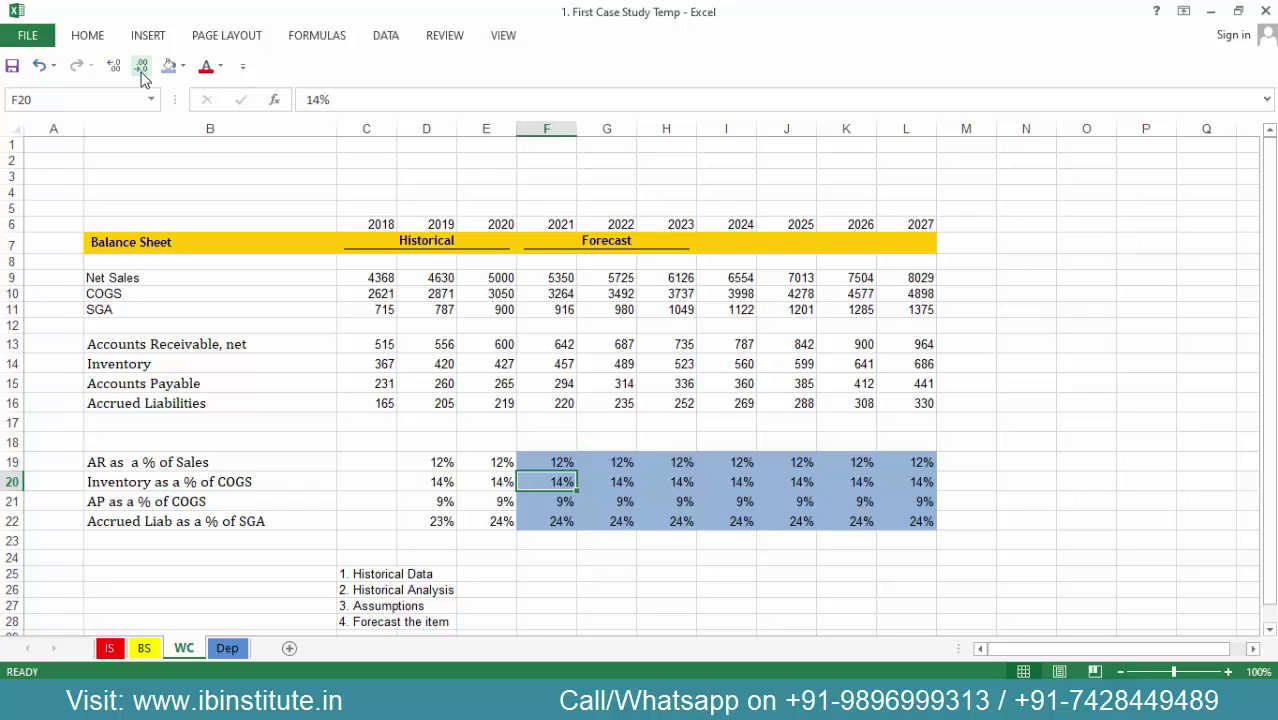
key(Up)
key(shift+Down)
key(shift+Down)
key(shift+Down)
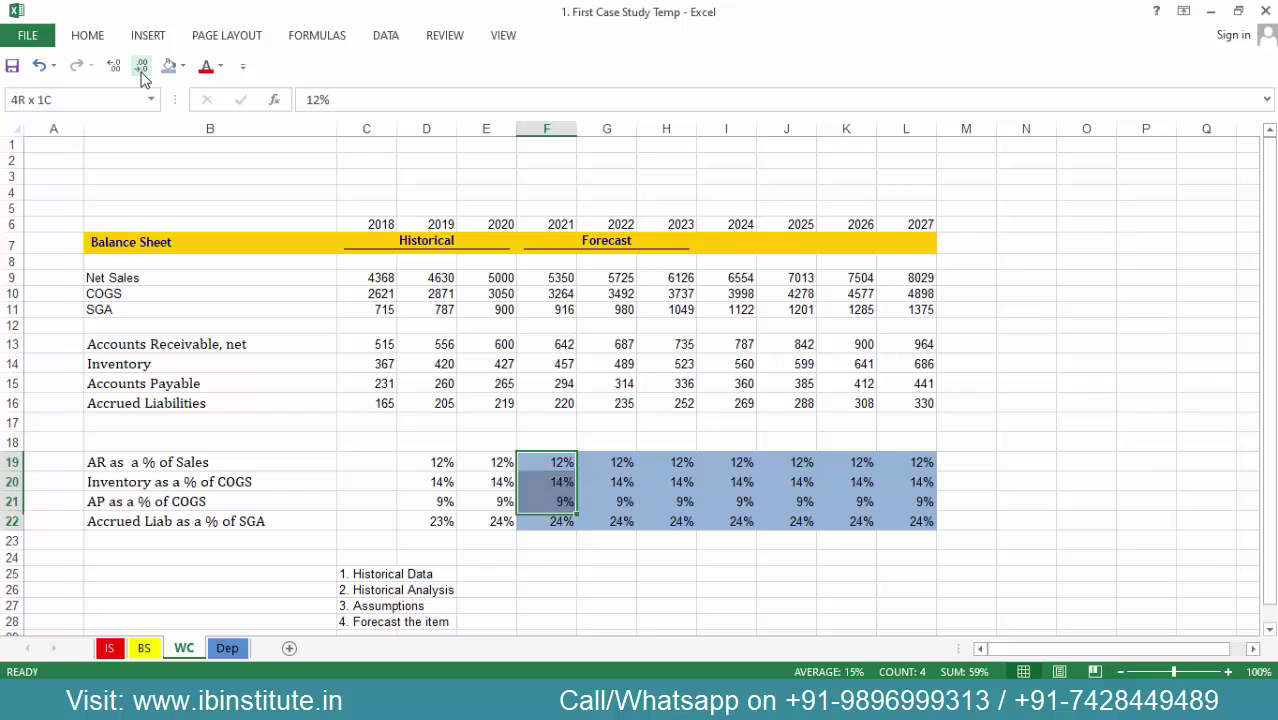
key(ctrl+shift+Right)
key(ctrl+v)
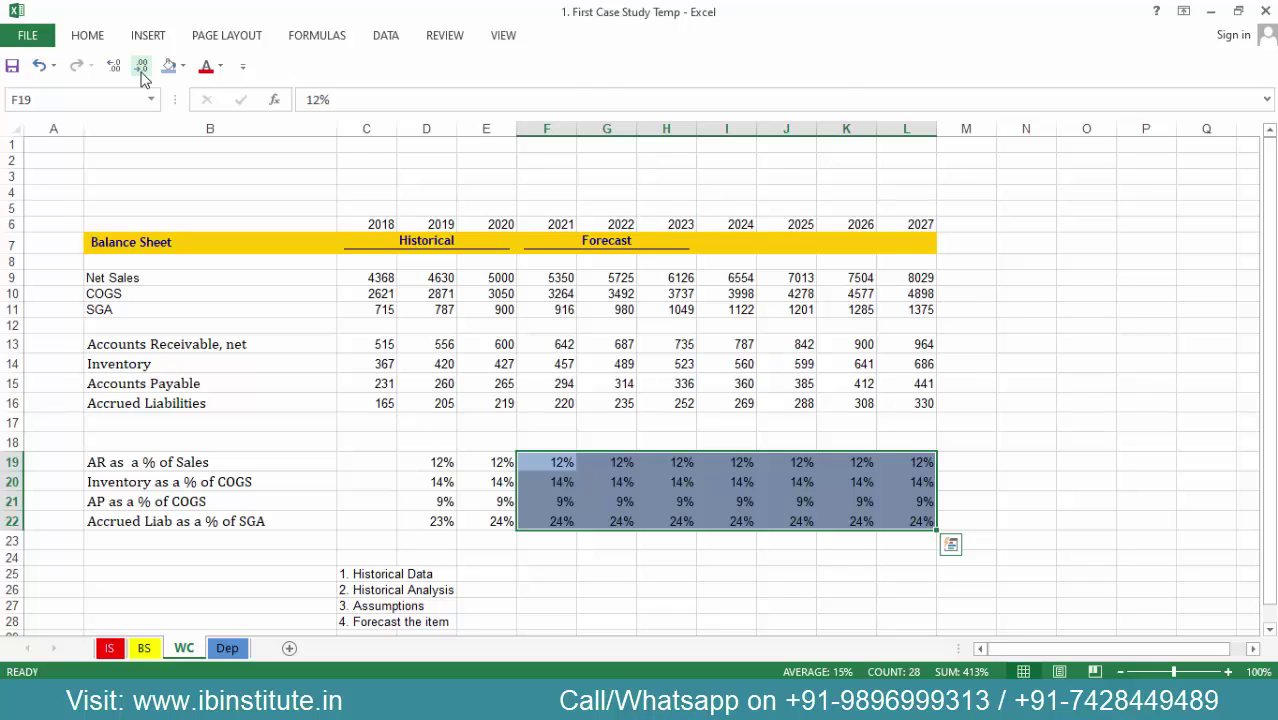
Examine the completed forecast block for receivables, inventory, payables and accrued liabilities in F13:L16.
key(Up)
key(Up)
key(Up)
key(Up)
key(Up)
key(Up)
key(shift+Down)
key(shift+Down)
key(shift+Down)
key(shift+Right)
key(shift+Right)
key(shift+Right)
key(shift+Right)
key(shift+Right)
key(shift+Right)
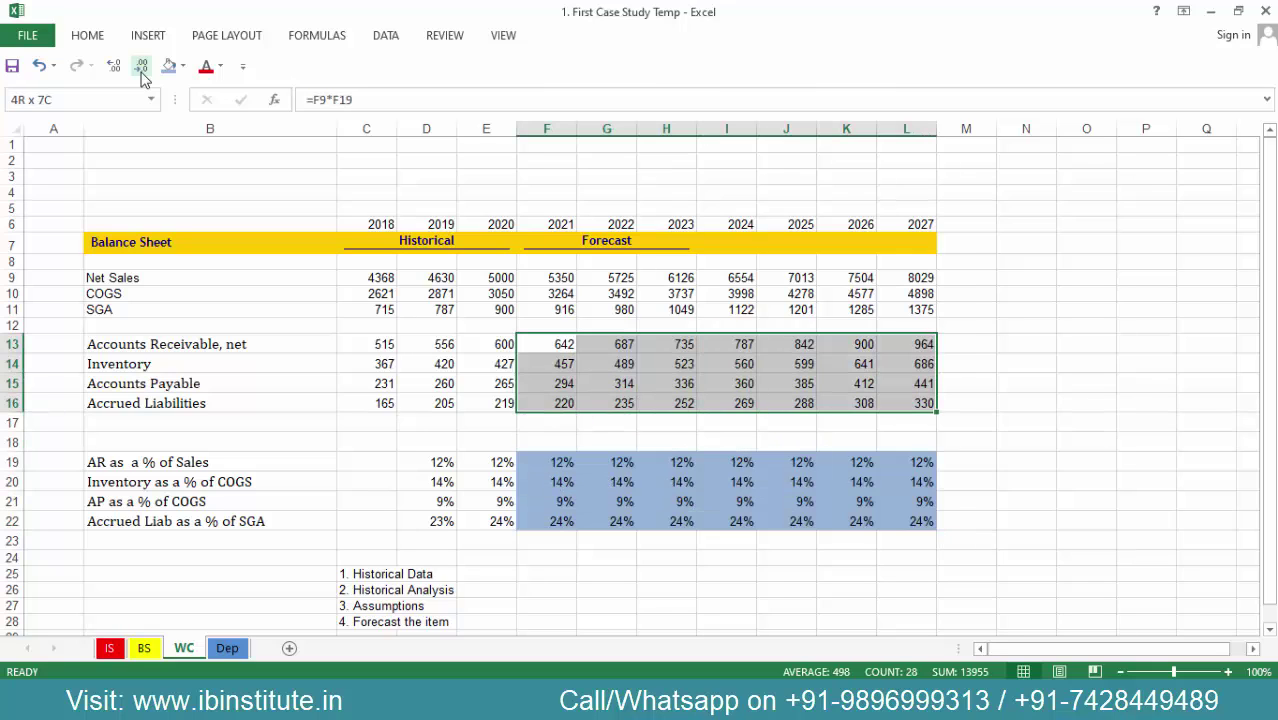
Copy the Accounts Receivable and Inventory forecasts for 2021 to 2027 in F13:L14.
key(shift+Up)
key(shift+Up)
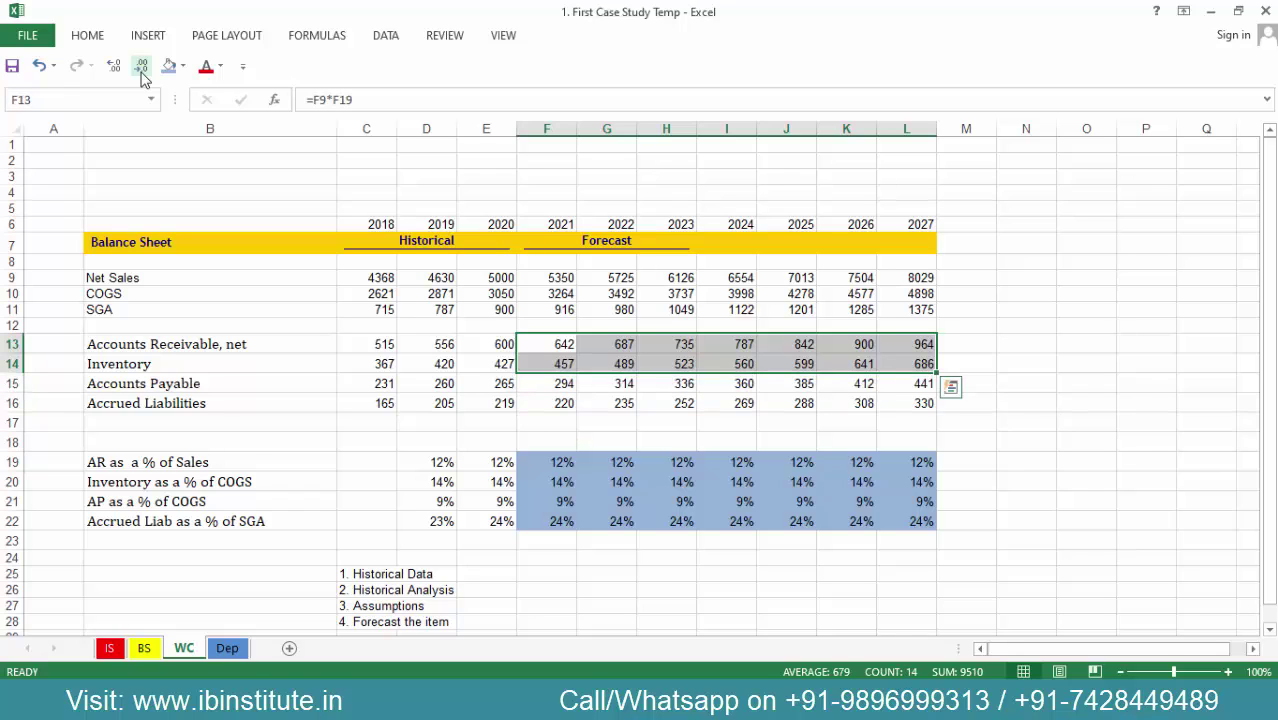
key(ctrl+q)
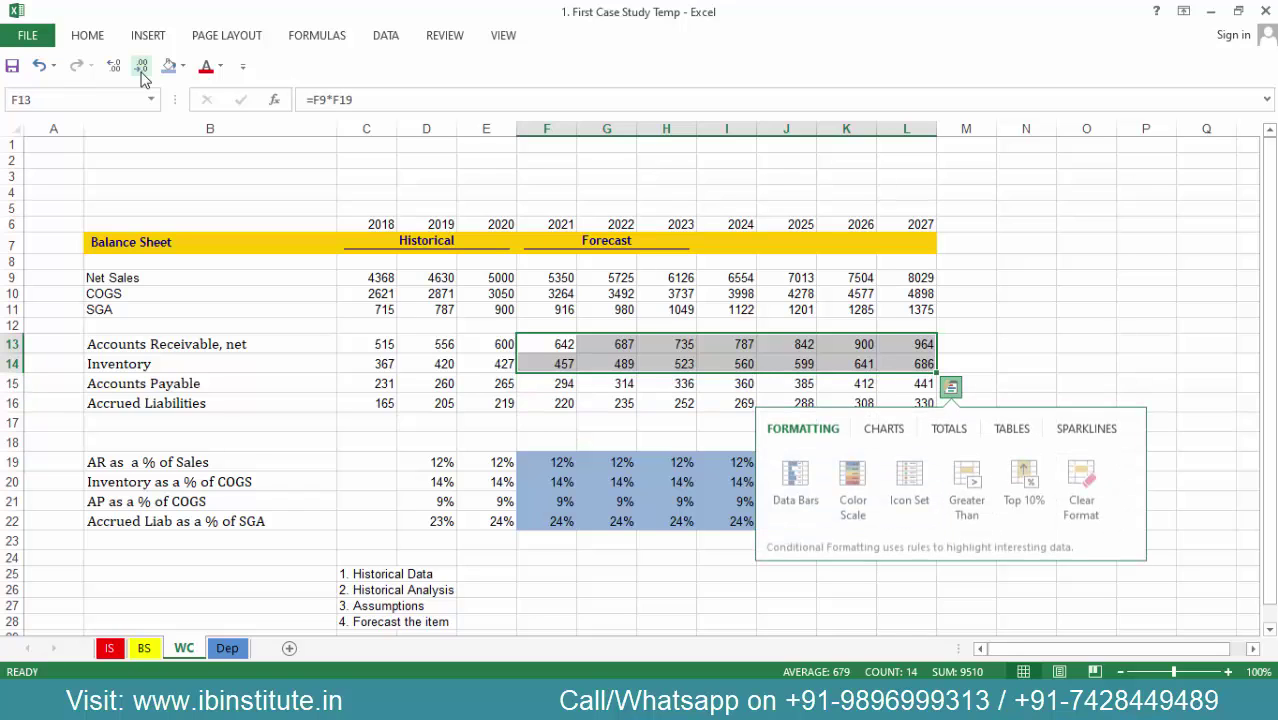
key(Escape)
key(ctrl+c)
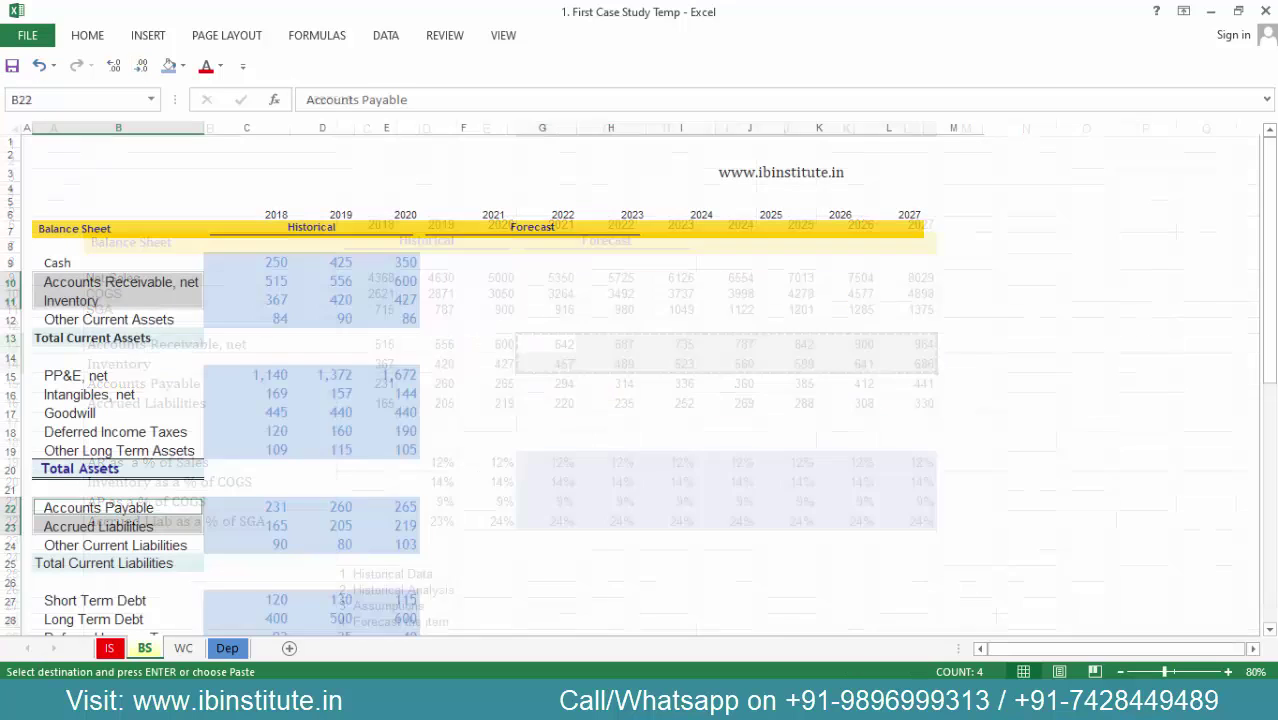
On the BS sheet, paste the copied receivable and inventory forecasts as links, starting at the 2021 Accounts Receivable cell F10.
key(ctrl+Page_Up)
click(322, 507)
key(Right)
key(Right)
key(Right)
key(Left)
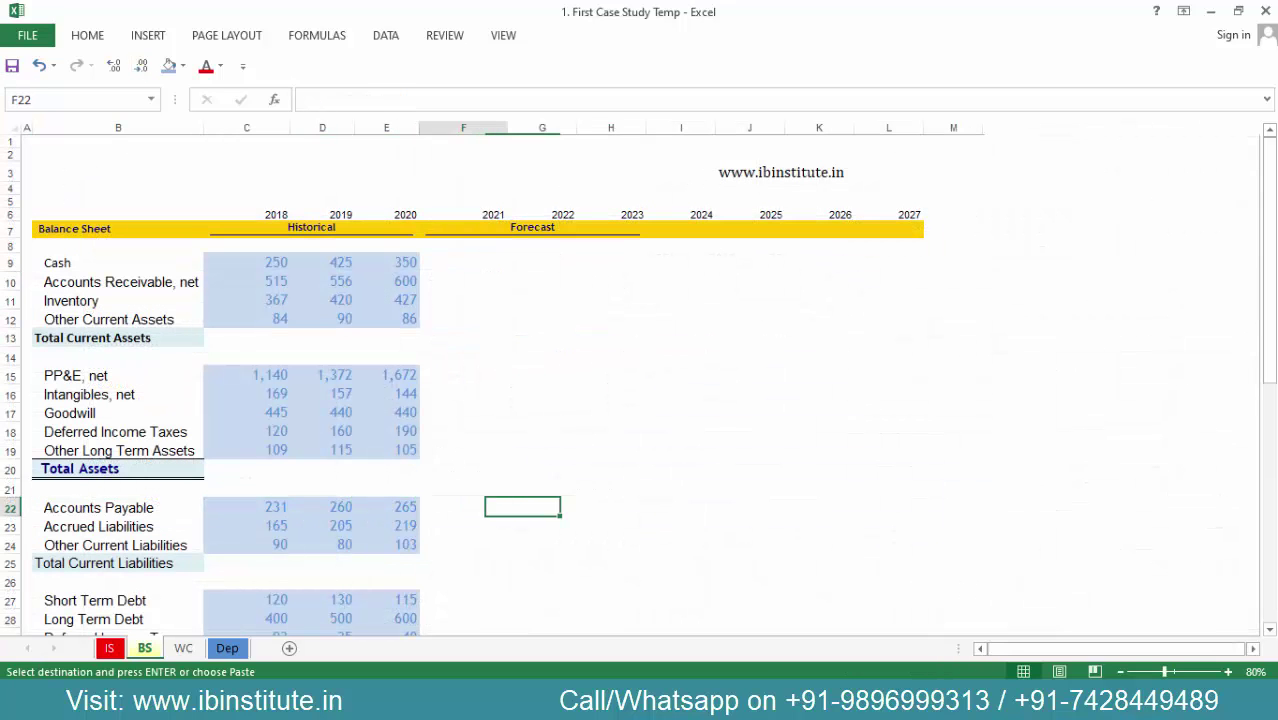
key(Up)
key(Up)
key(Up)
key(Up)
key(Up)
key(Up)
key(Up)
key(Up)
key(Up)
key(Up)
key(Up)
key(Up)
key(Up)
key(Up)
key(Up)
key(Down)
key(Down)
key(Down)
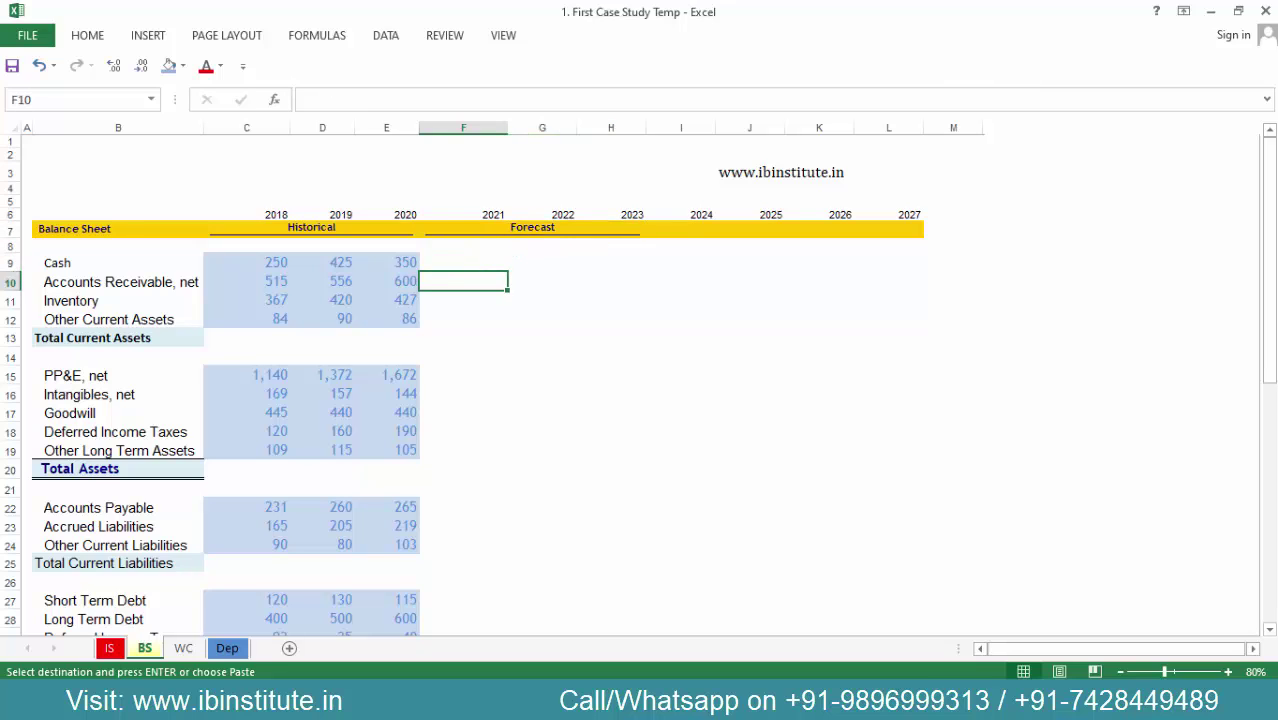
key(alt)
key(e)
key(s)
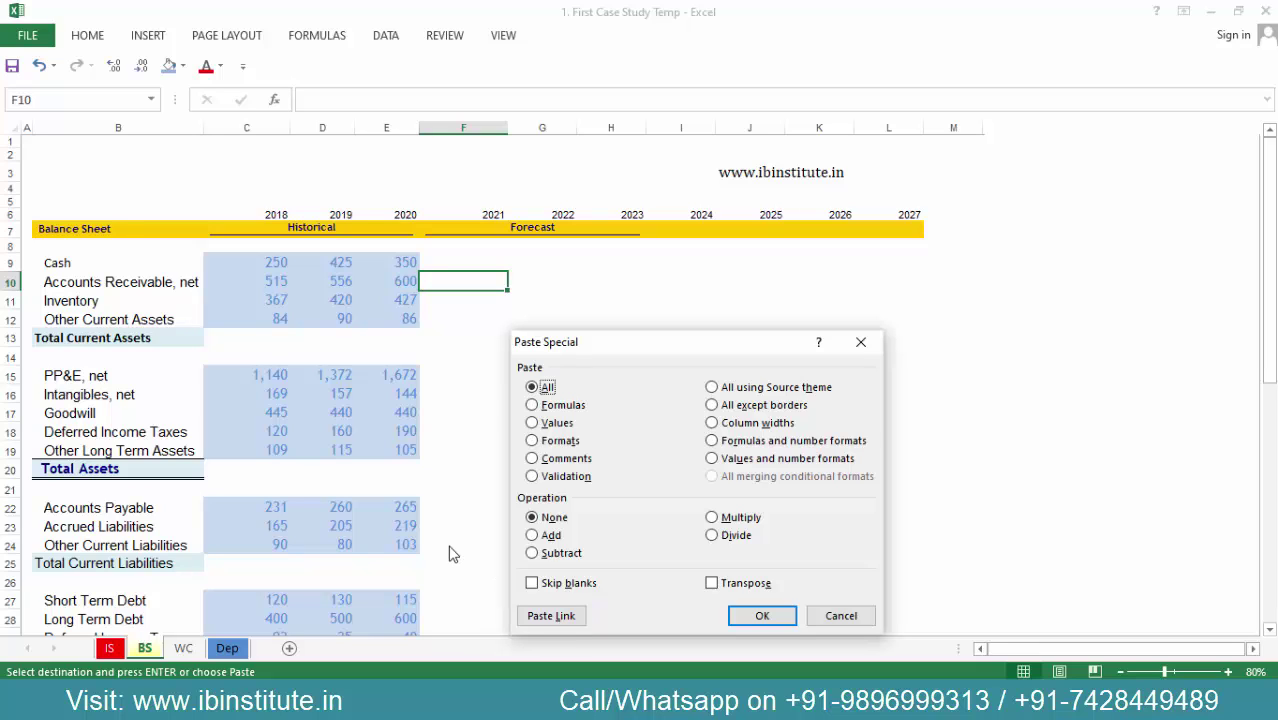
key(alt+l)
Link the 2021 Accounts Payable cell F22 of the balance sheet to the working capital forecast with =WC!F15.
key(Down)
key(Down)
key(Down)
key(Down)
key(Down)
key(Down)
key(Down)
key(Down)
key(Down)
key(Down)
key(Down)
key(Down)
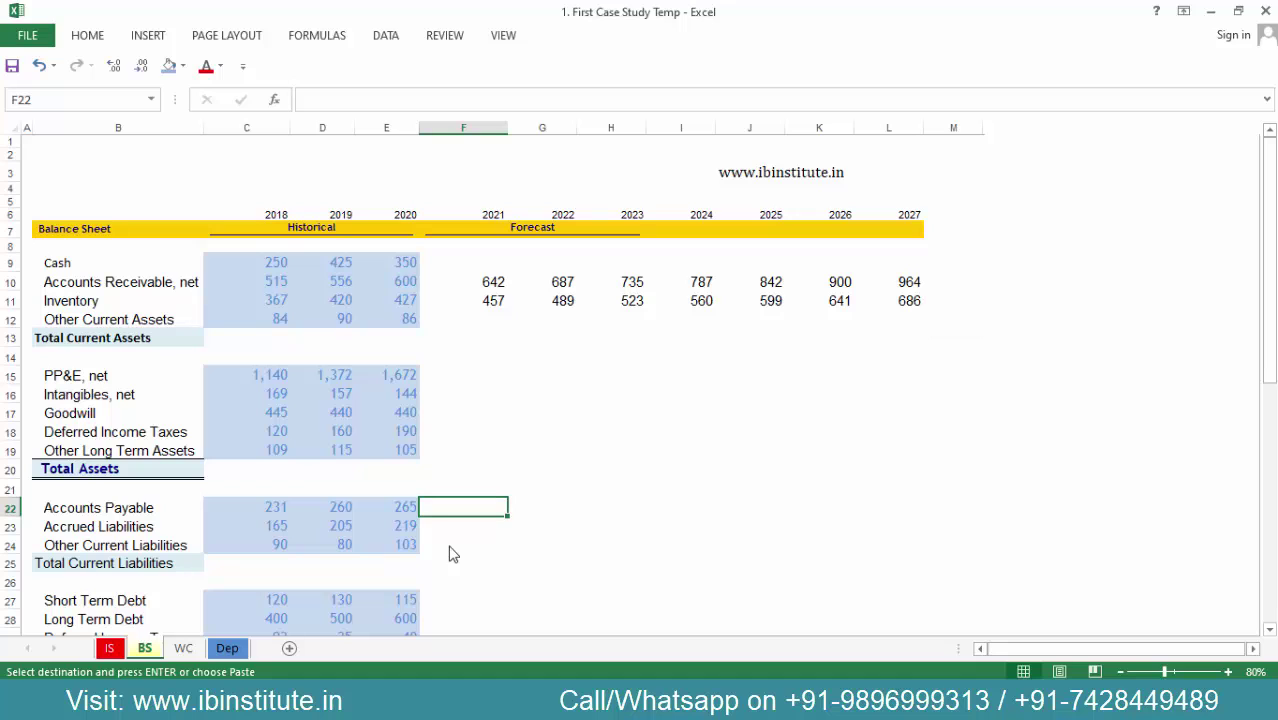
text(=)
key(ctrl+Page_Down)
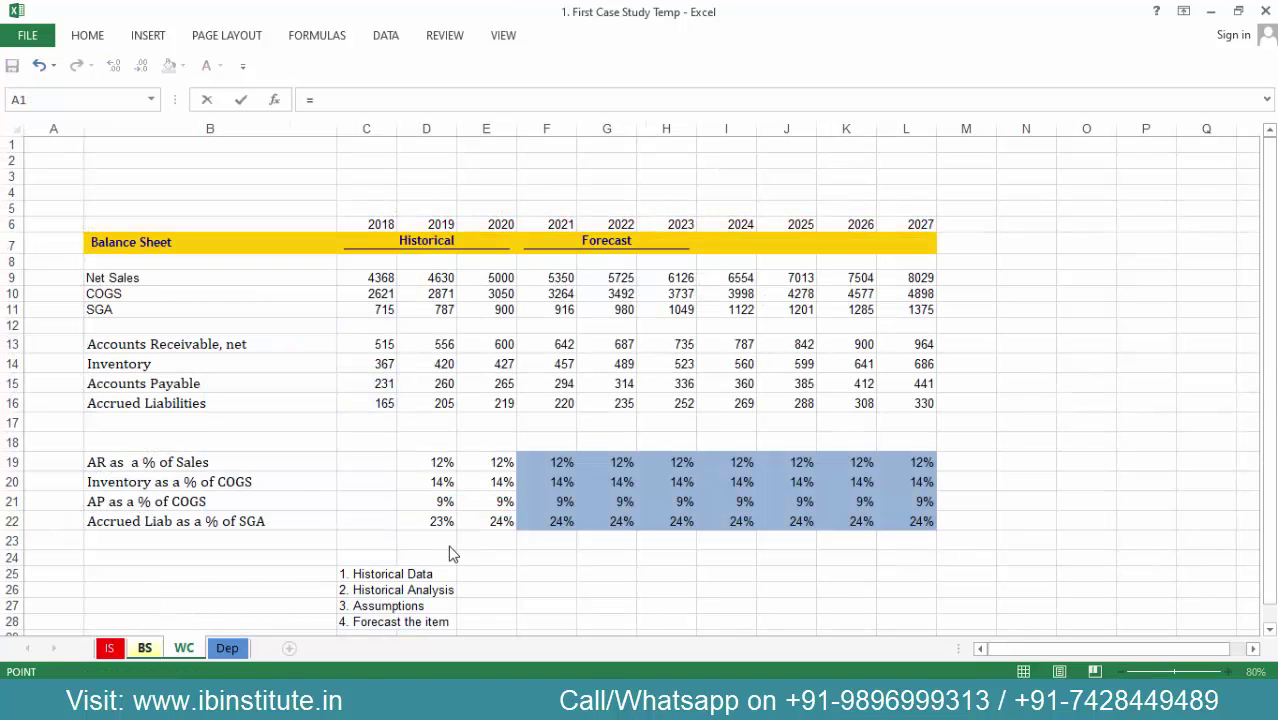
click(550, 383)
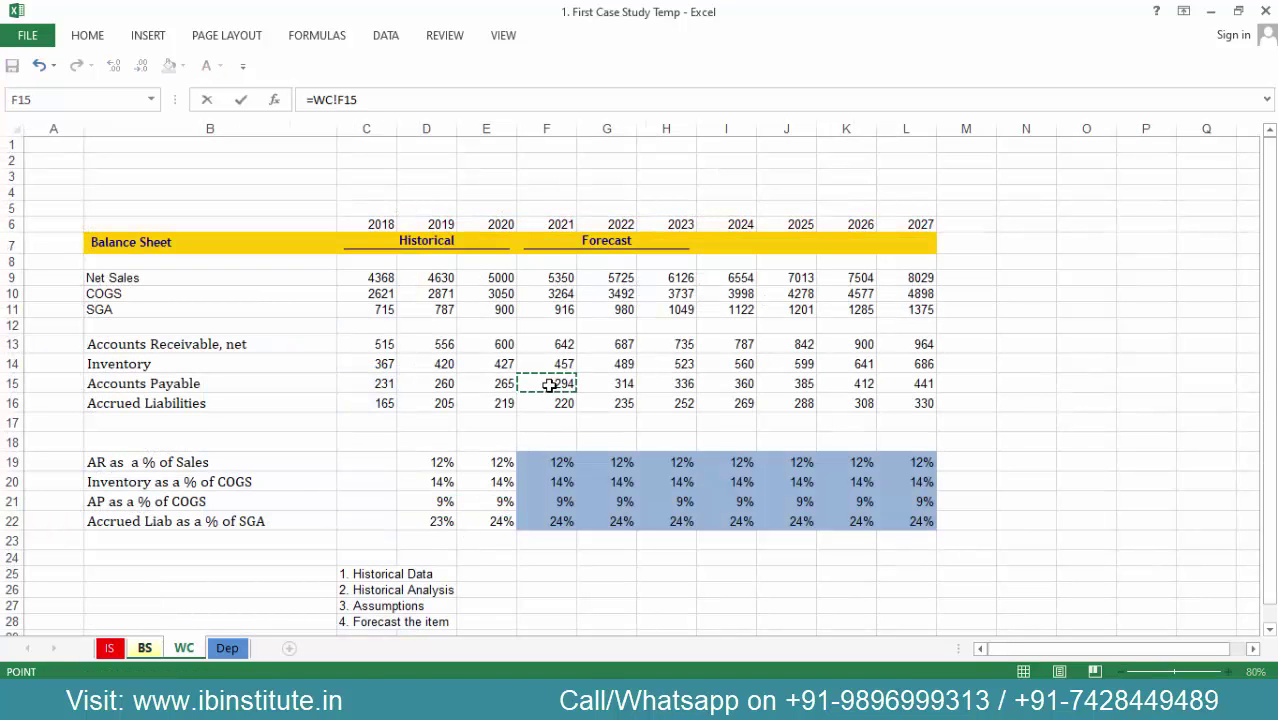
key(Return)
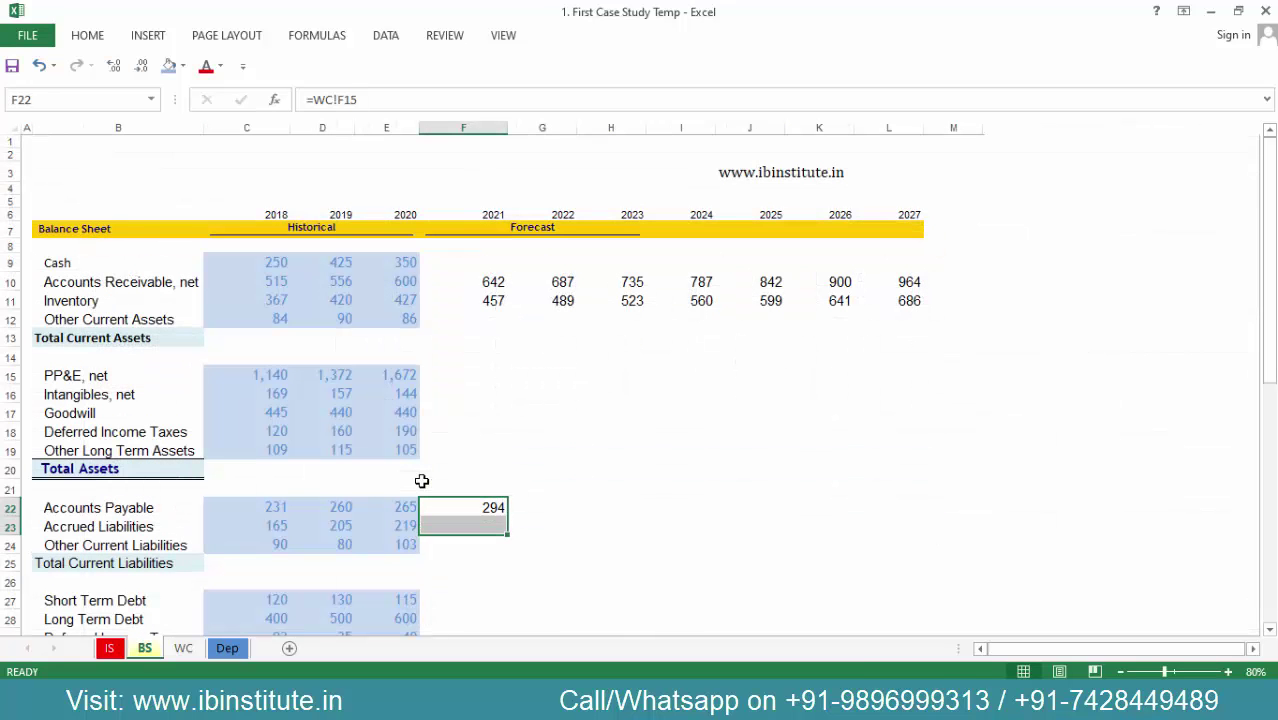
Extend the Accounts Payable link down to Accrued Liabilities and across to 2027, filling F22:L23.
drag(463, 526, 888, 526)
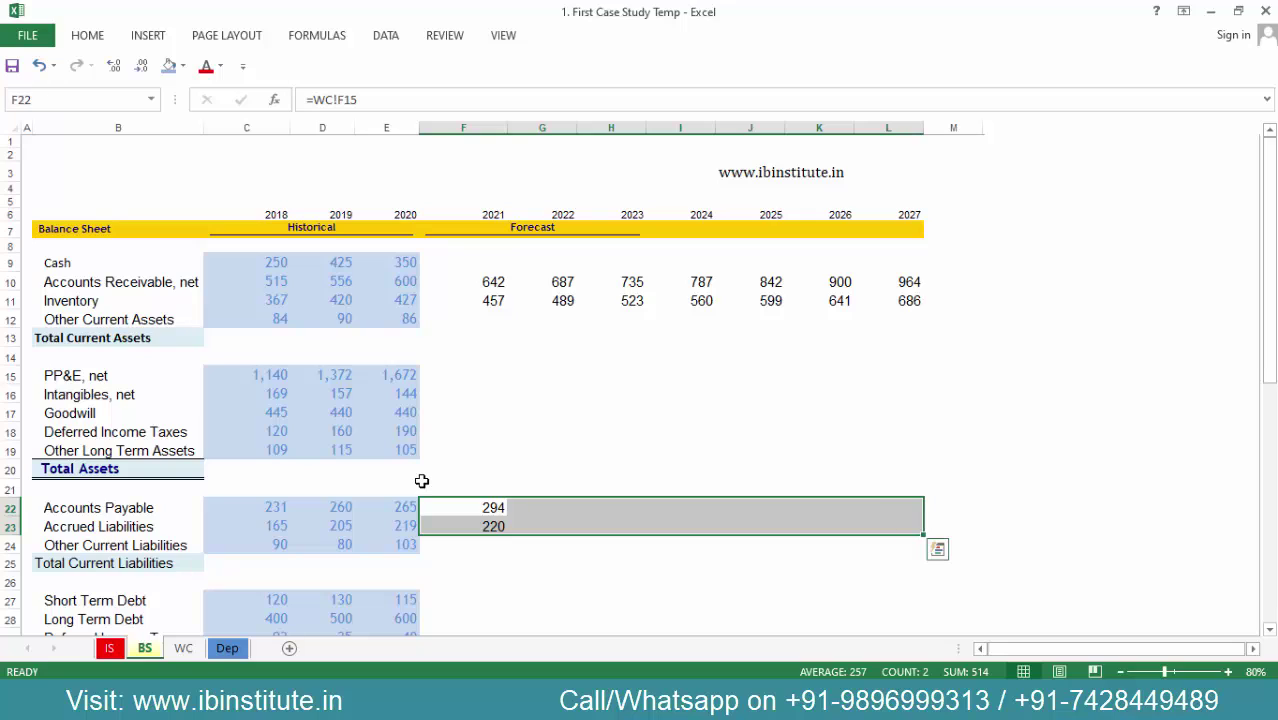
key(ctrl+r)
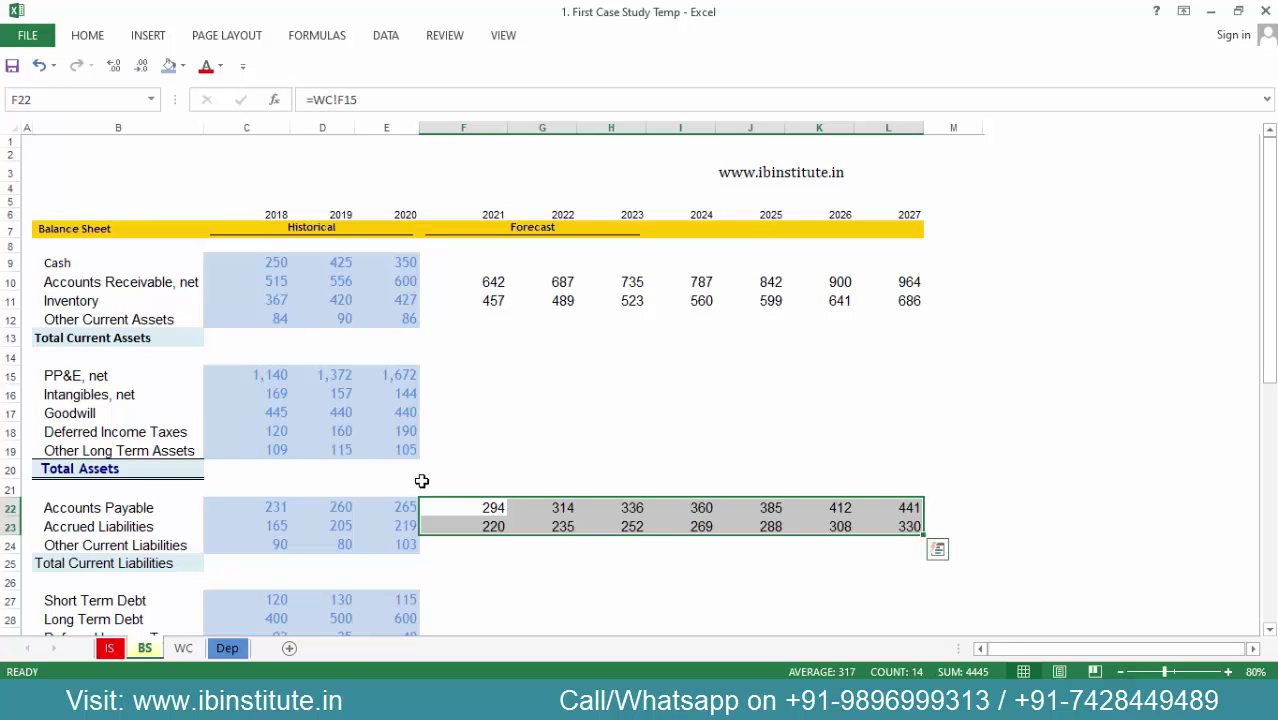
key(Up)
key(Up)
key(Up)
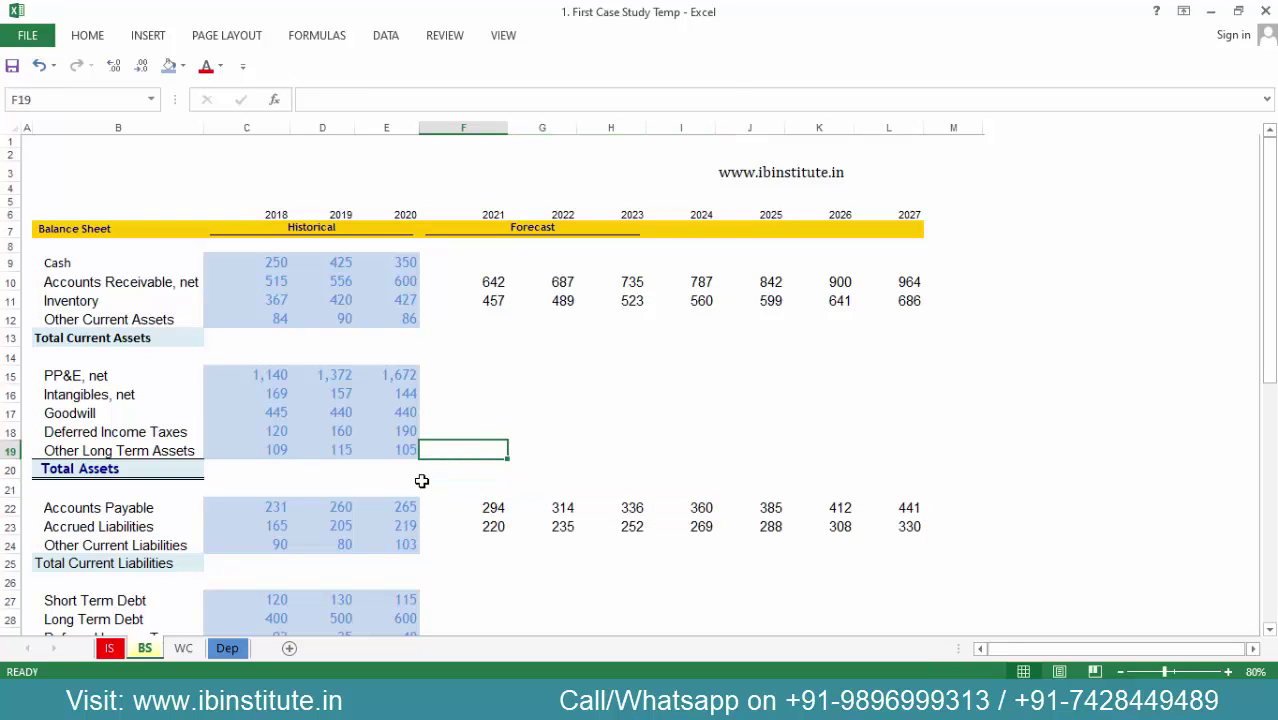